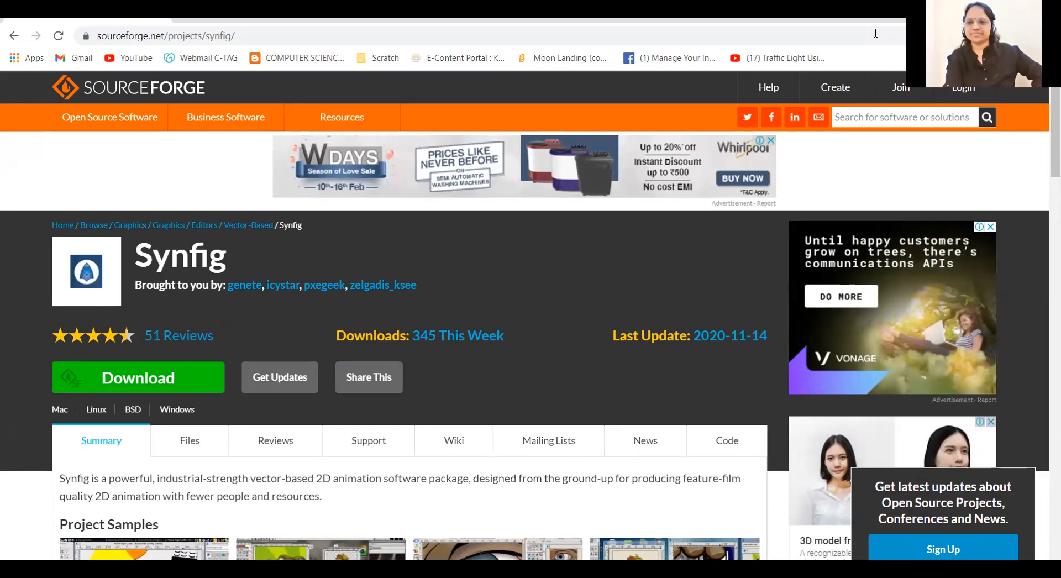
Step: Download the Synfig installer from its SourceForge project page and decline the newsletter sign-up offer
click(194, 384)
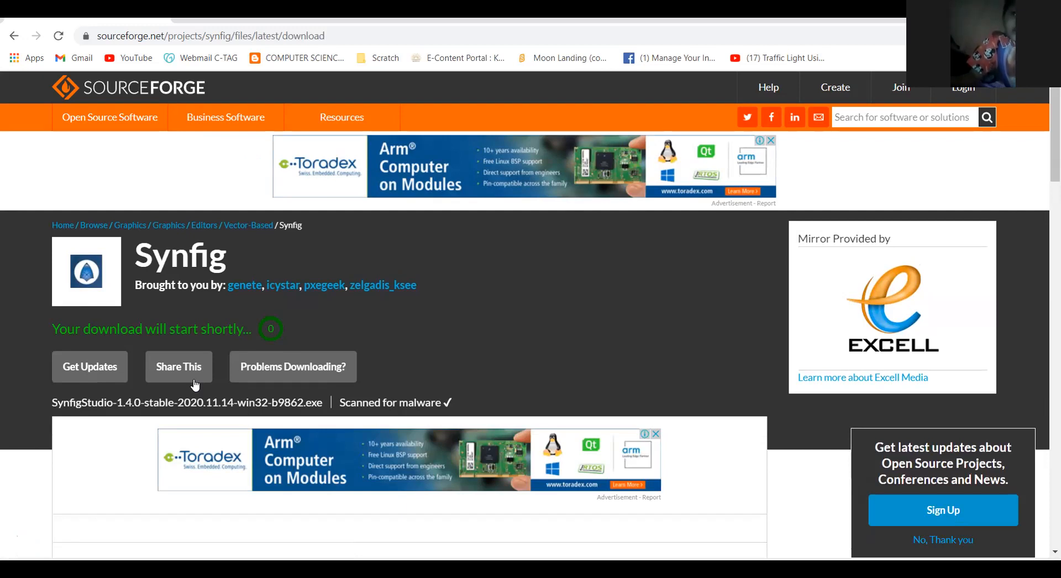
click(931, 544)
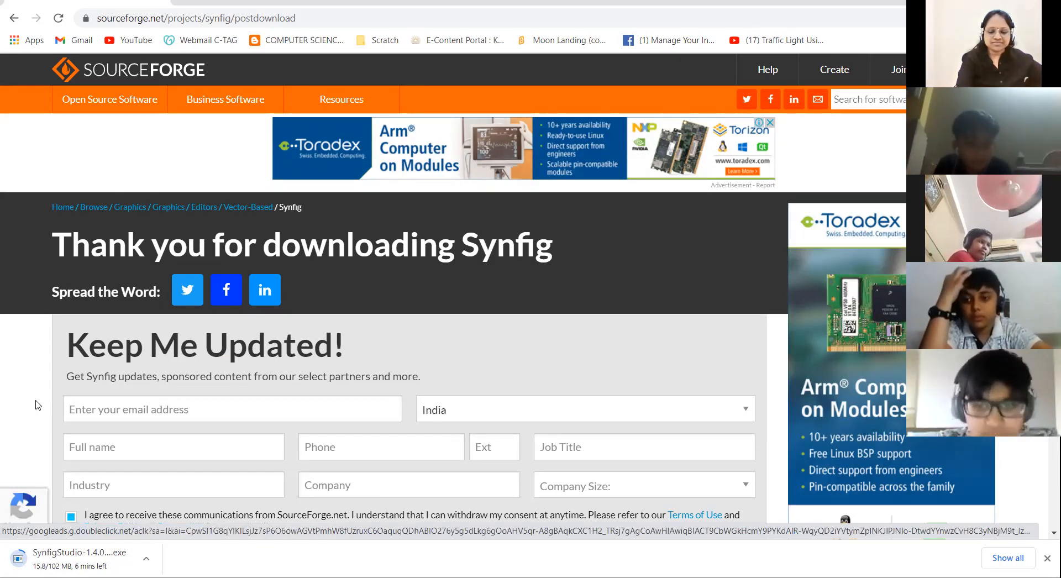
scroll(38, 405, down, 2)
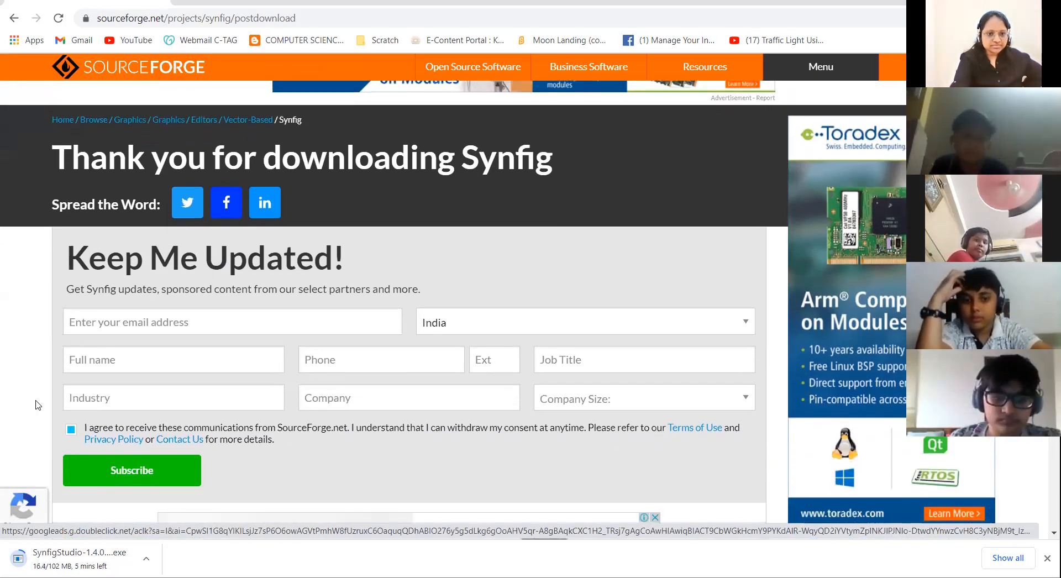
scroll(37, 405, down, 2)
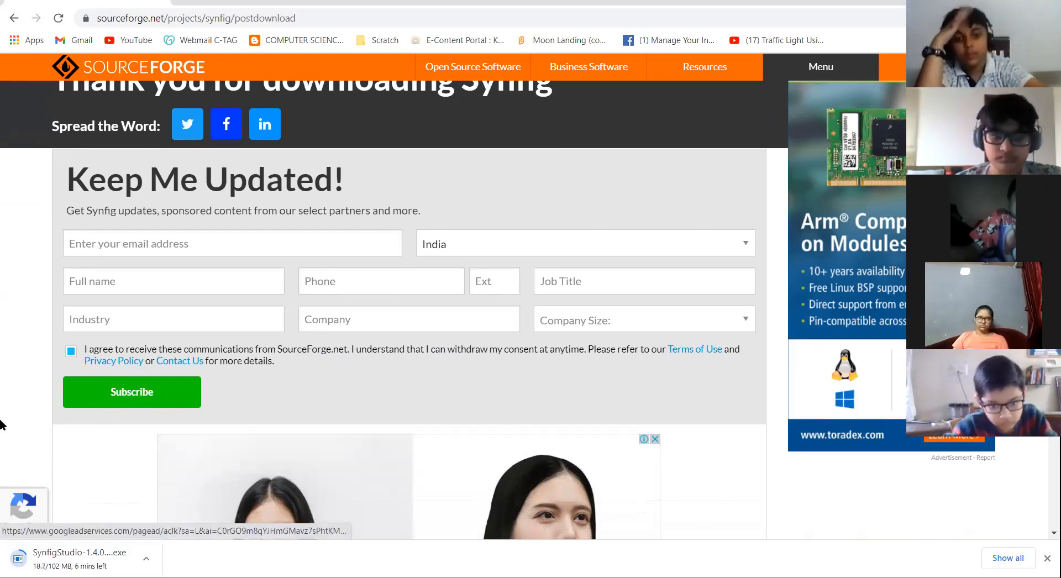
scroll(2, 425, down, 4)
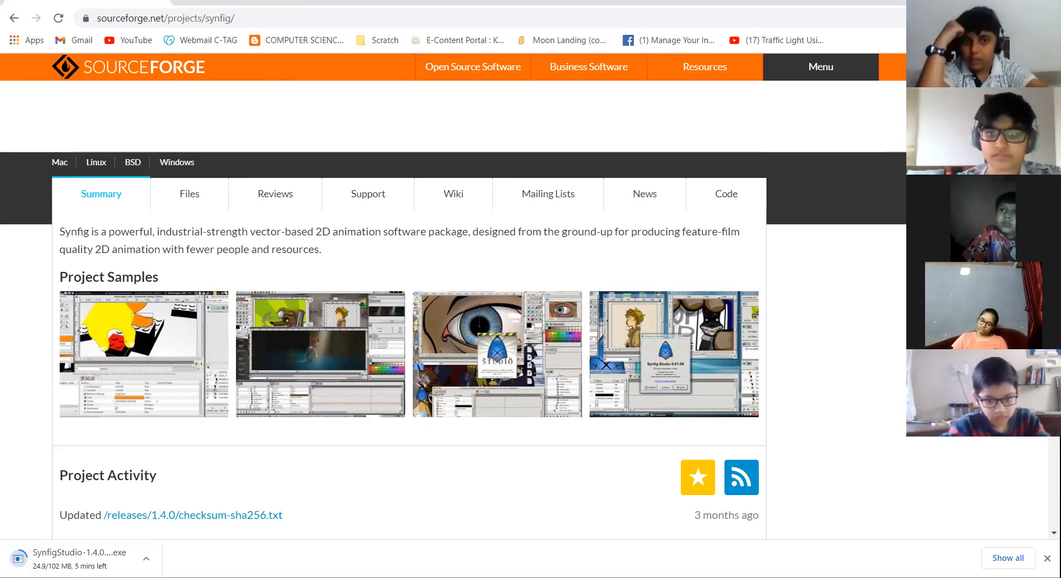
mouse_move(581, 577)
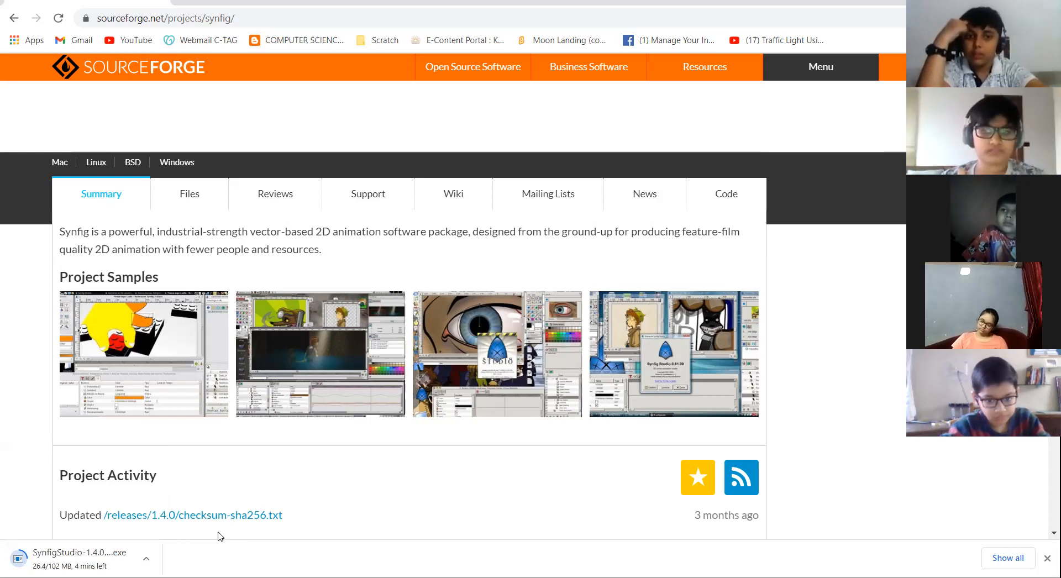
click(148, 558)
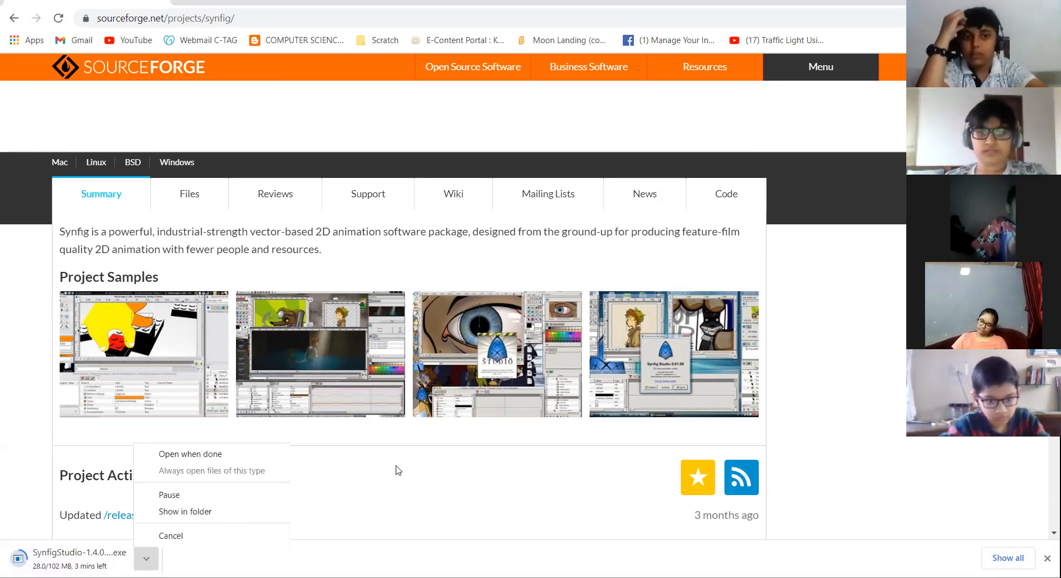
key(Up)
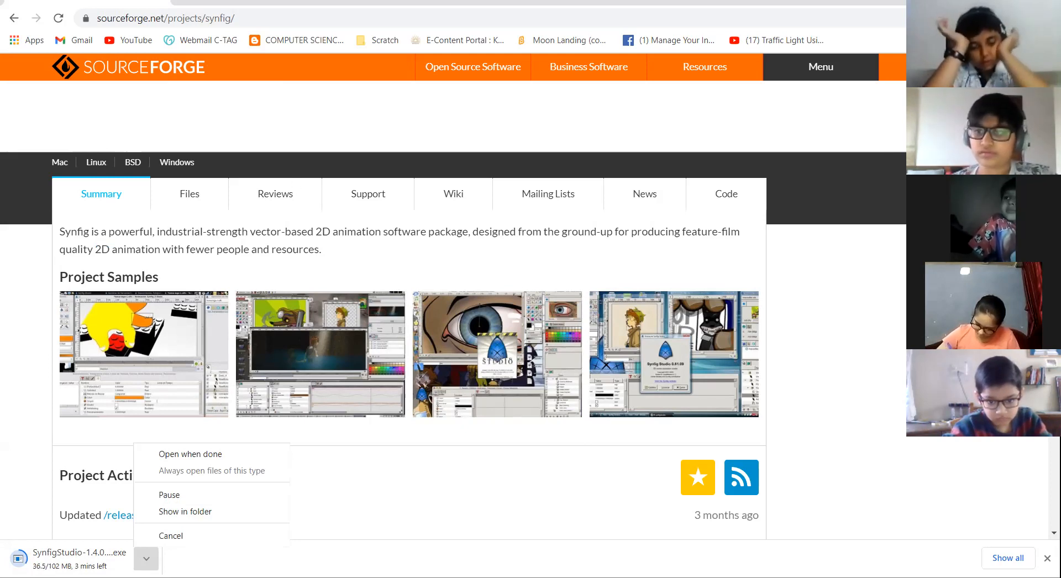
key(Escape)
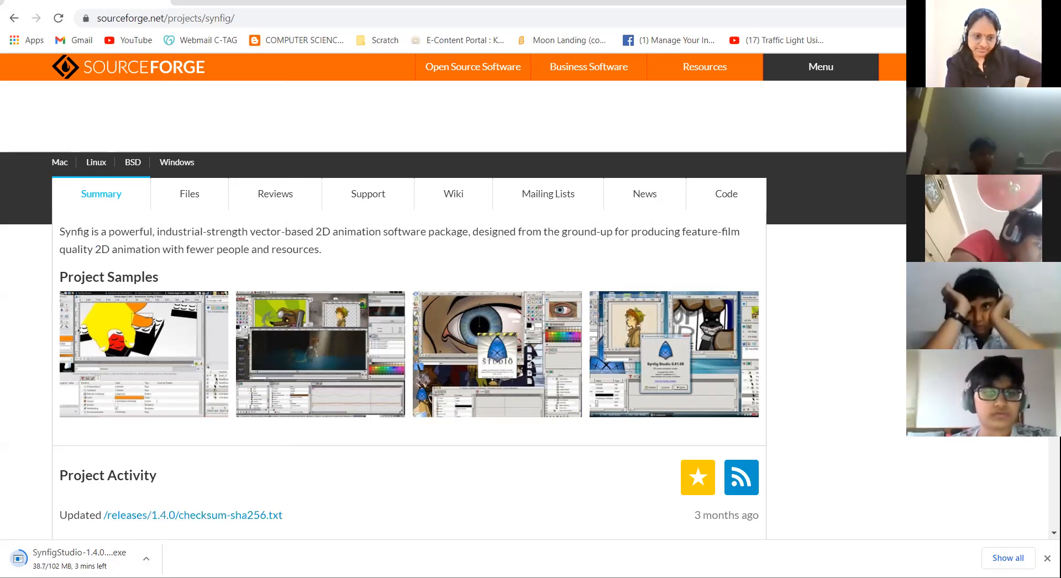
Step: Search the computer for an installed copy of "synfig" and dismiss the search
mouse_move(87, 574)
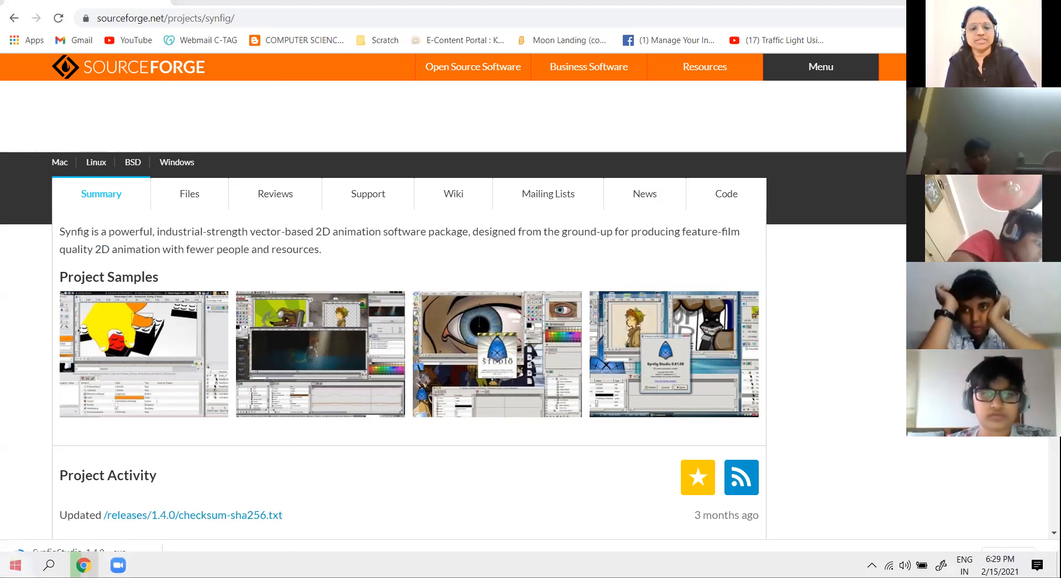
click(14, 565)
text(syn)
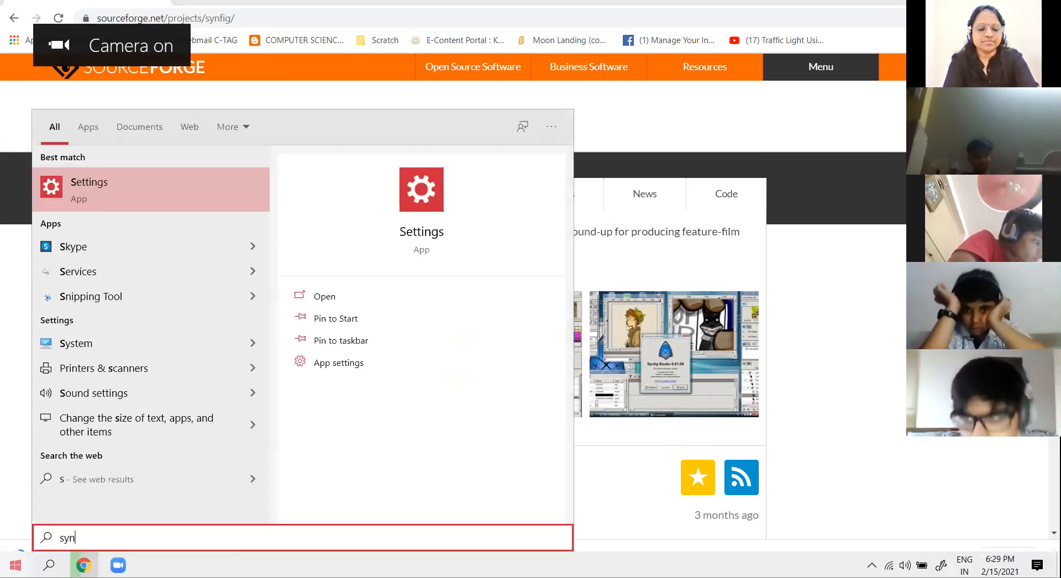
text(fig)
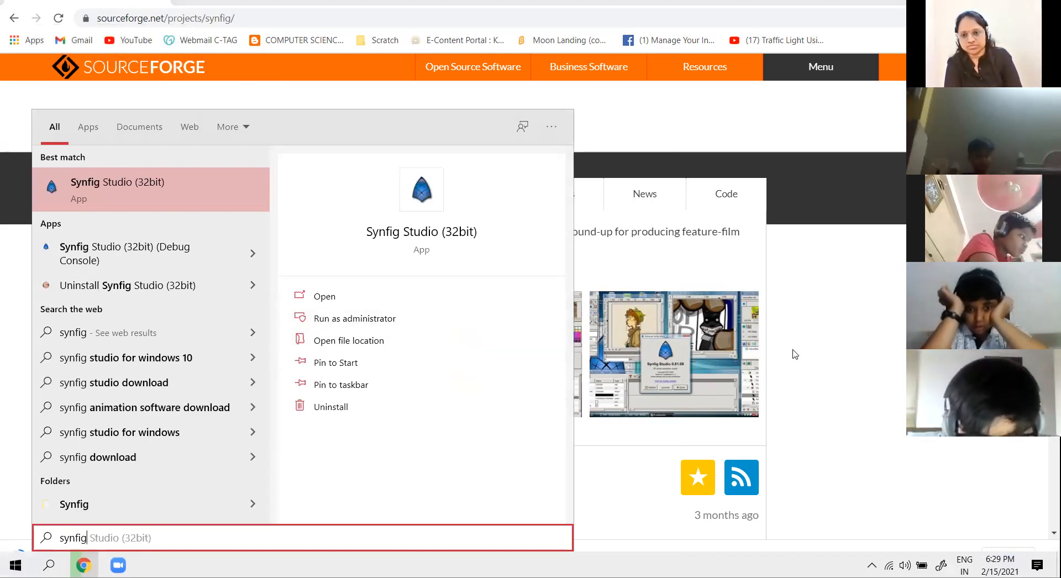
click(817, 345)
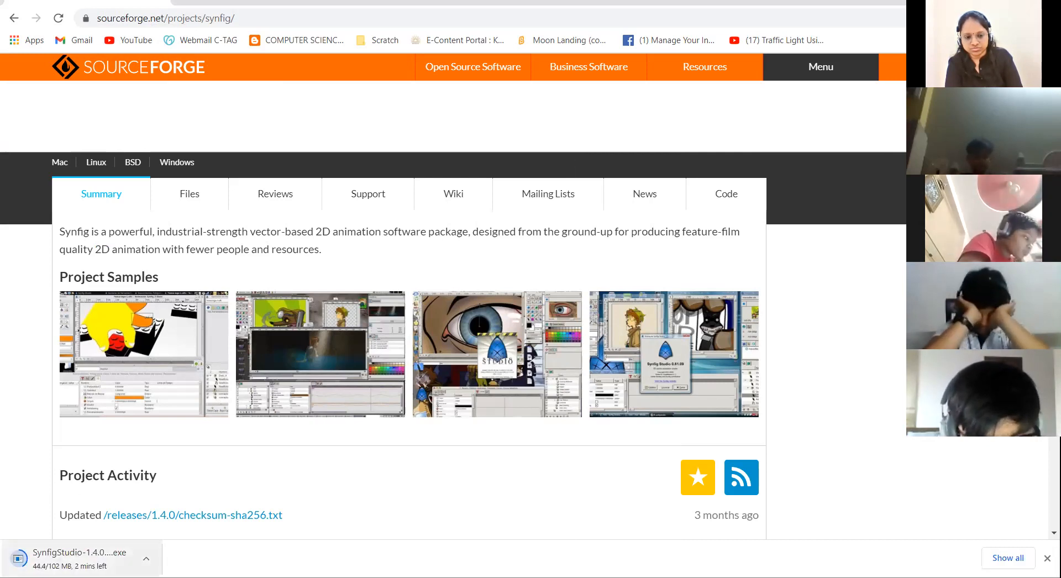
Step: Run the downloaded SynfigStudio-1.4.0-stable-2020.11.14-win32-b9862 installer from its folder, declining to uninstall the existing version first
click(148, 561)
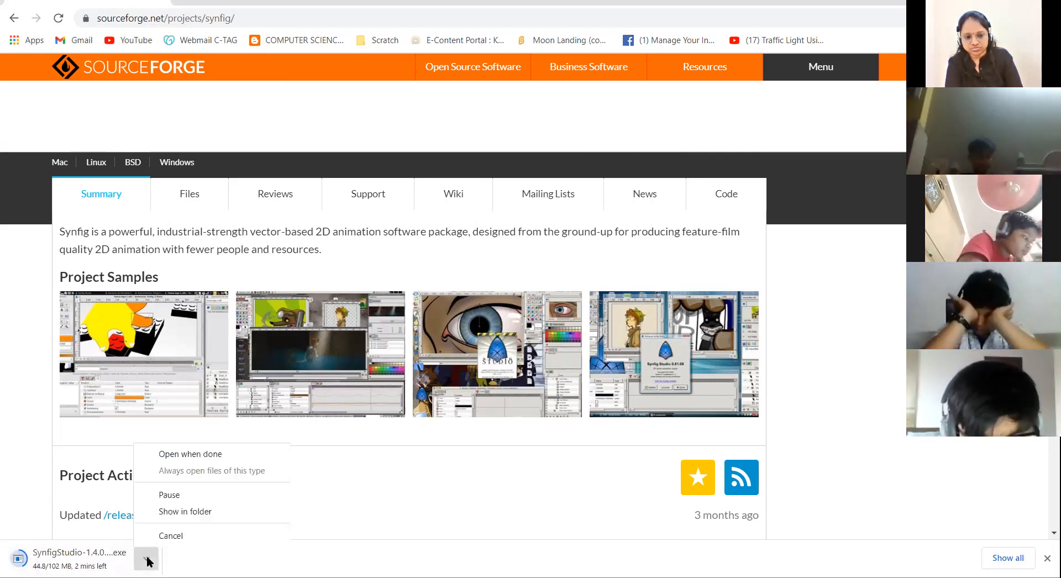
click(182, 512)
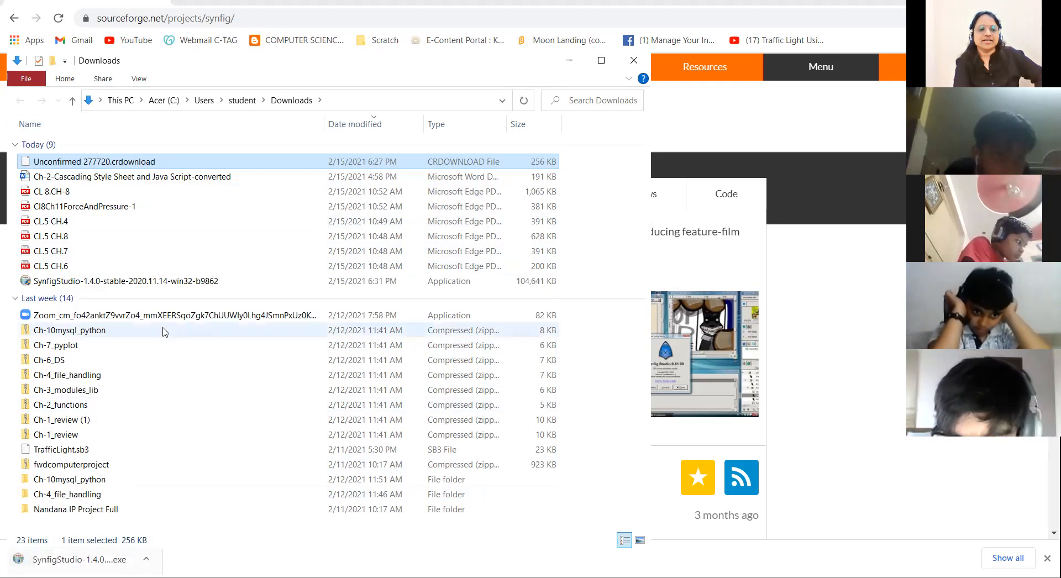
click(141, 279)
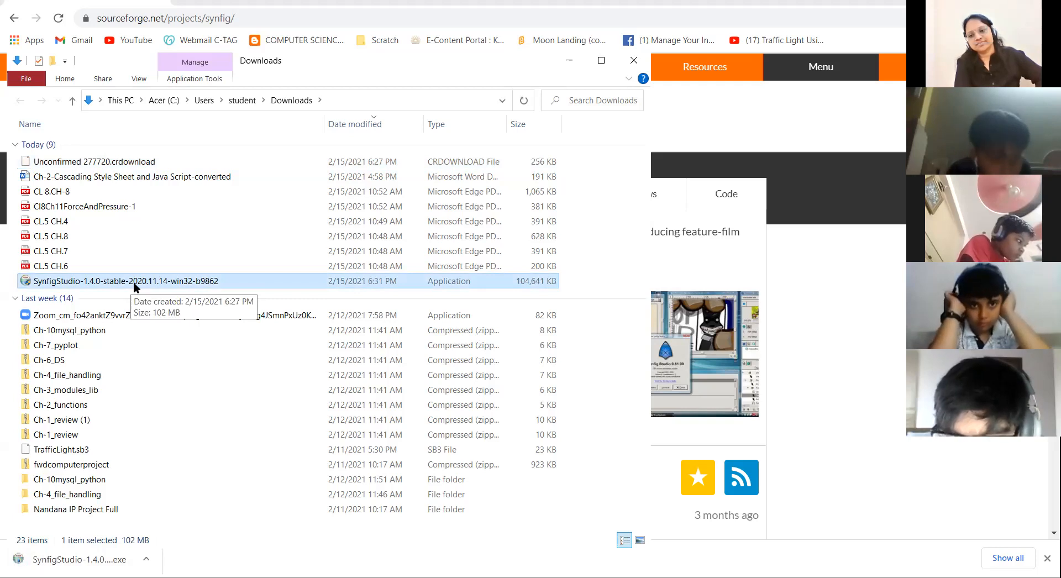
double_click(134, 280)
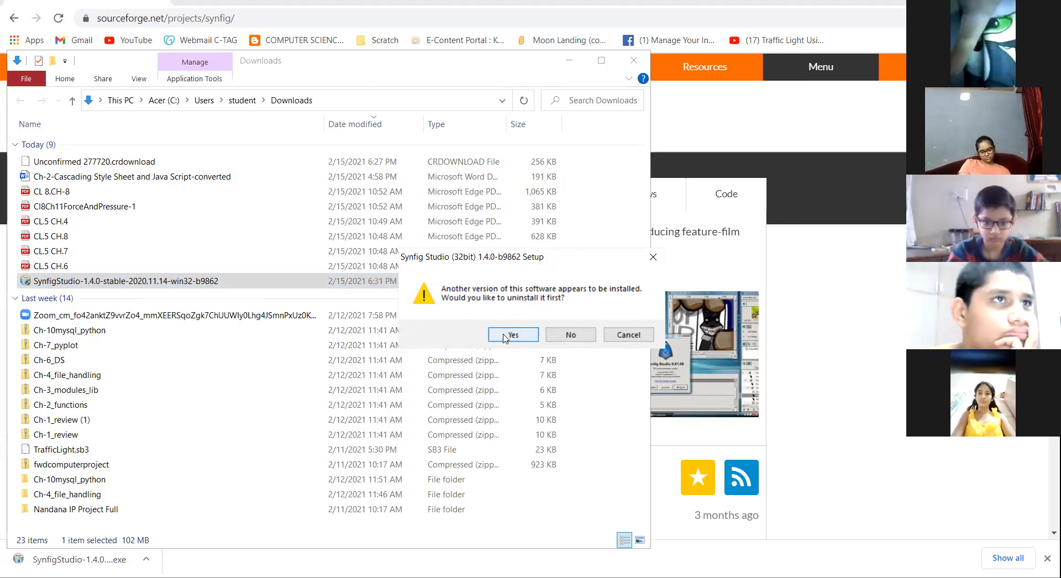
click(570, 335)
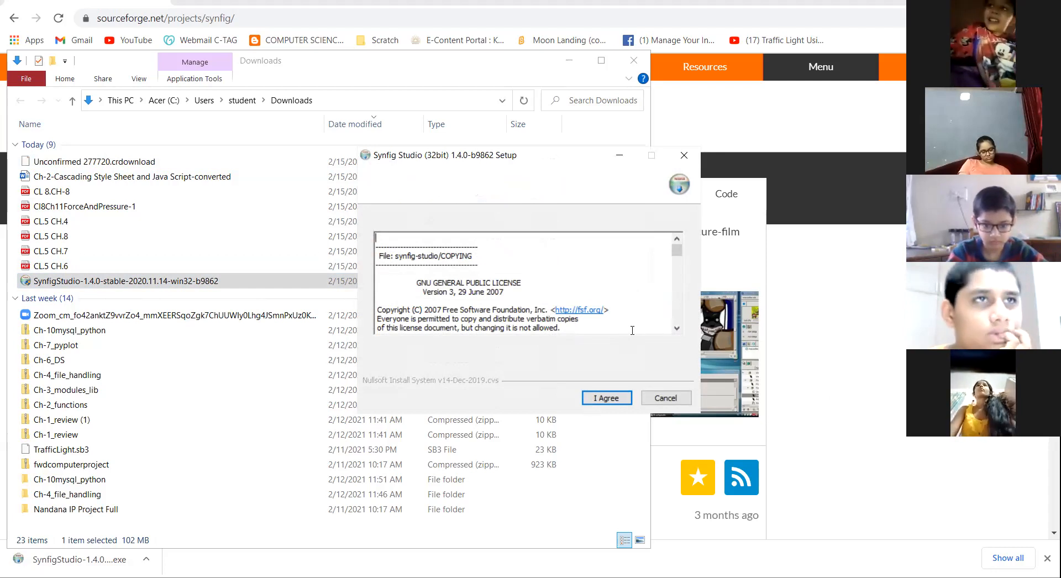
Step: Accept the licence, install Synfig Studio with the default components into C:\Program Files (x86)\Synfig, and close the setup
click(606, 400)
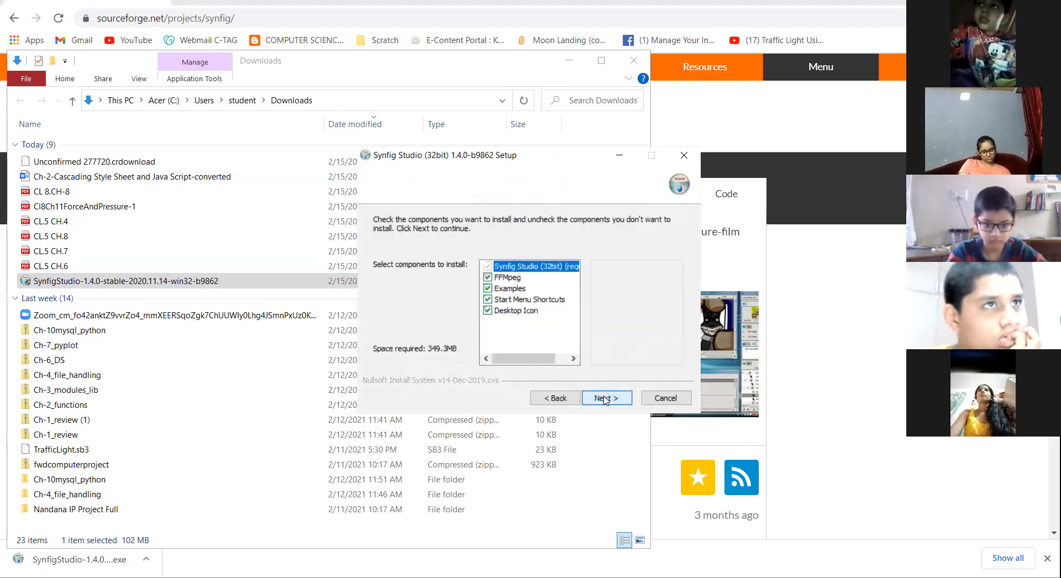
click(605, 398)
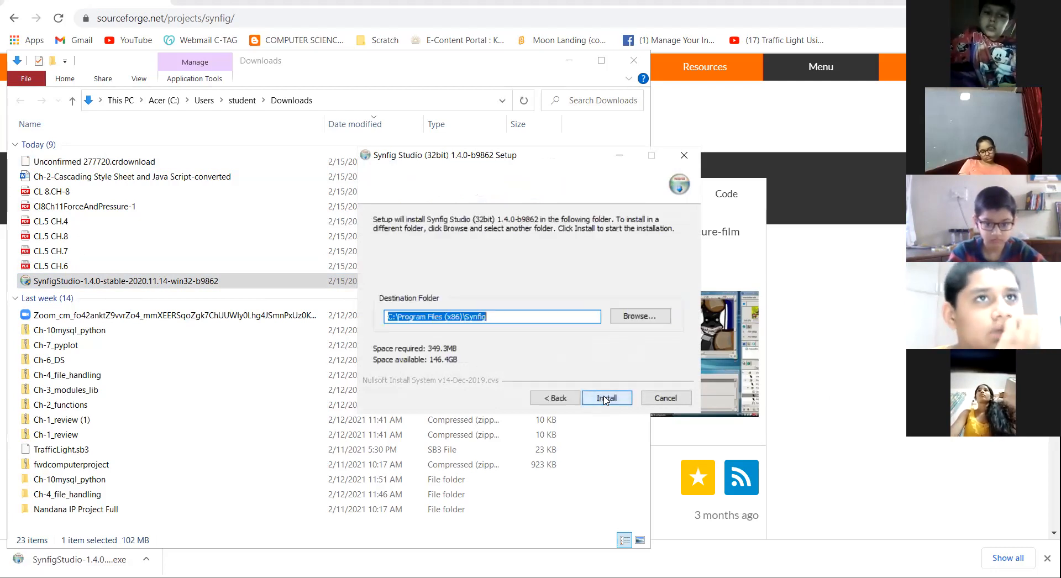
click(606, 399)
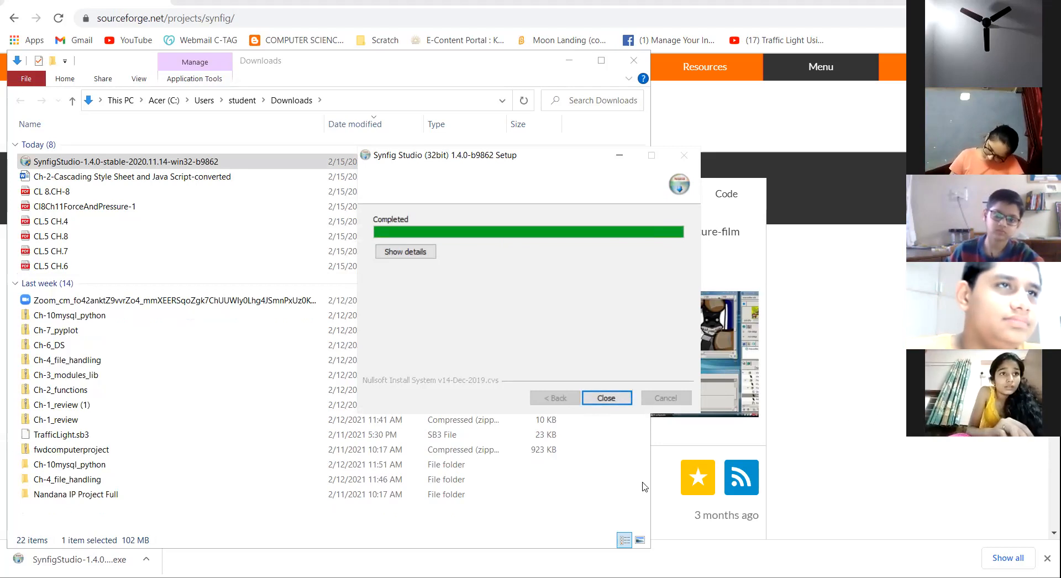
click(603, 399)
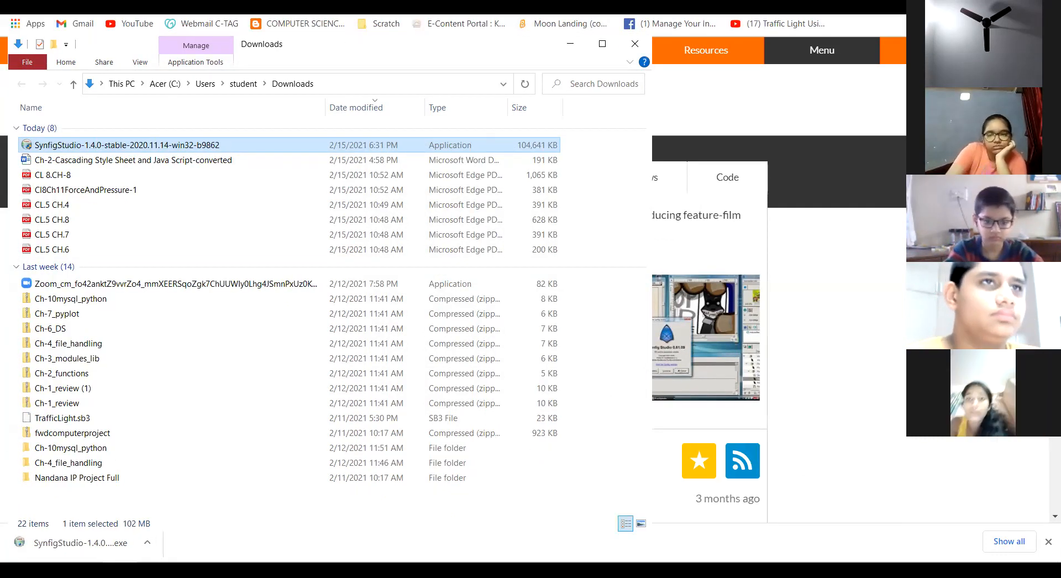
Step: Close the browser and the Downloads window, and launch Synfig Studio (32bit)
click(1046, 2)
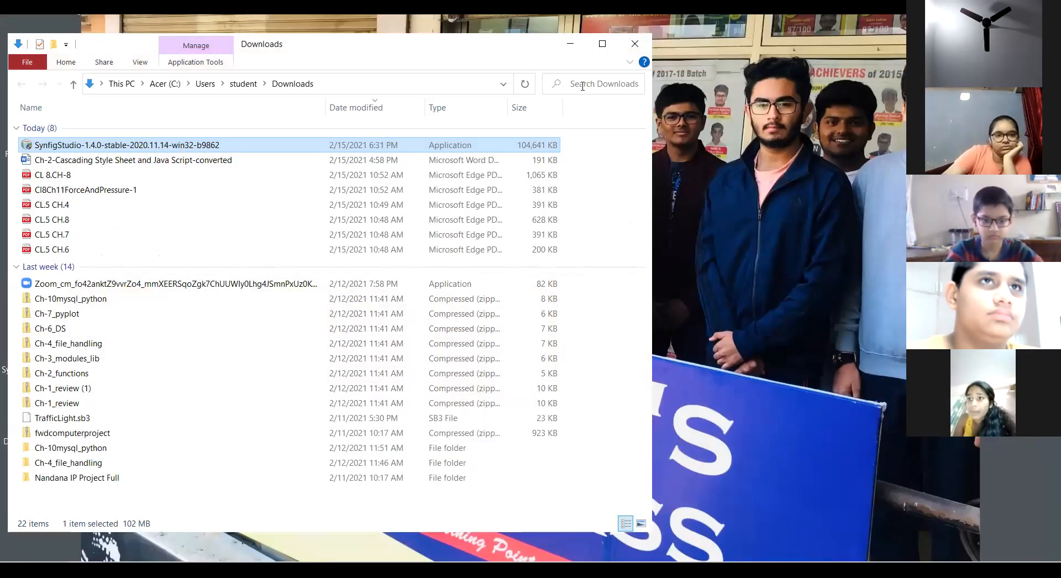
click(635, 44)
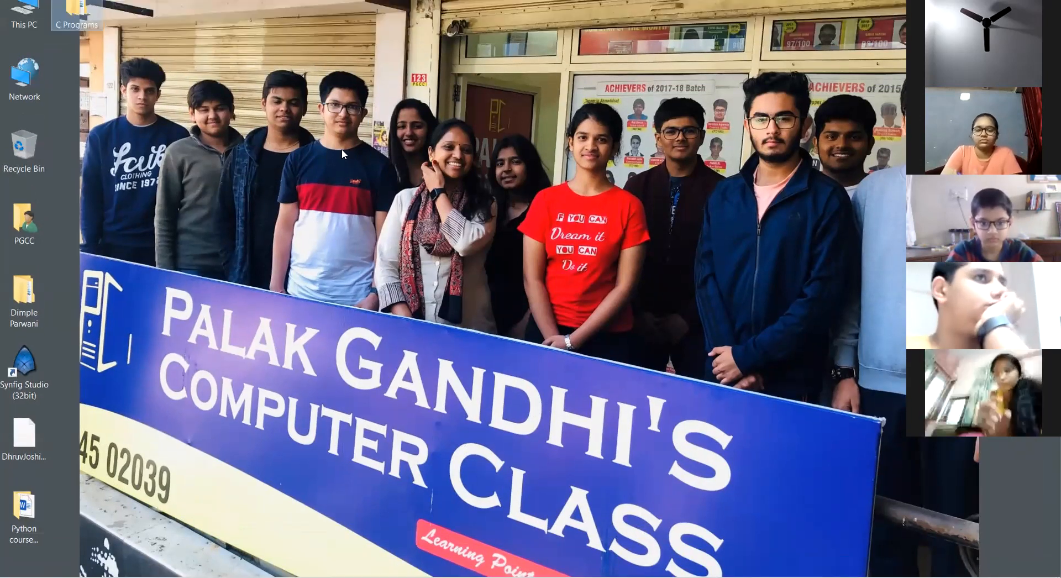
click(14, 565)
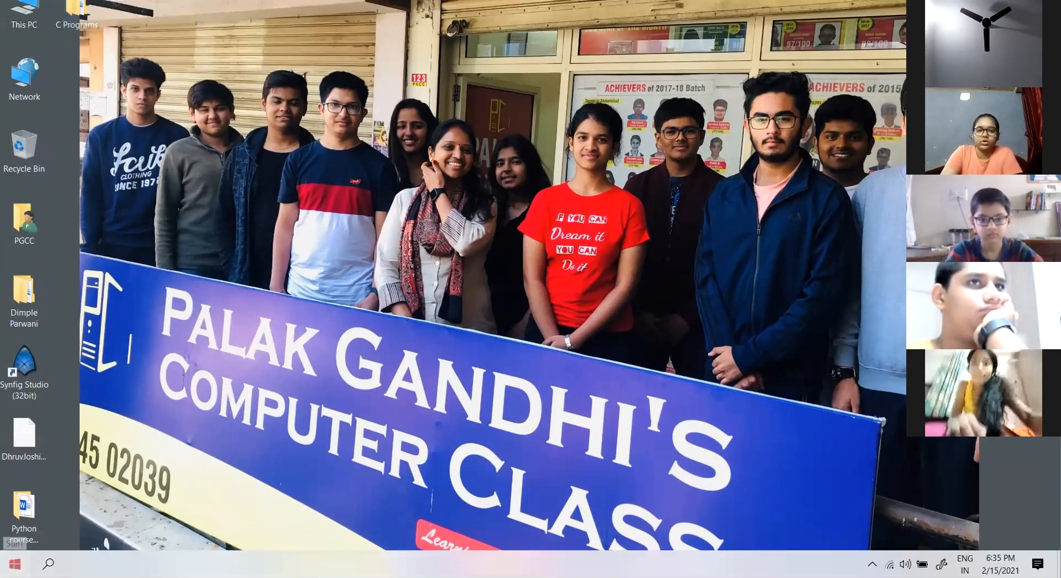
text(syn)
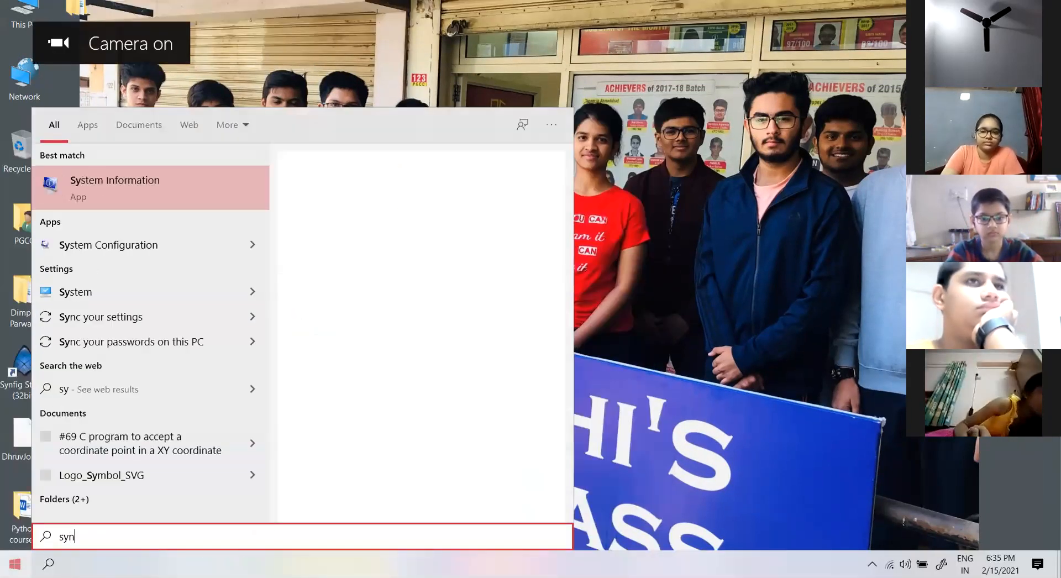
text(fig)
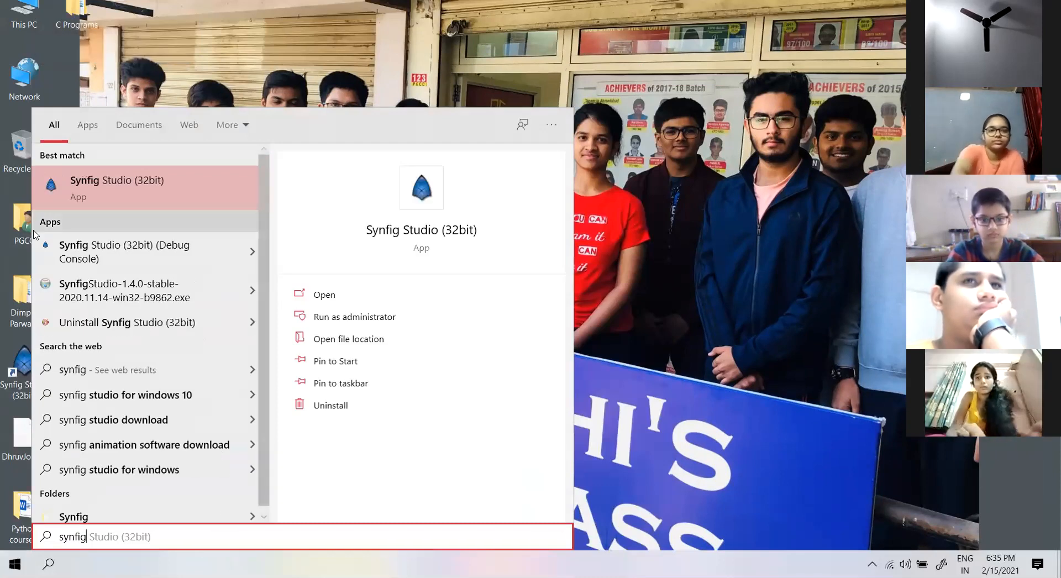
click(120, 186)
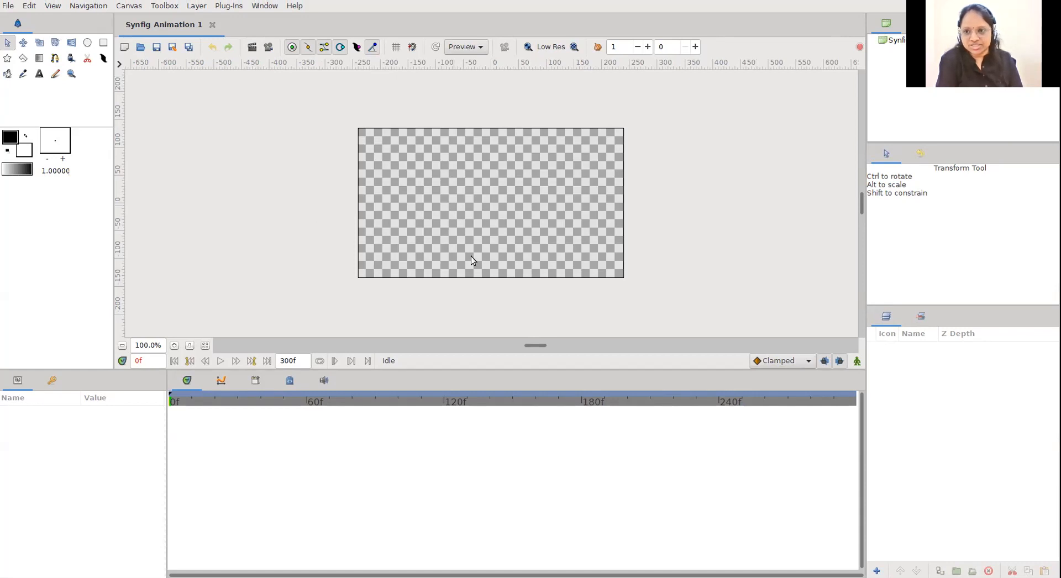
Step: Set the canvas zoom to 200%
double_click(137, 350)
text(20)
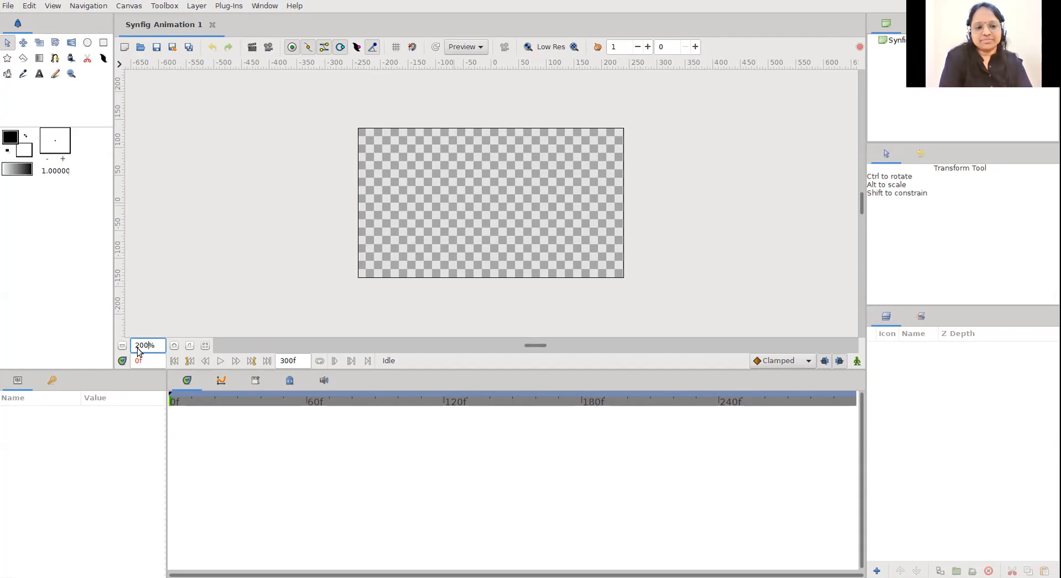
key(Return)
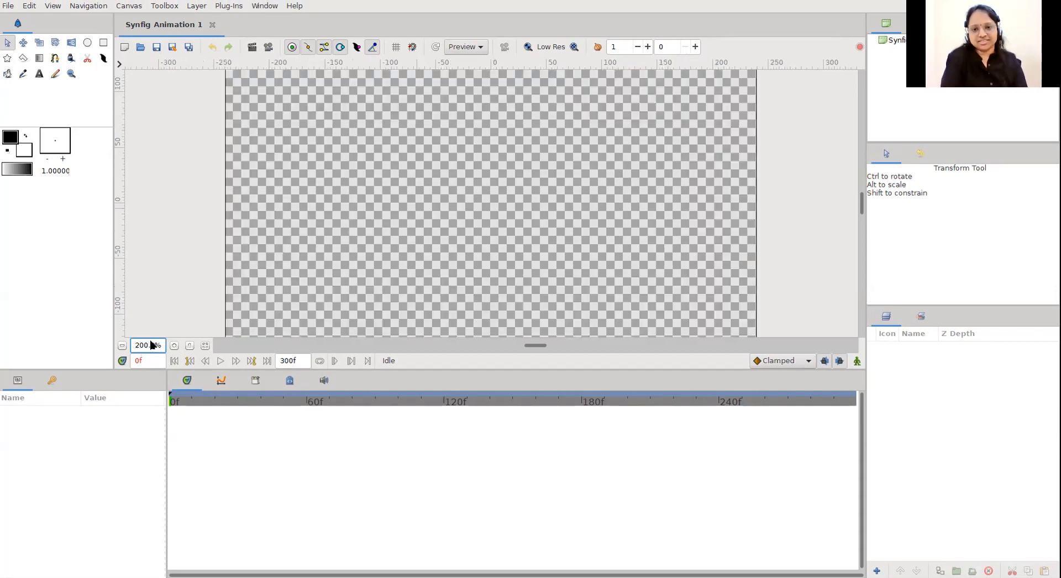
Step: Set the canvas zoom to 150%
double_click(148, 347)
text(1)
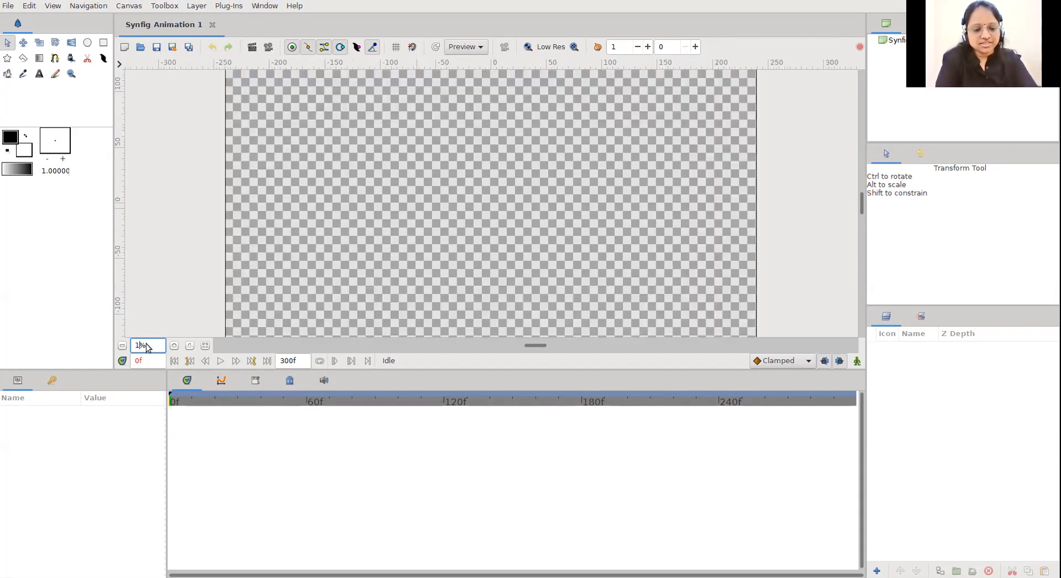
text(50)
key(Return)
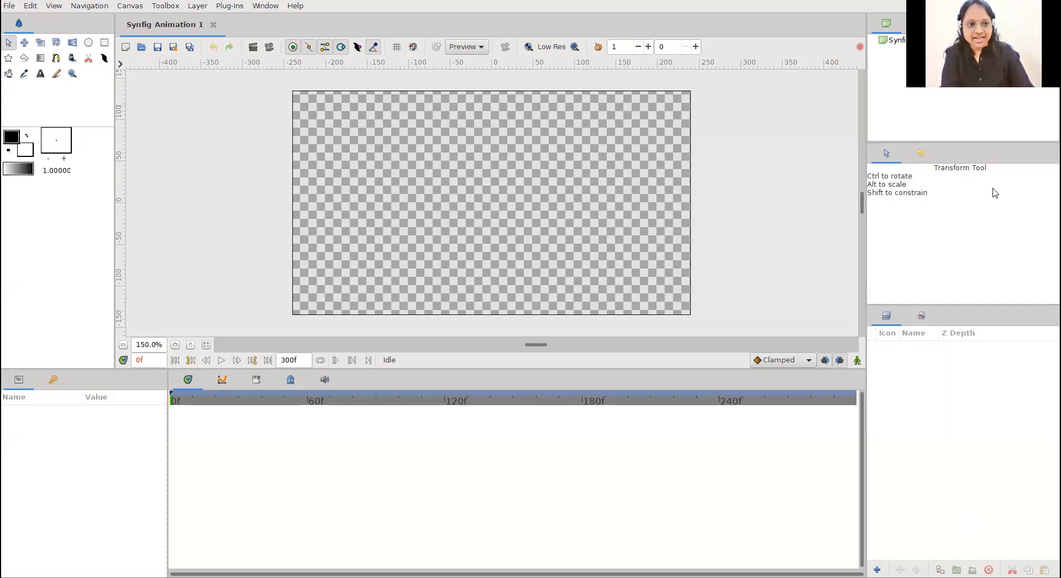
Step: Add a text layer containing the person's full name in the upper-left part of the canvas
click(40, 74)
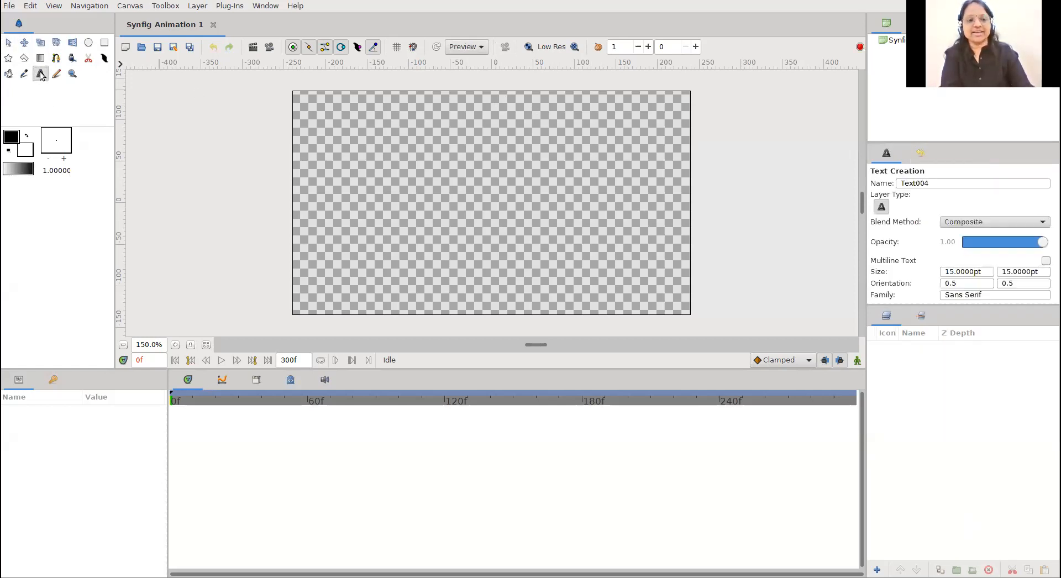
click(371, 154)
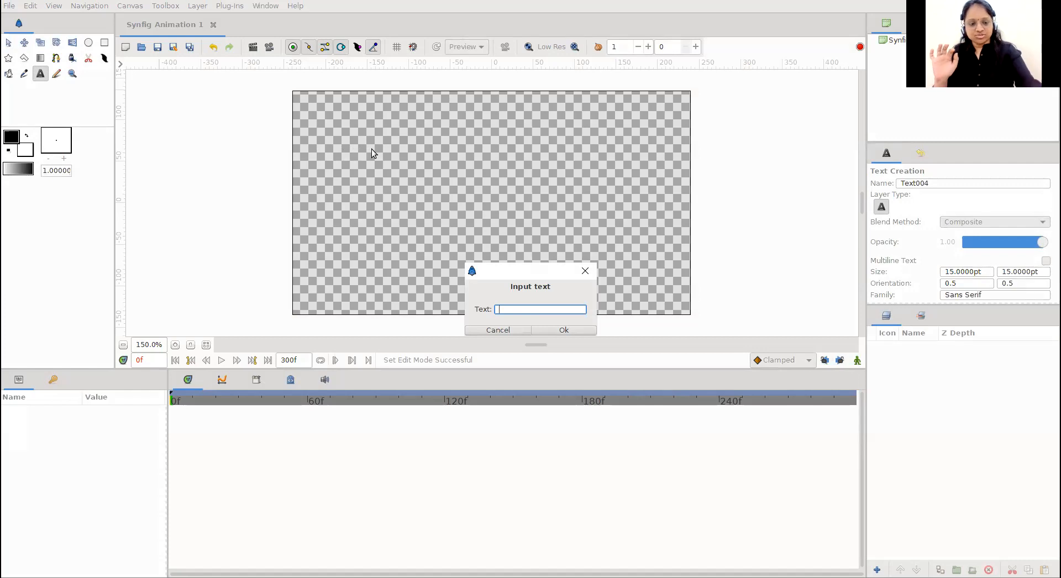
text(Palak )
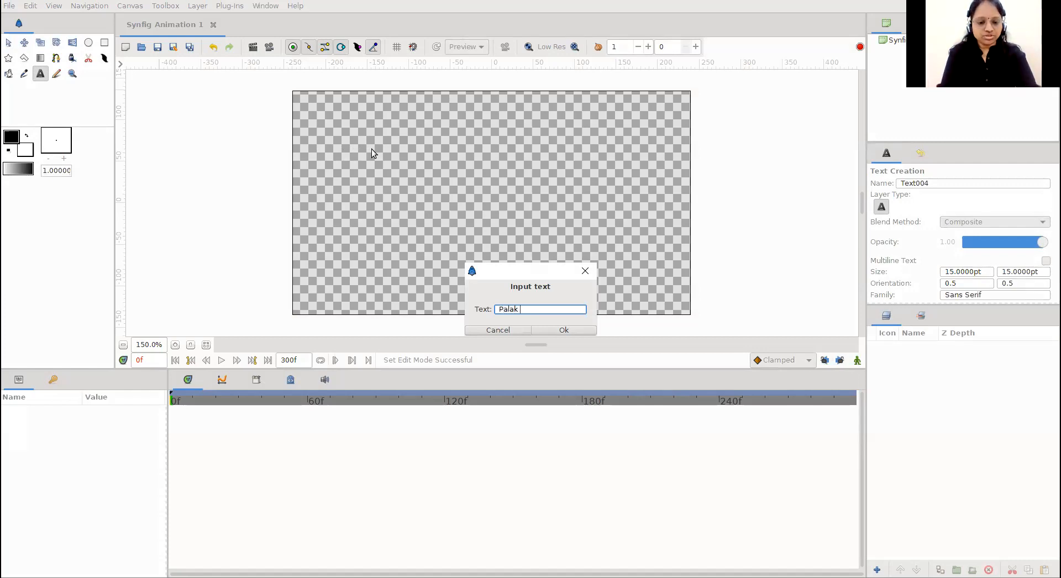
text(Gandhi)
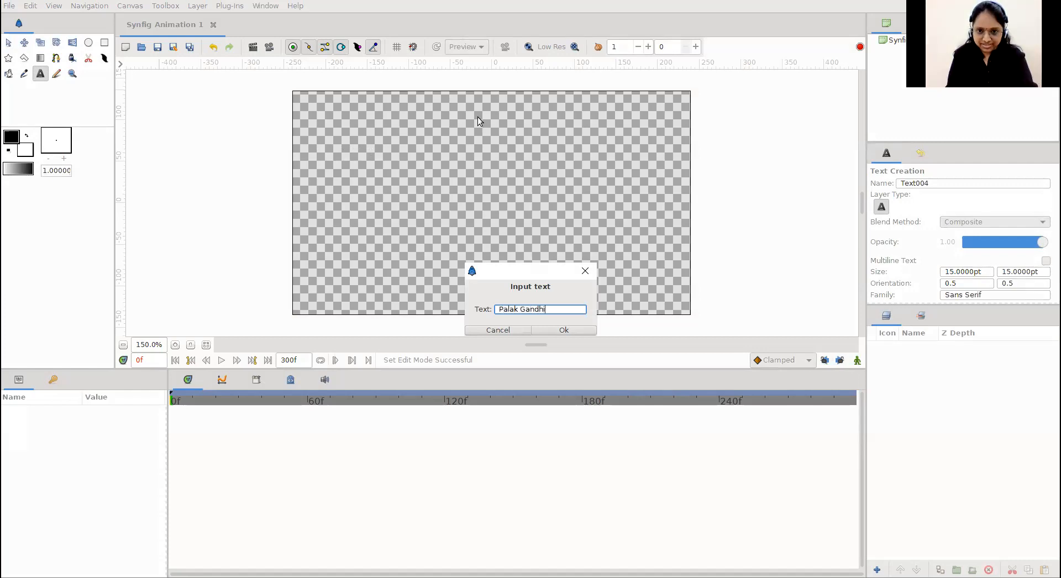
click(553, 331)
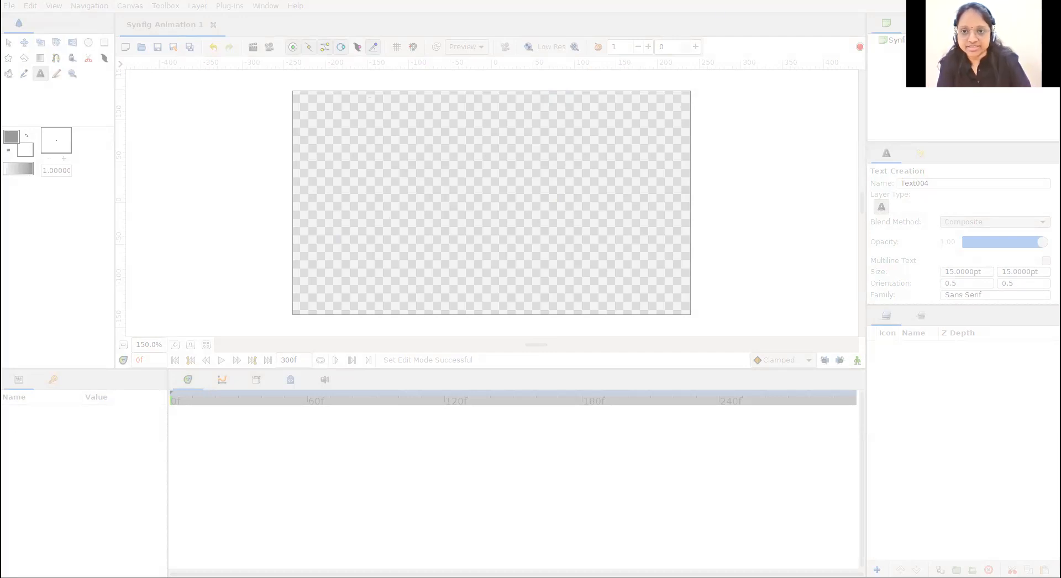
mouse_move(472, 560)
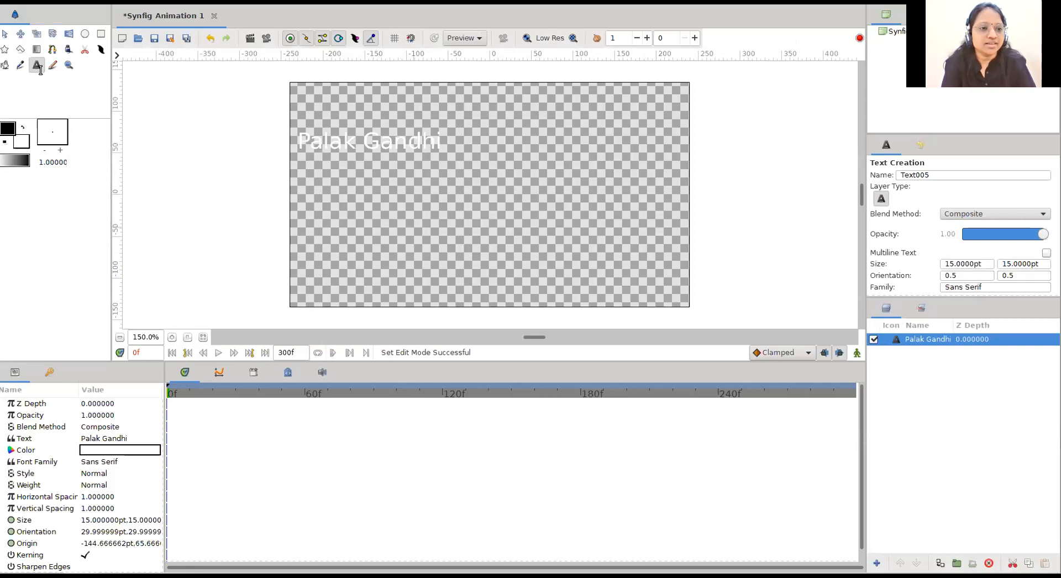
Step: Try drawing two concentric circles over the text layer, and undo them
click(85, 34)
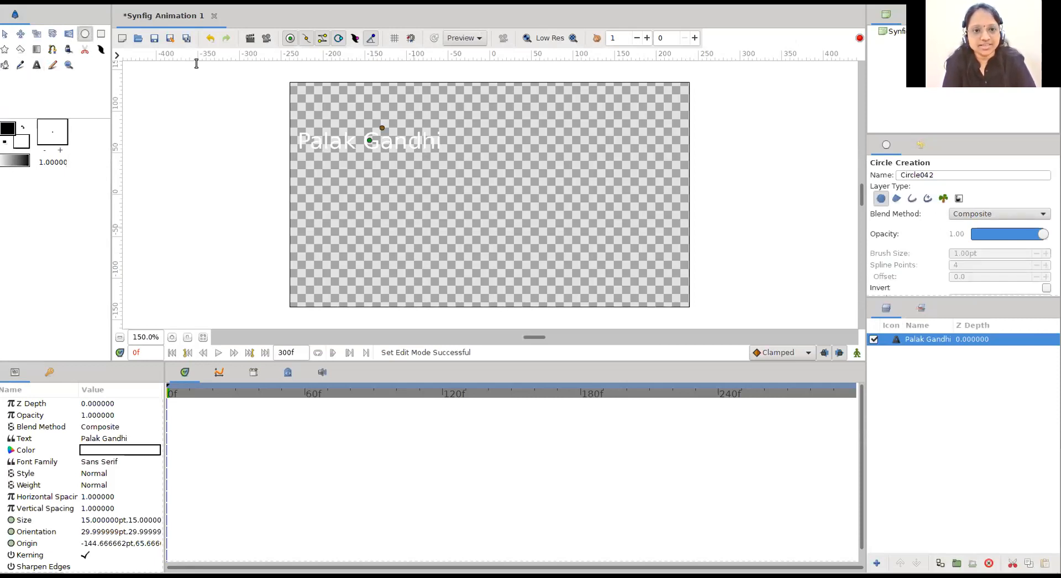
drag(368, 141, 496, 144)
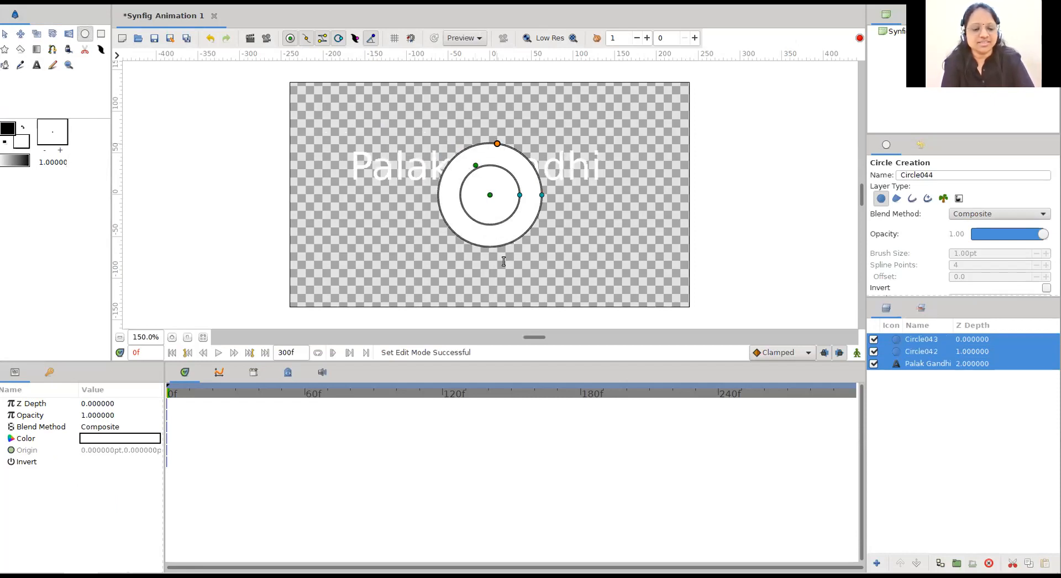
key(ctrl+z)
key(ctrl+z)
key(ctrl+z)
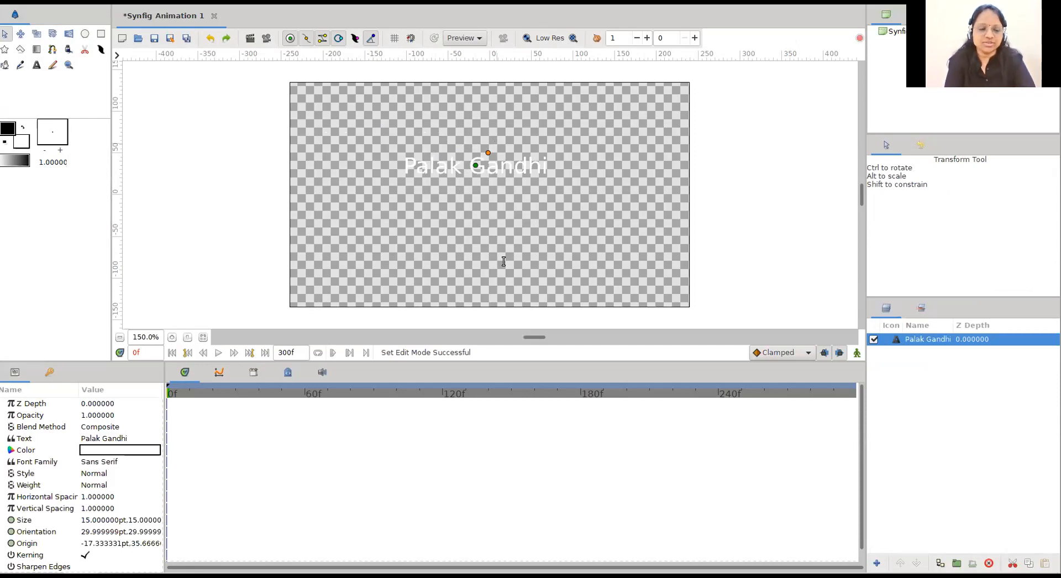
Step: Close Synfig Studio without saving the animation, and relaunch Synfig Studio (32bit) through the Windows search
click(668, 232)
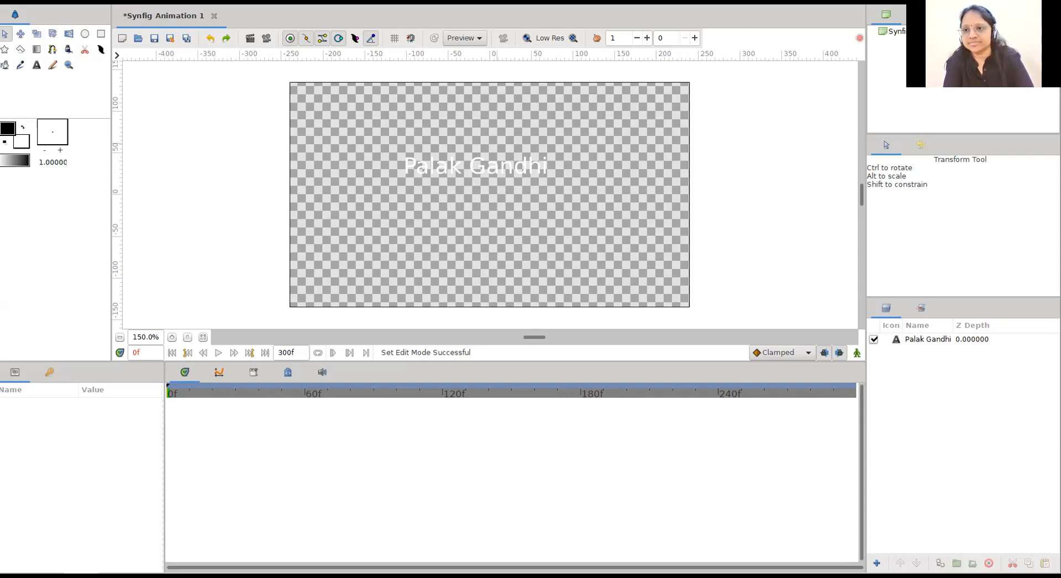
click(1048, 4)
click(470, 330)
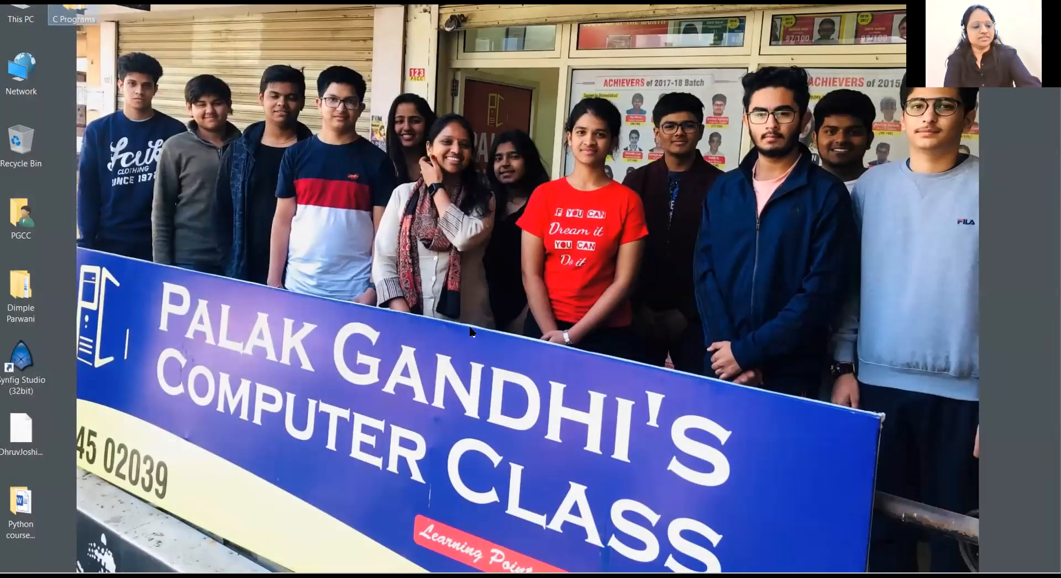
key(super)
text(synfig)
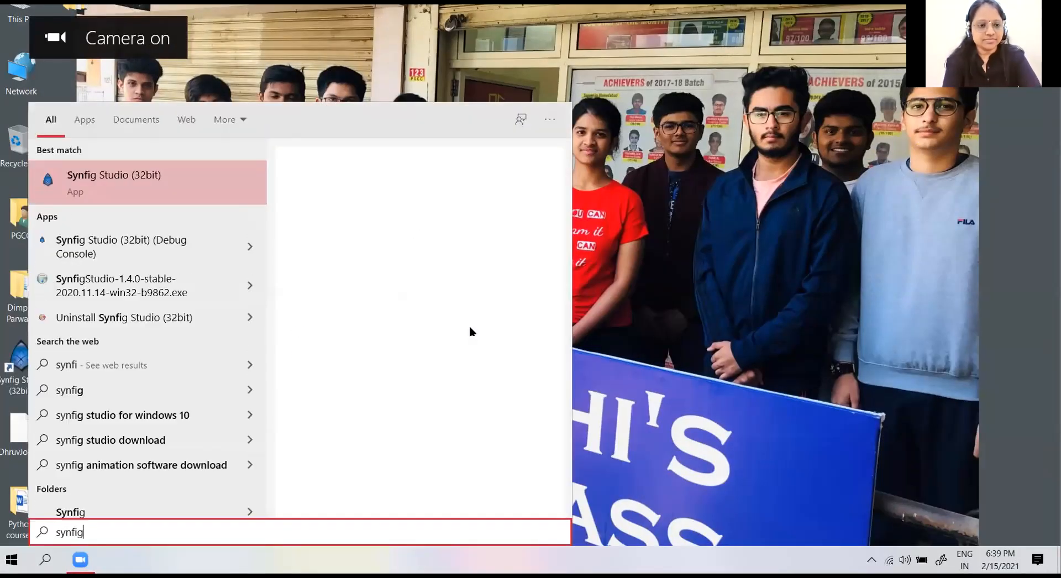
key(Return)
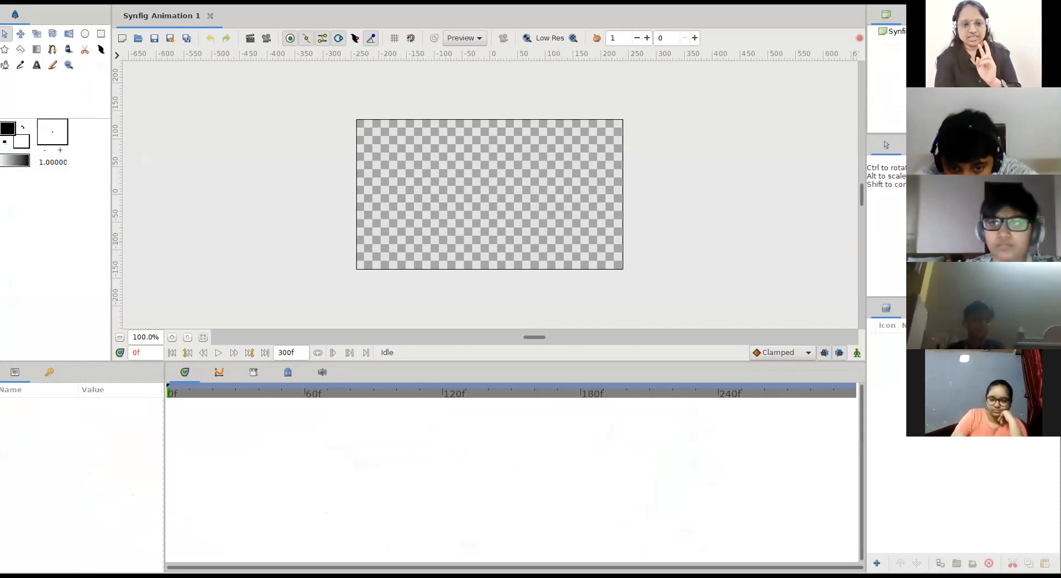
Step: Draw a circle of about 58 pt radius in the canvas's upper-left area and colour it red, #EE1515
click(85, 35)
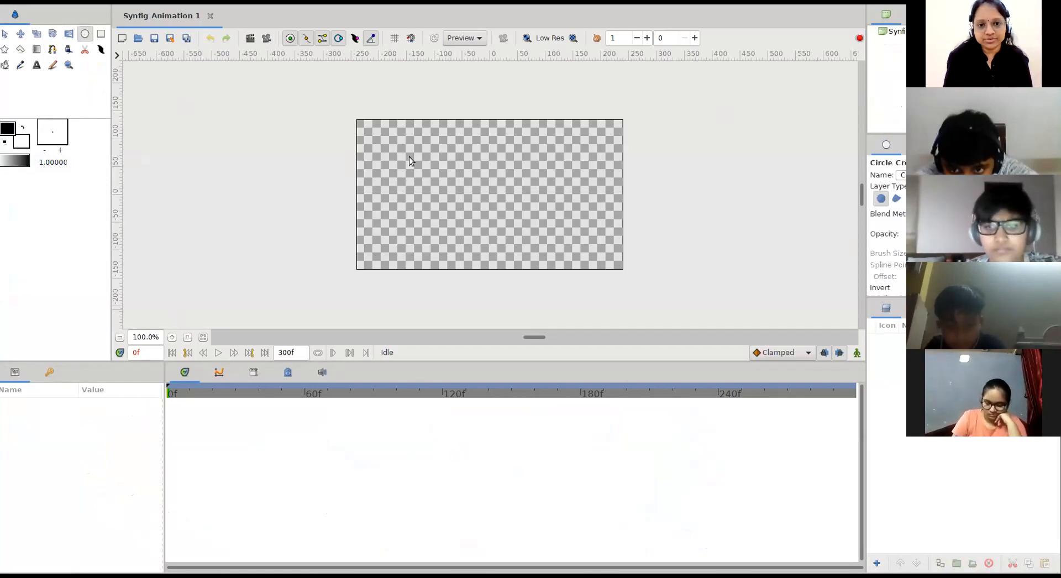
drag(409, 159, 441, 176)
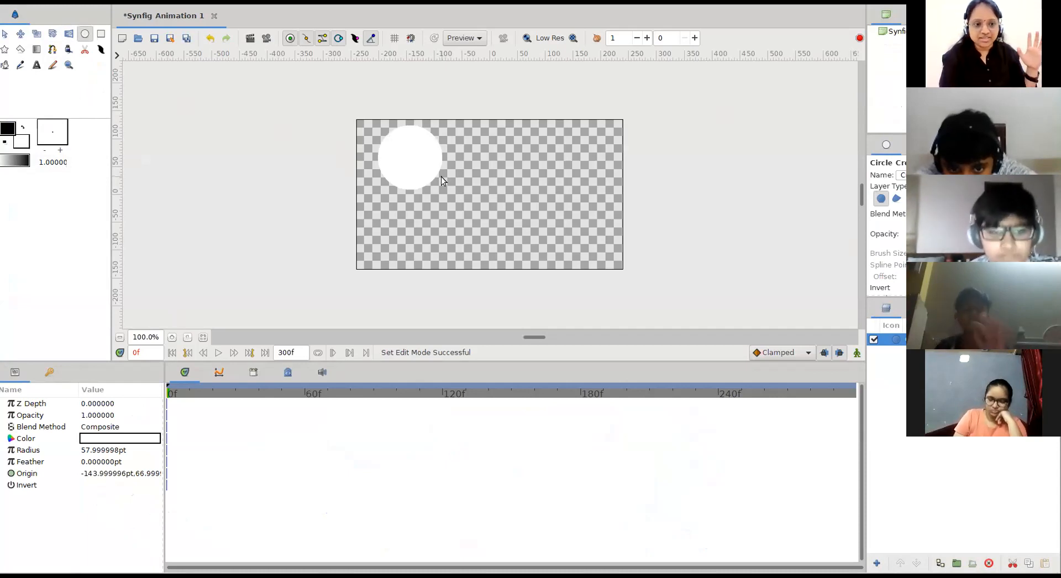
double_click(102, 440)
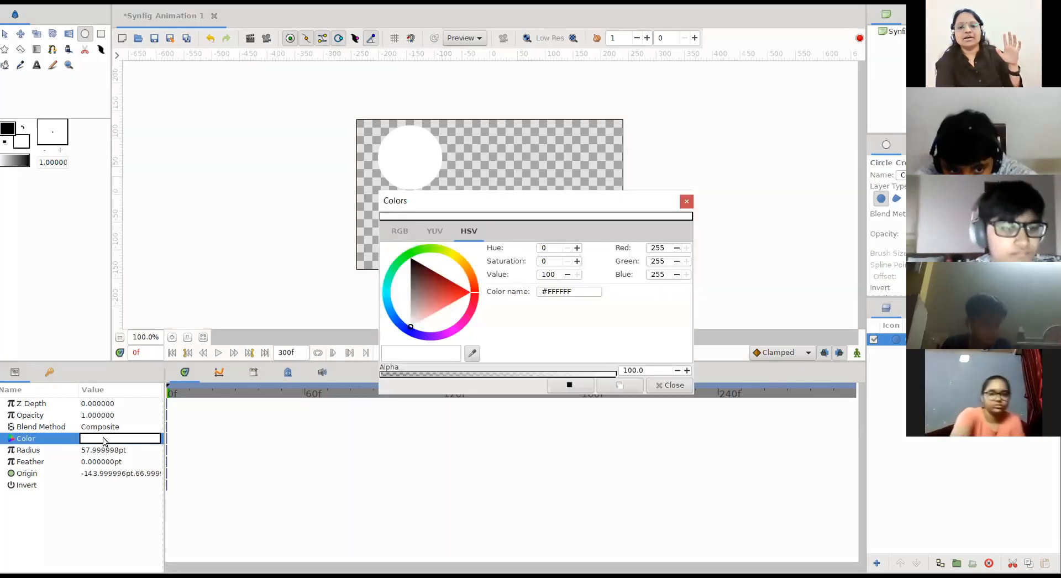
click(463, 296)
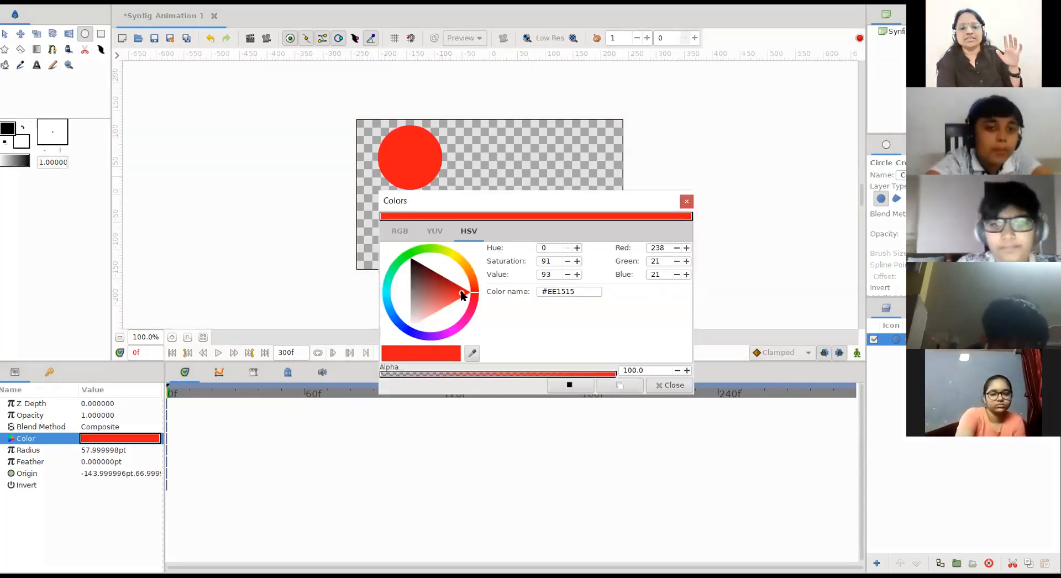
click(686, 202)
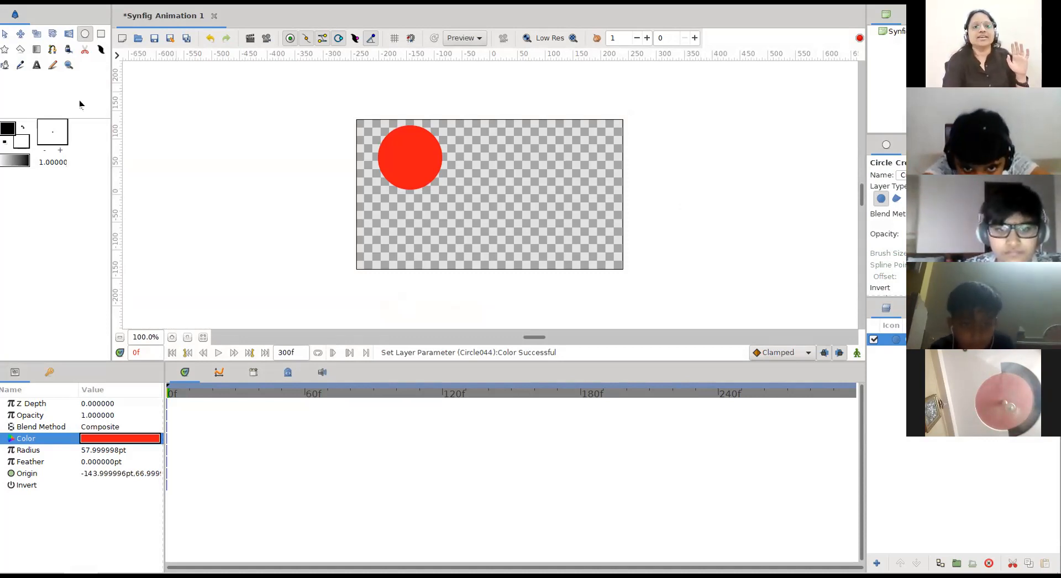
Step: Draw a second circle of about 58 pt radius just right of the canvas centre
click(6, 36)
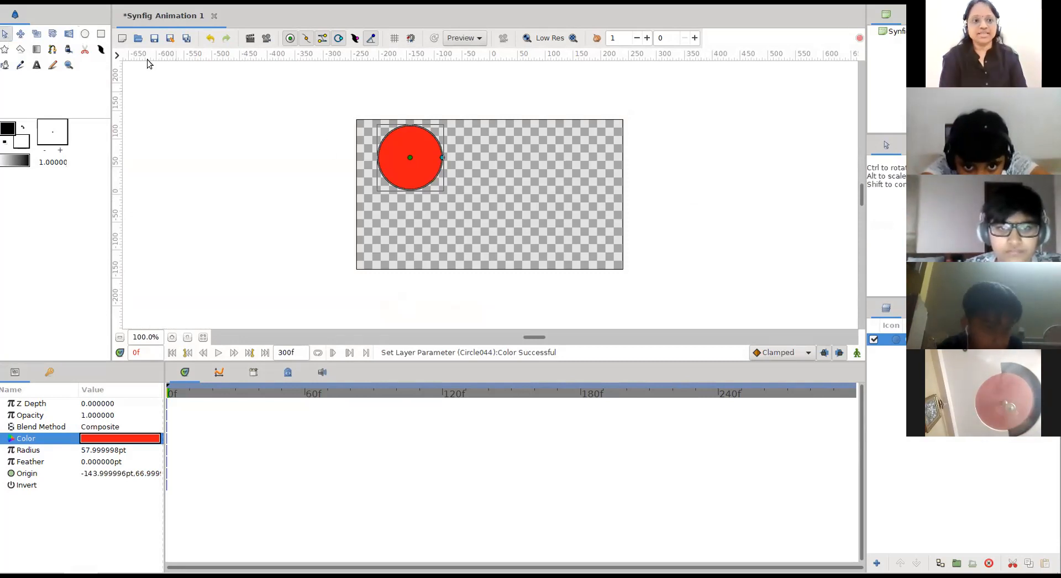
click(85, 34)
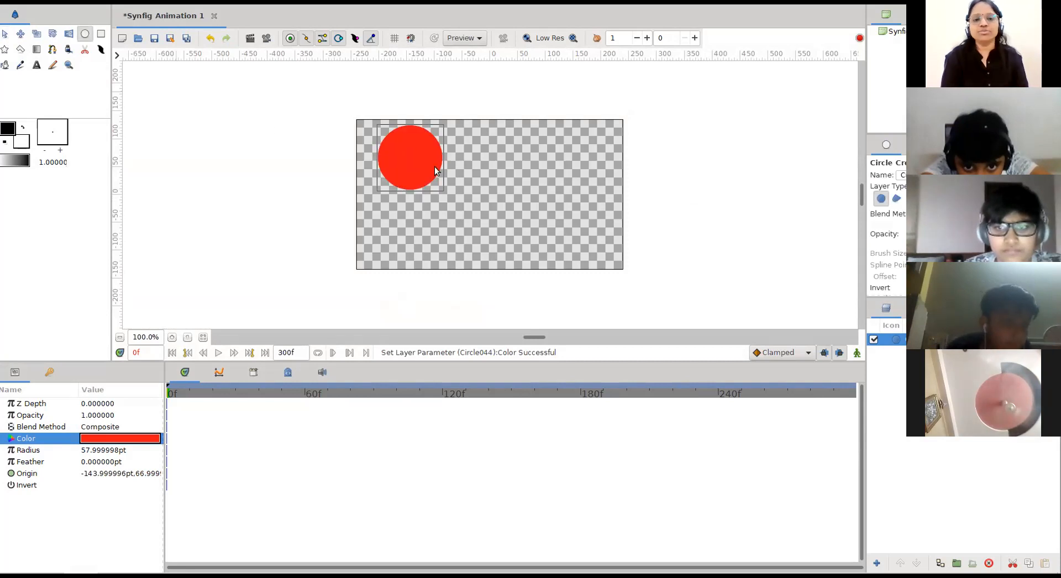
drag(524, 188, 555, 204)
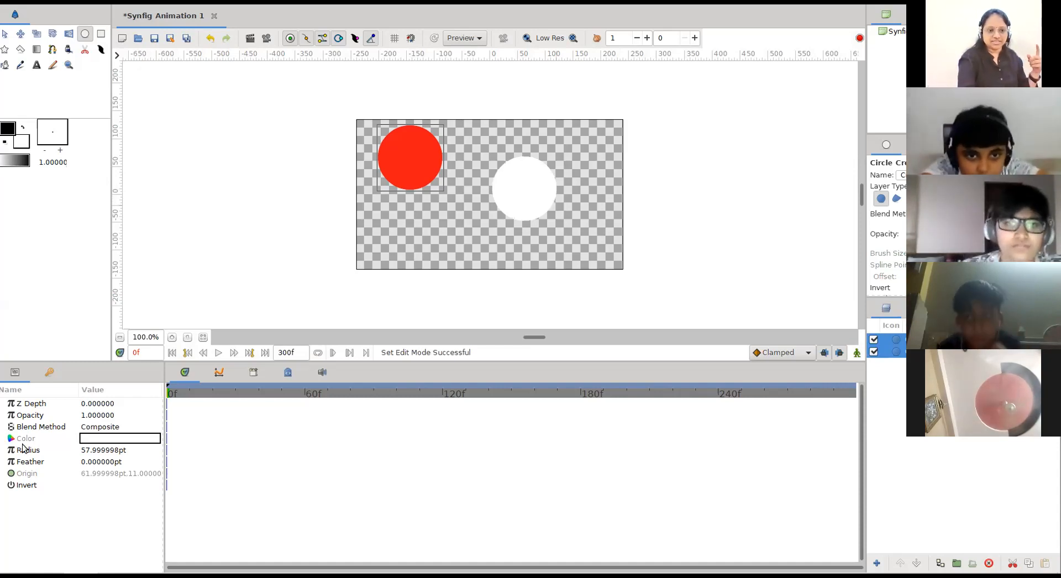
Step: Set the colour of both selected circles to golden yellow, #DEB417
double_click(84, 438)
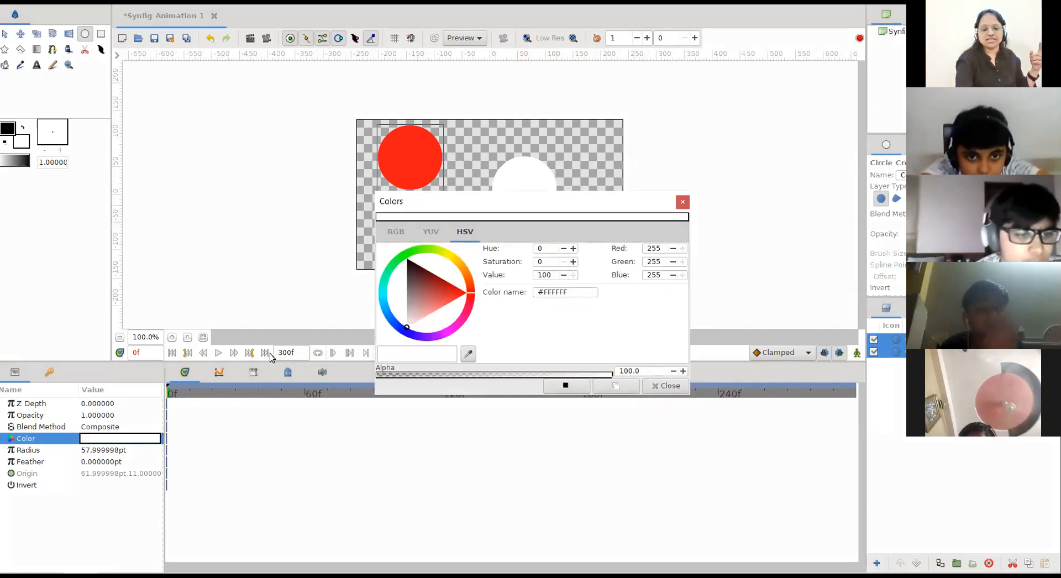
click(446, 253)
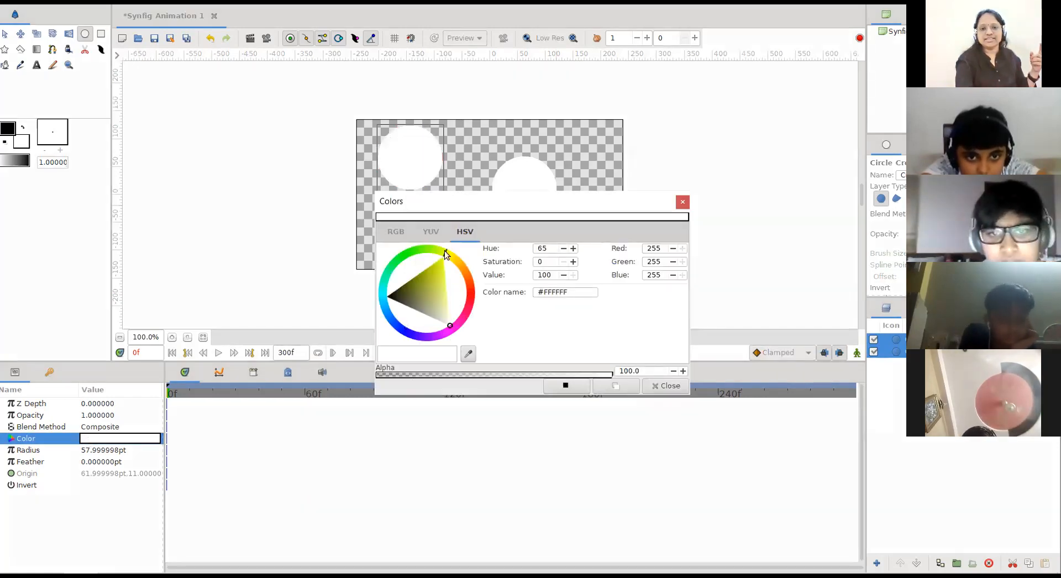
click(454, 265)
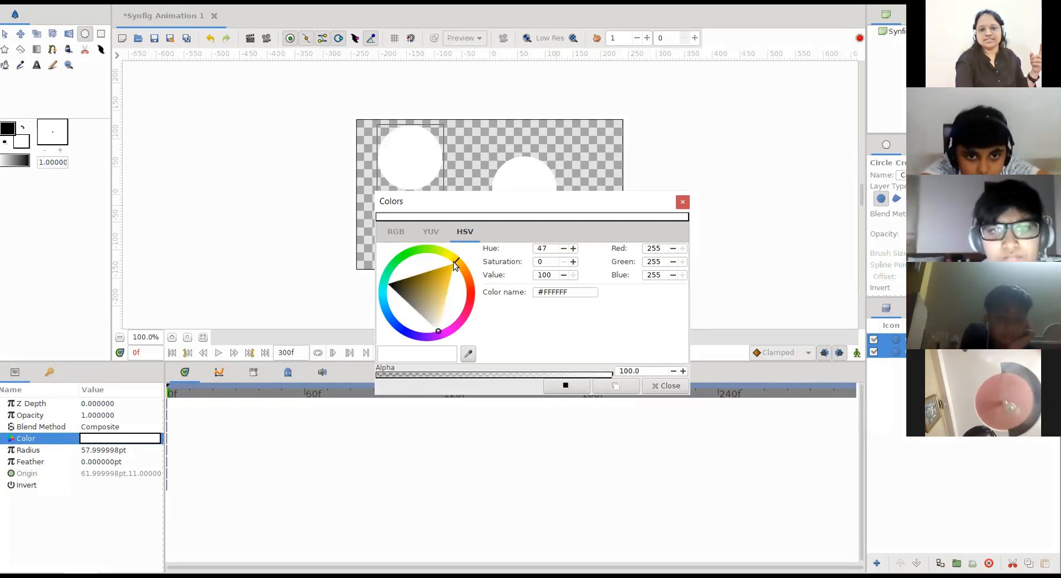
click(443, 272)
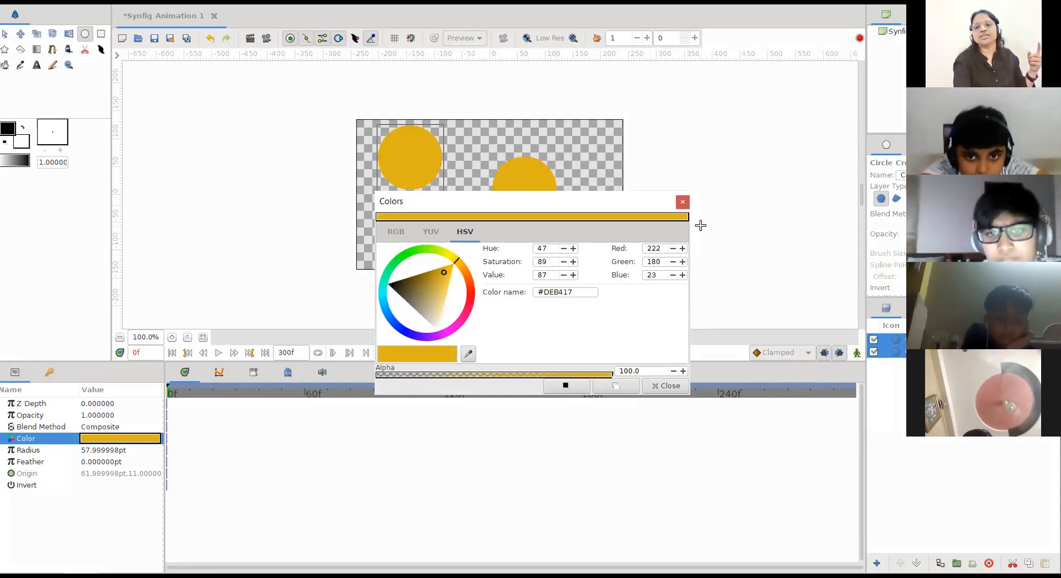
click(683, 201)
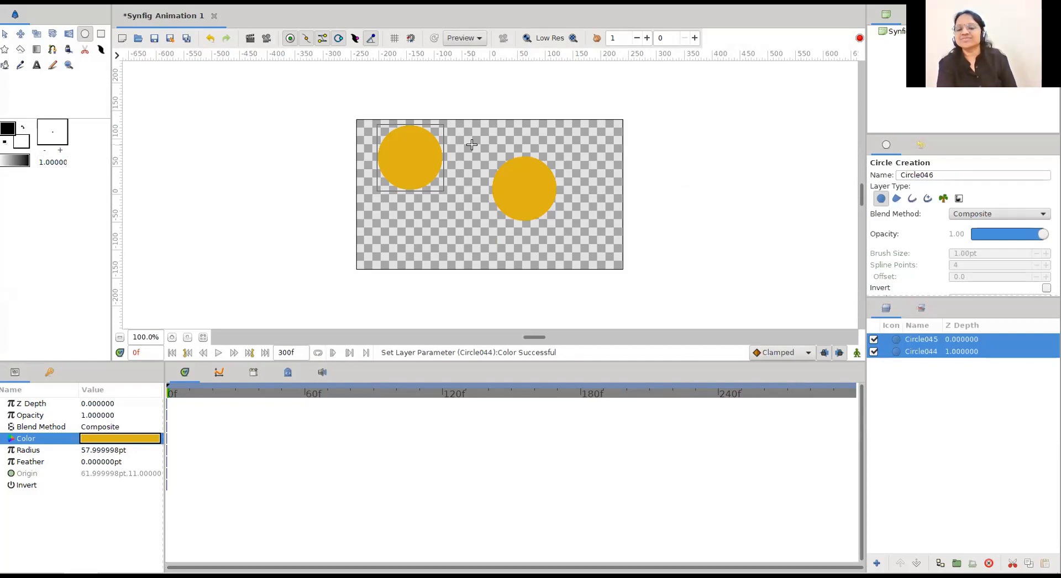
Step: Move the circles to opposite sides of the canvas, resizing the left one to about 41 pt radius and the right one to 64 pt
click(4, 34)
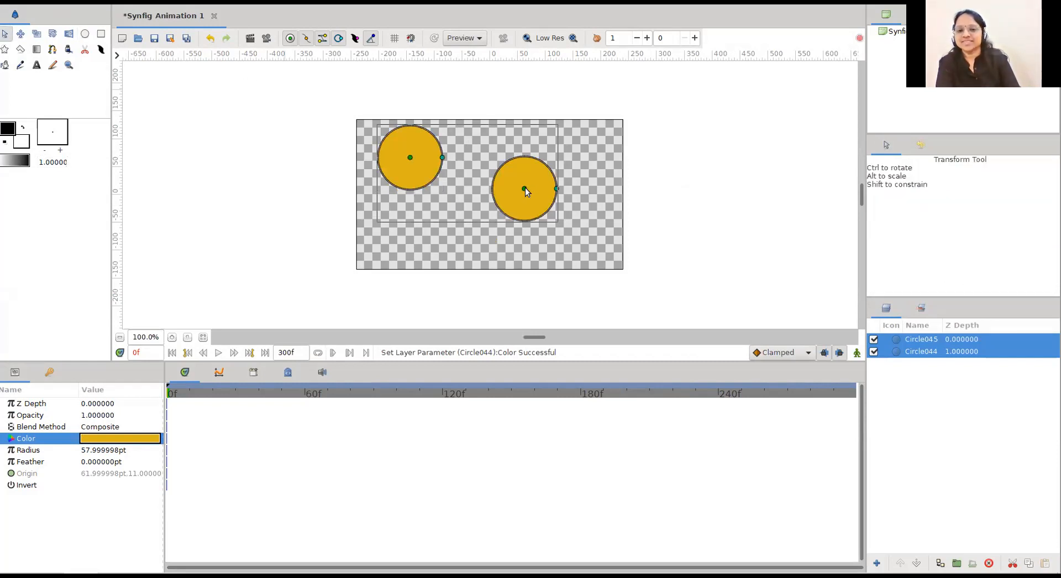
drag(523, 188, 545, 162)
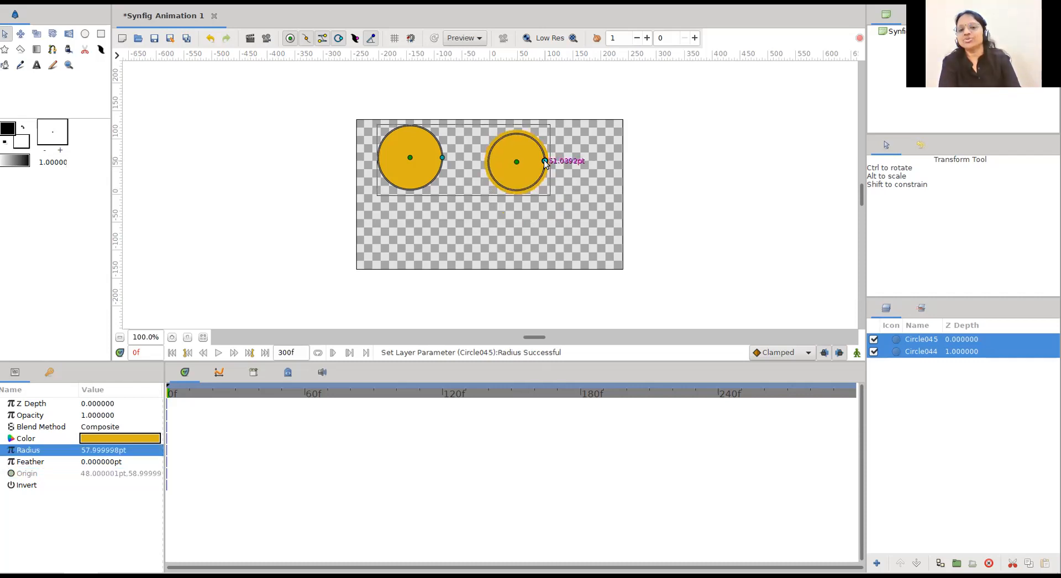
drag(442, 157, 384, 171)
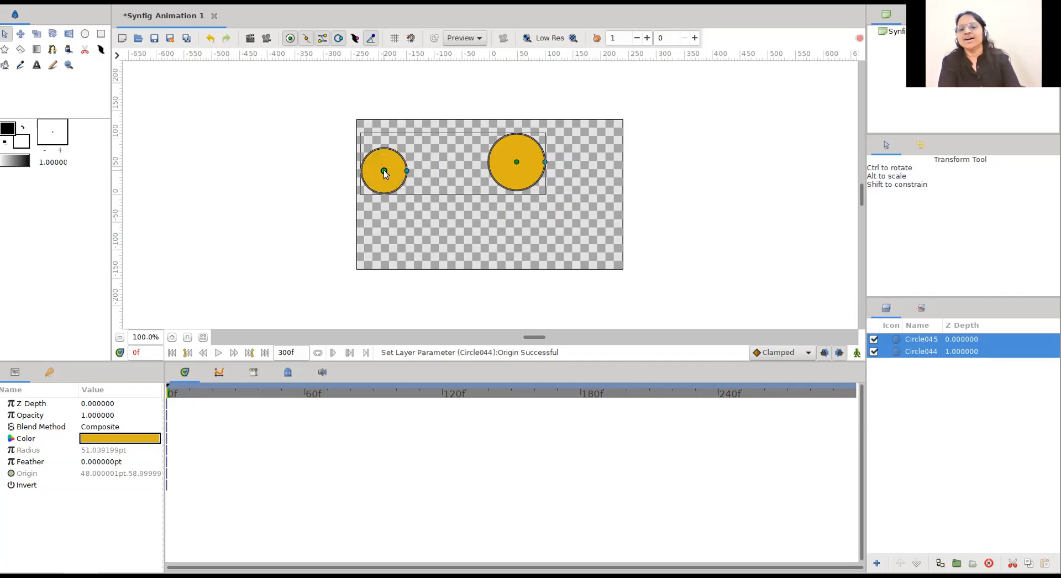
drag(517, 162, 619, 176)
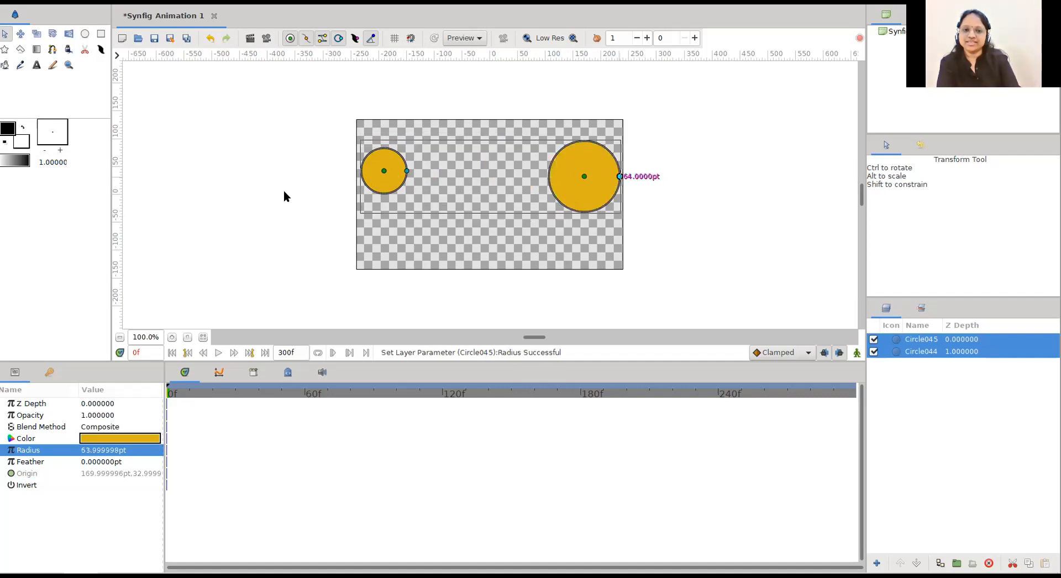
click(482, 234)
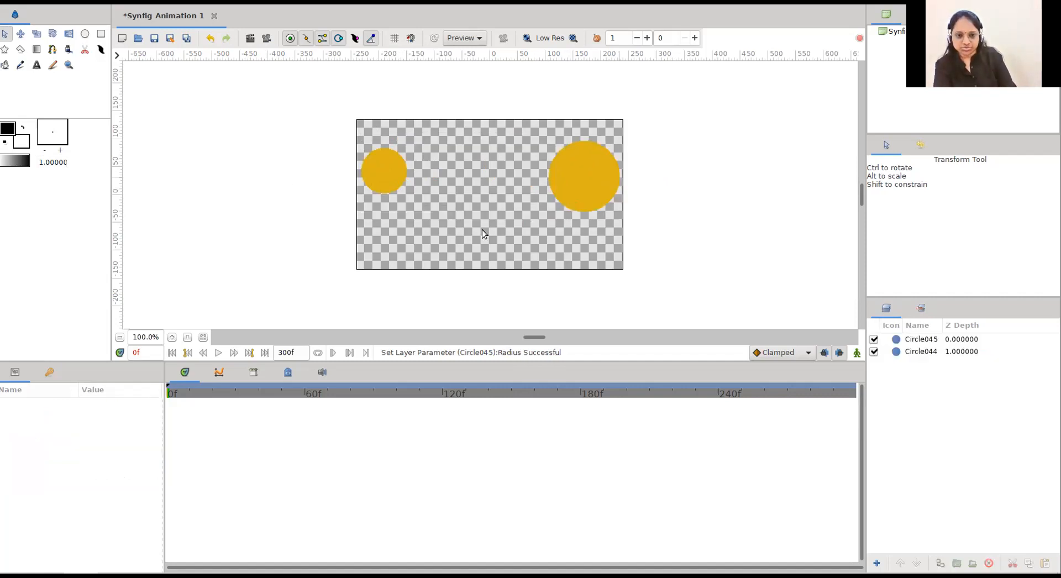
Step: Delete both circles from the canvas
click(373, 177)
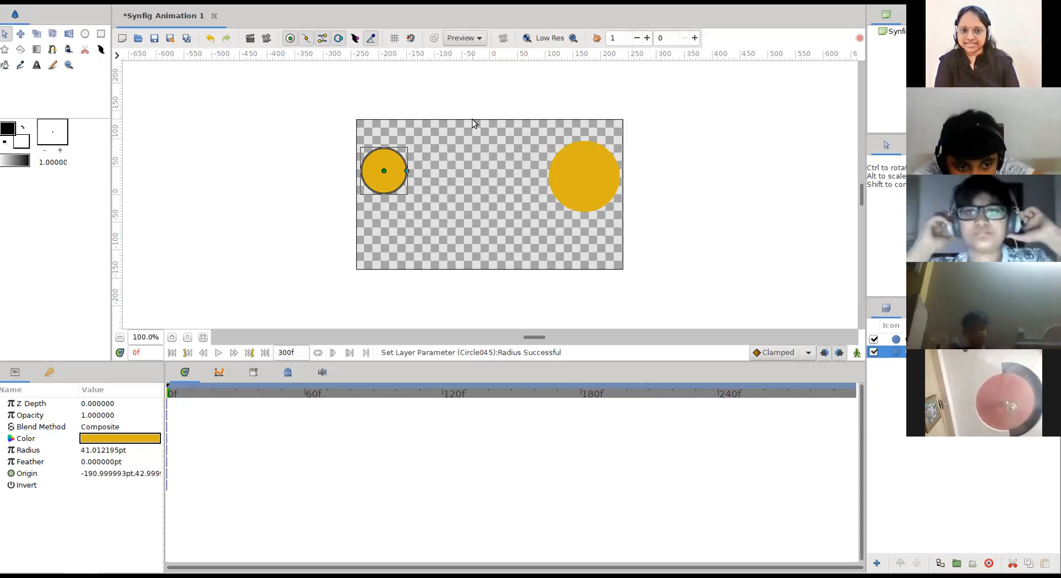
key(Delete)
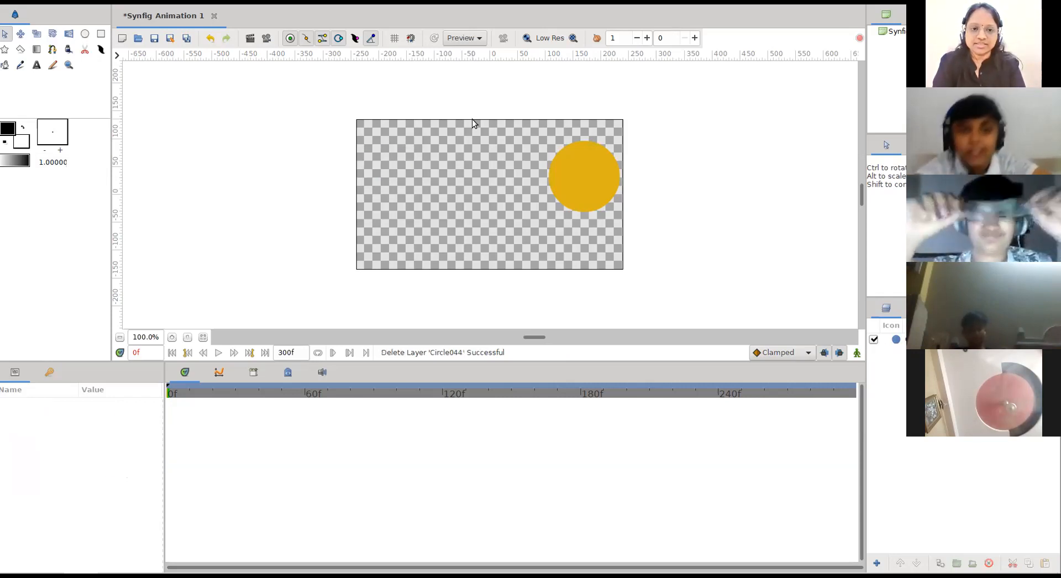
click(596, 177)
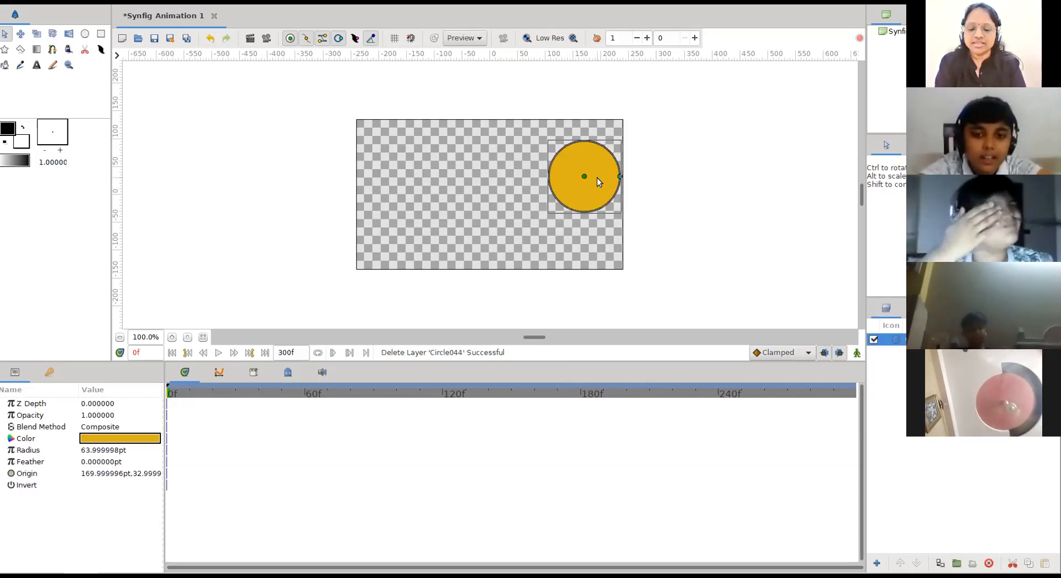
key(Delete)
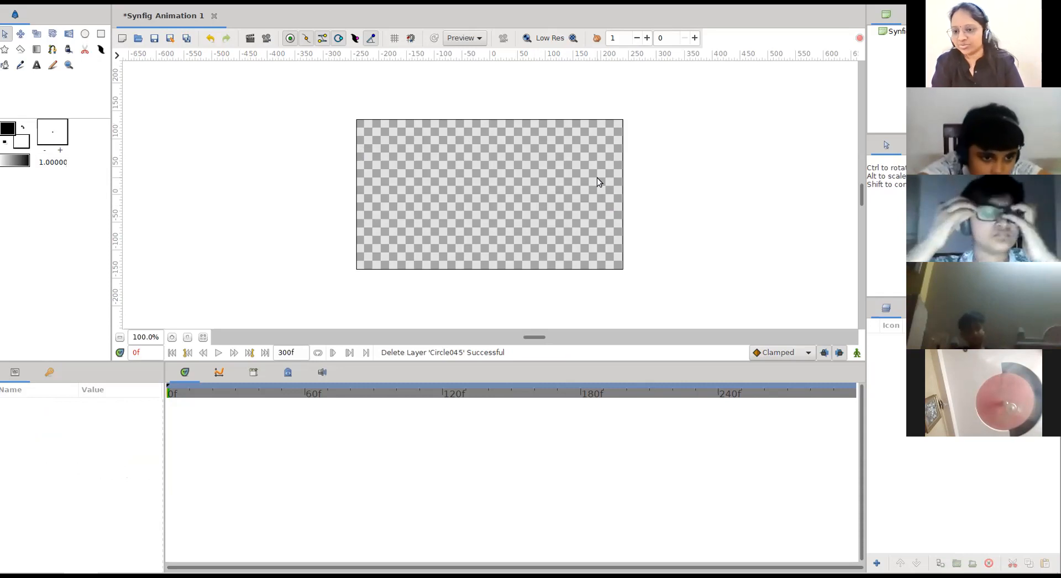
Step: Draw a circle of about 49 pt radius on the empty canvas and move it close to the canvas centre
click(85, 34)
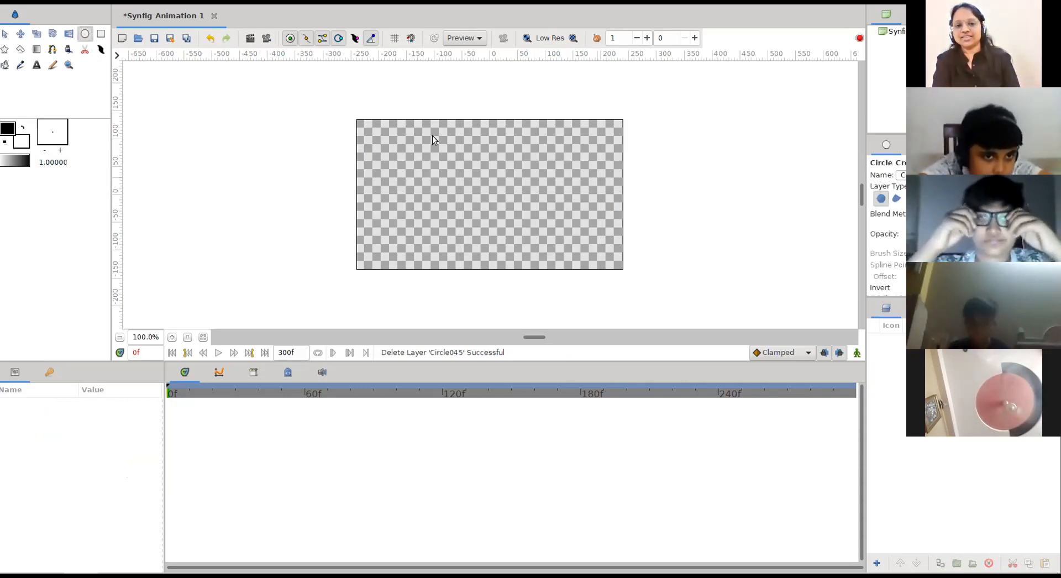
drag(441, 155, 466, 181)
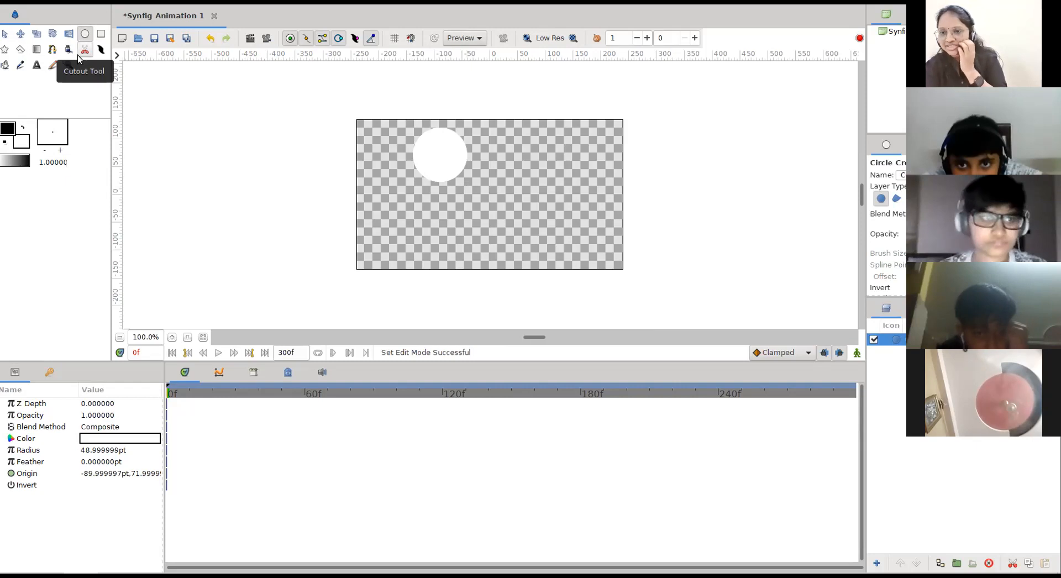
click(6, 36)
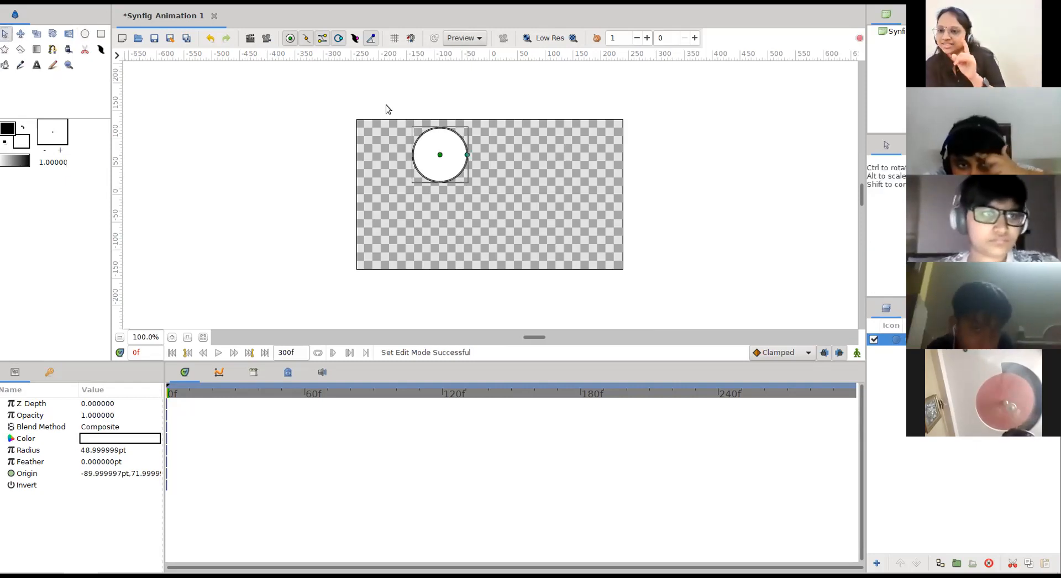
drag(445, 157, 481, 186)
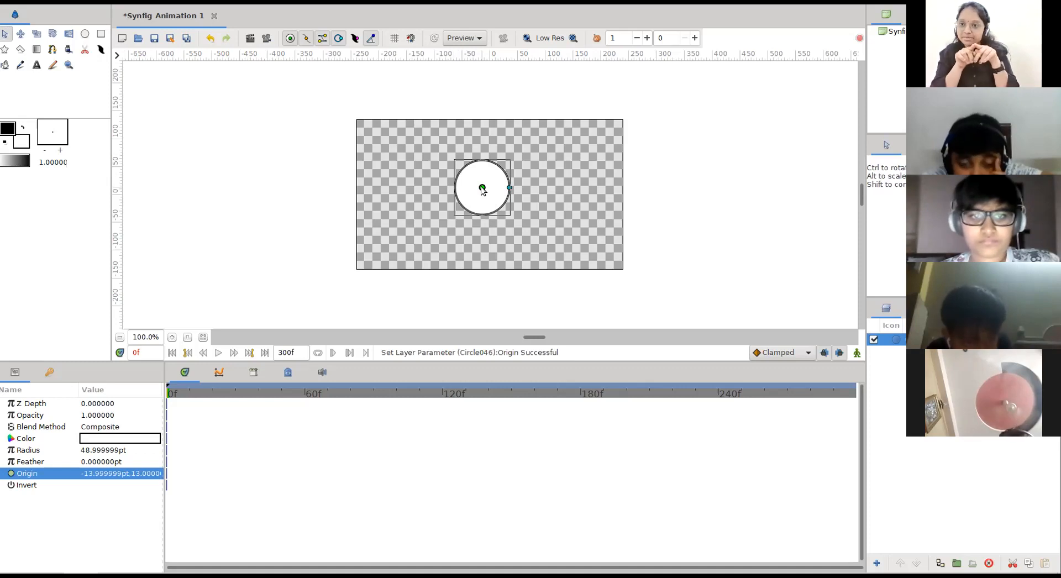
Step: Set the circle's colour to a very dark green, #192521
double_click(98, 440)
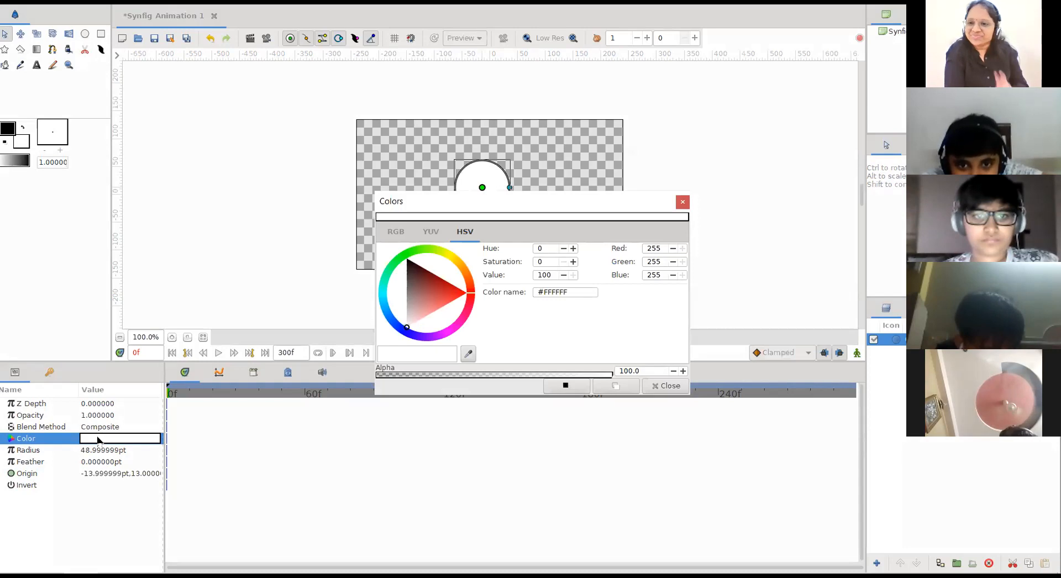
click(449, 295)
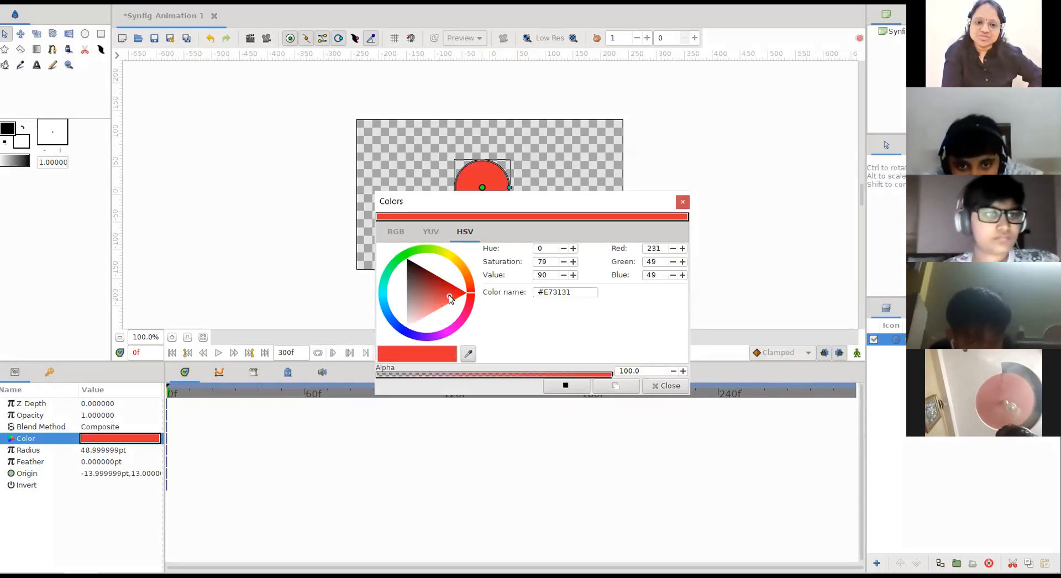
click(386, 274)
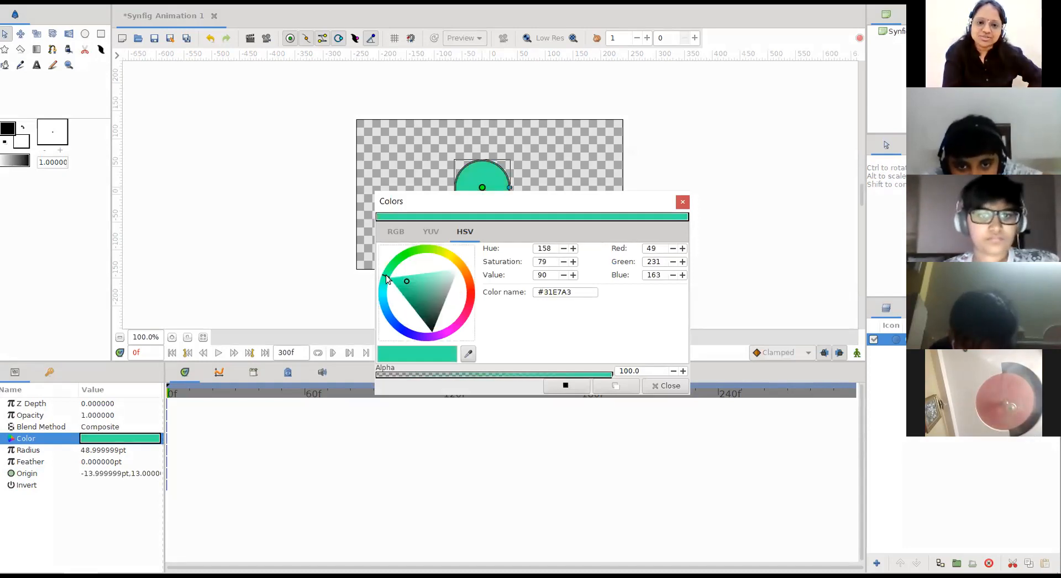
click(432, 324)
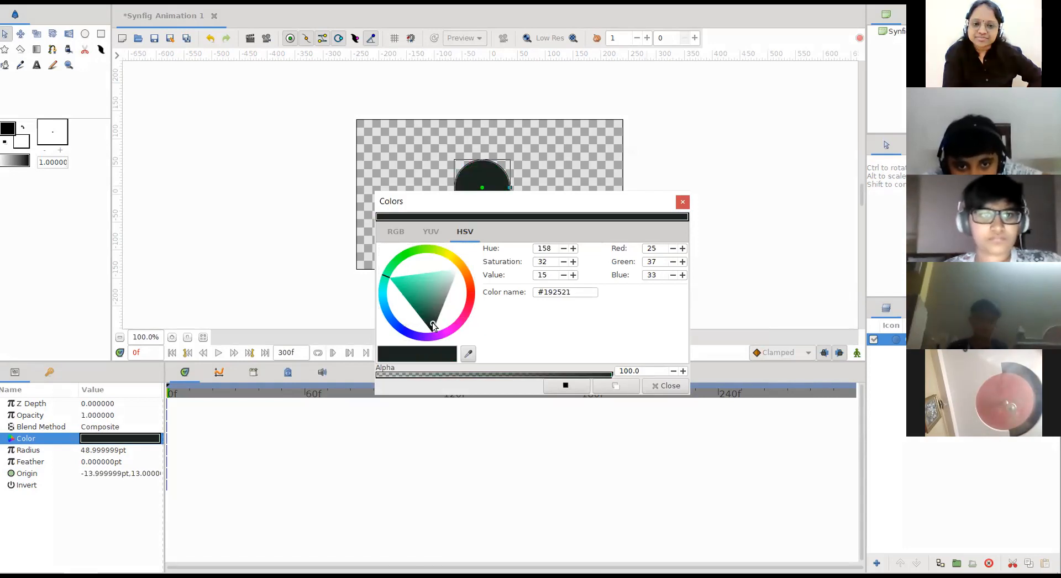
click(683, 201)
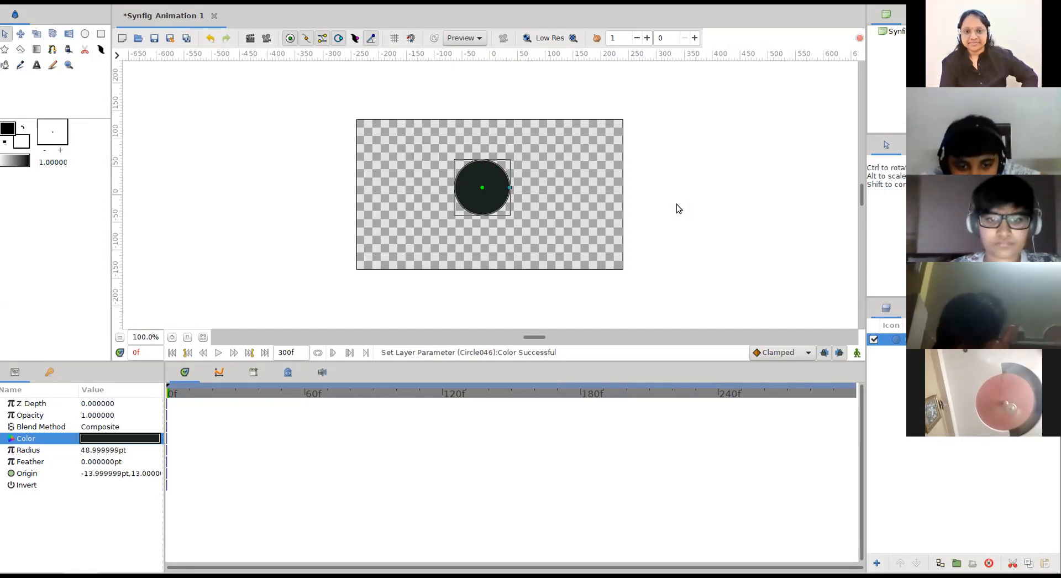
Step: Try moving the dark circle to the canvas's upper-left area and undo all edits back to its creation
drag(482, 186, 394, 165)
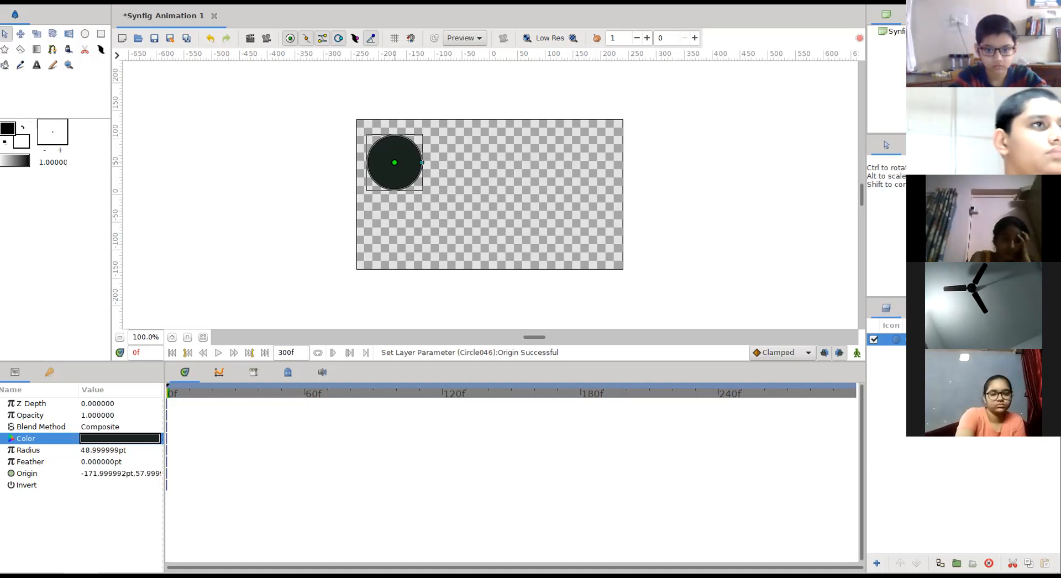
key(ctrl+z)
key(ctrl+z)
key(ctrl+z)
key(ctrl+z)
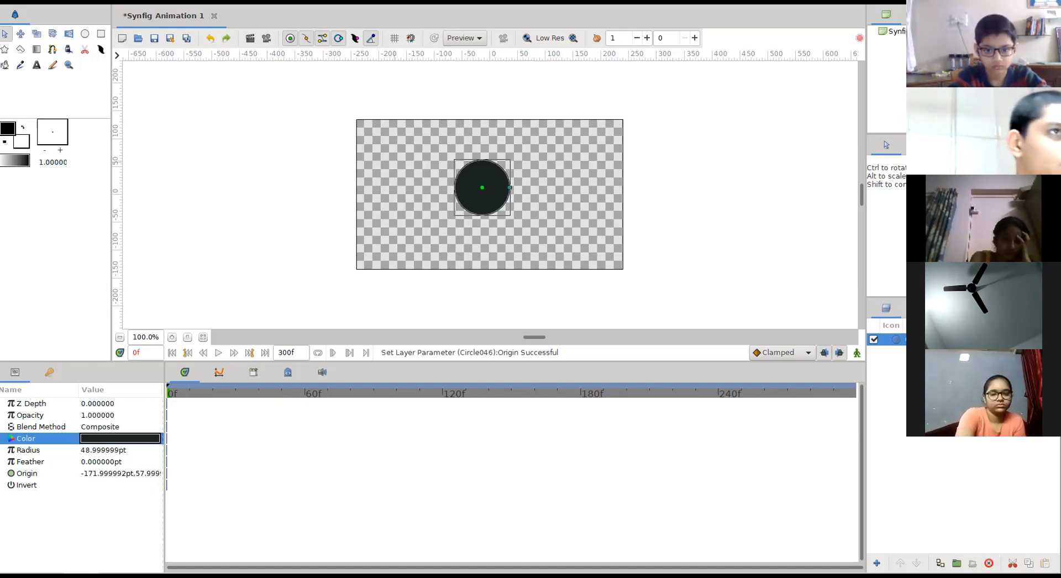
key(ctrl+z)
key(ctrl+z)
key(ctrl+z)
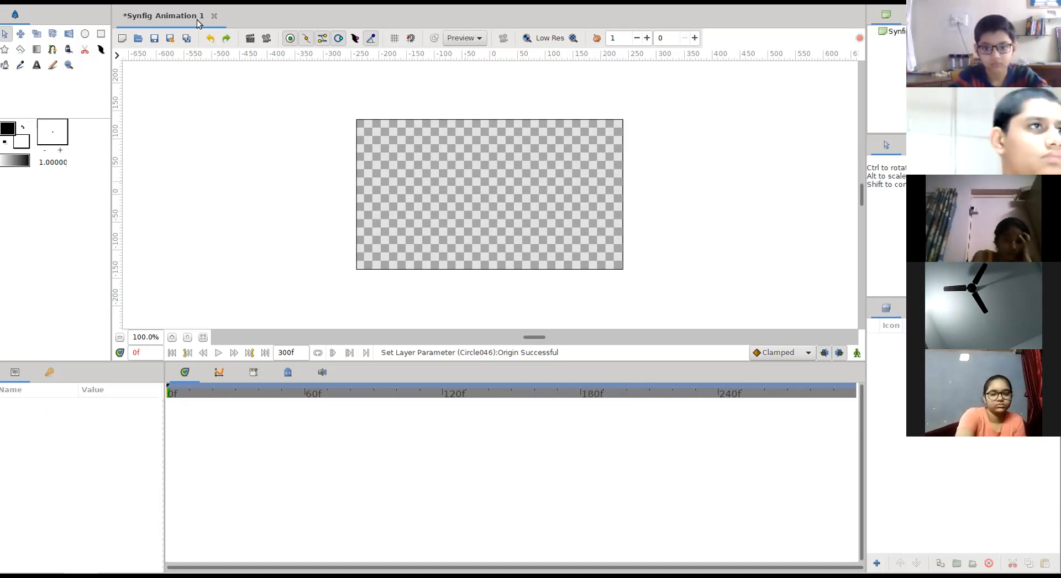
Step: Draw a new circle of about 62 pt radius and move it close to the canvas centre
click(86, 34)
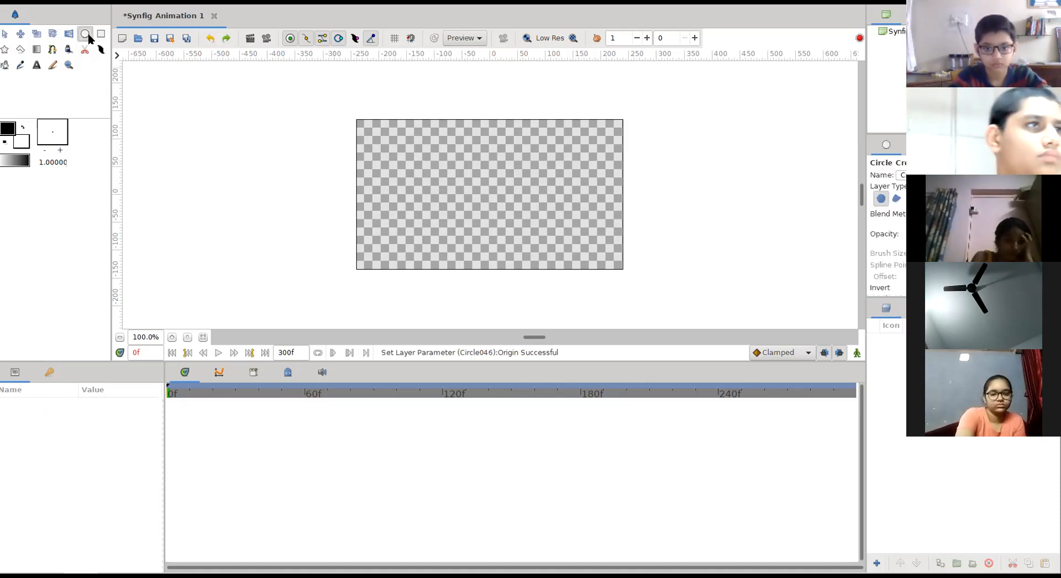
drag(452, 172, 487, 200)
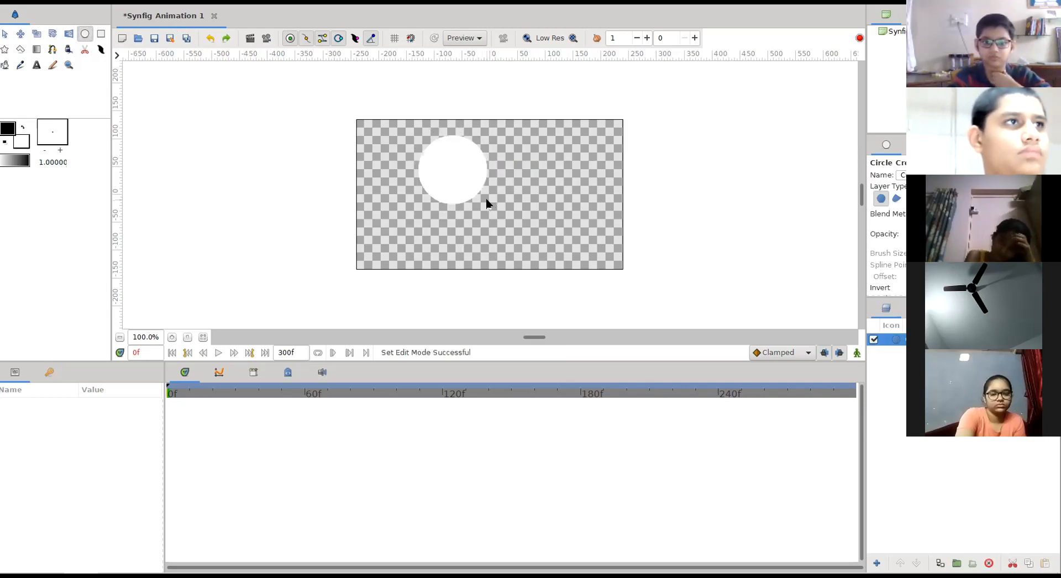
click(5, 36)
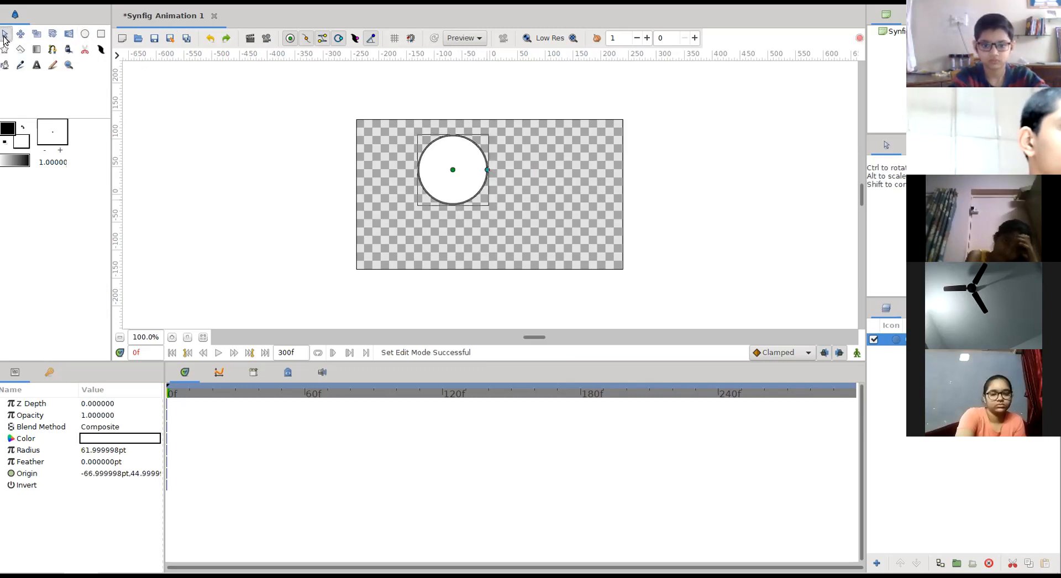
drag(452, 171, 483, 188)
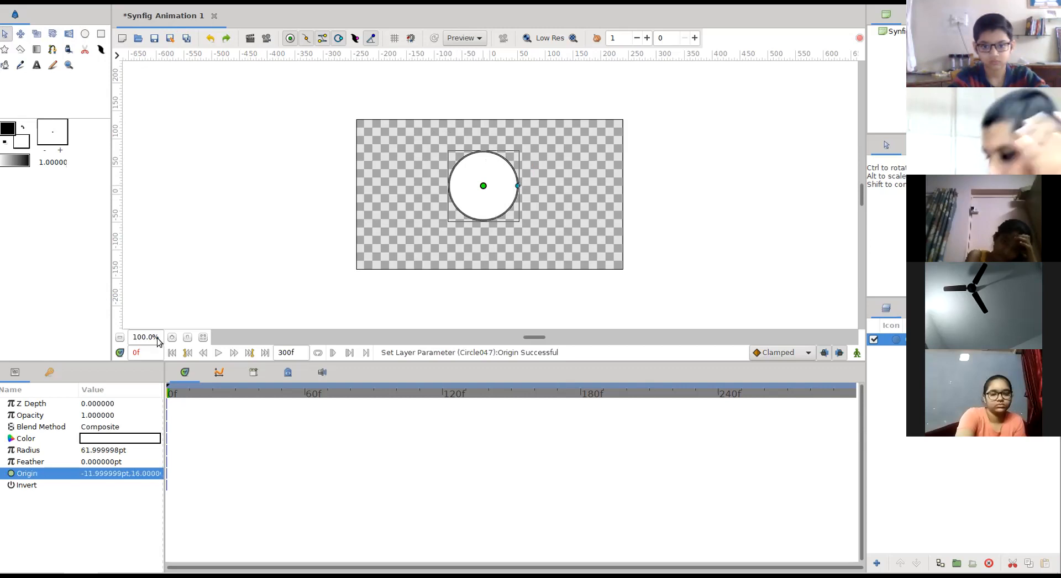
Step: Set the circle's colour to red, #E10A0A
double_click(128, 438)
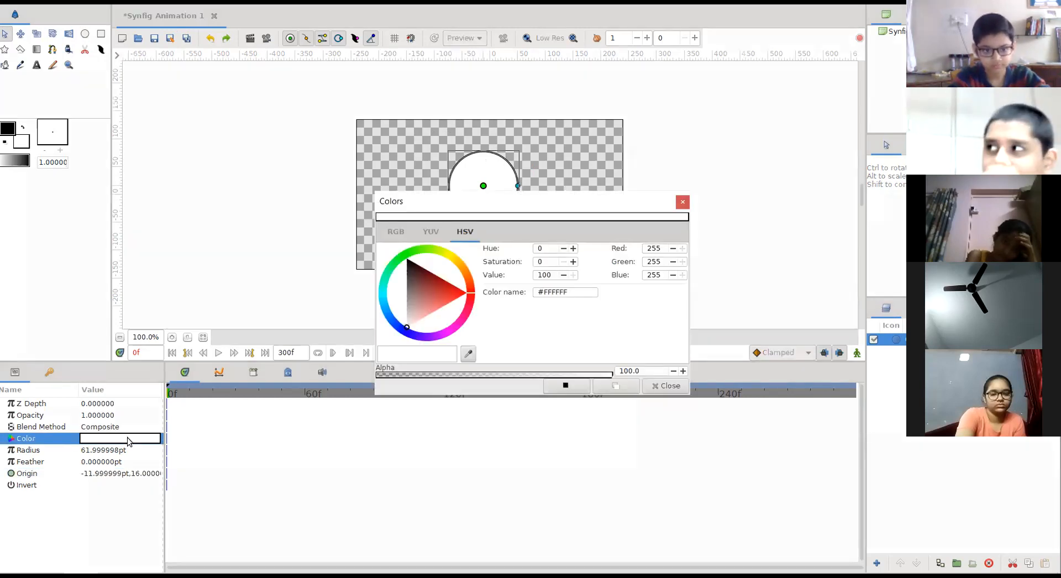
click(456, 290)
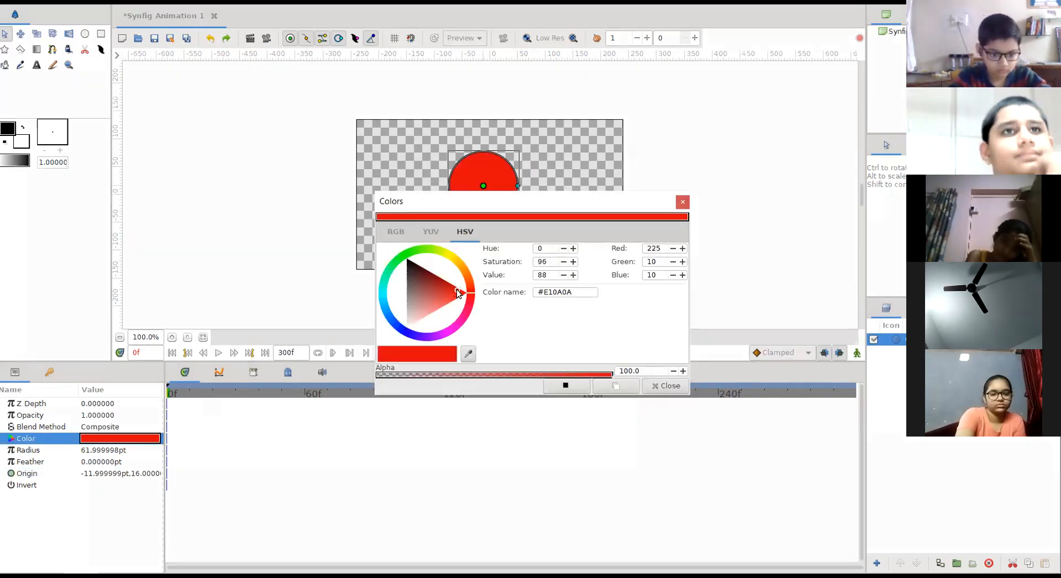
click(684, 202)
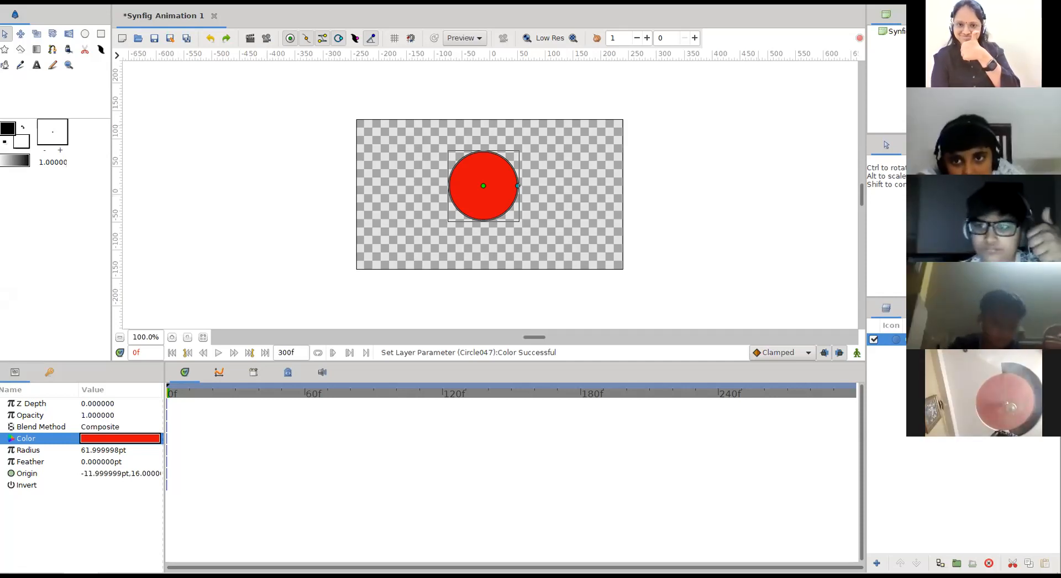
Step: Shrink the red circle to about 34 pt radius and, at 150% zoom, move it near the canvas's left edge
drag(518, 186, 502, 185)
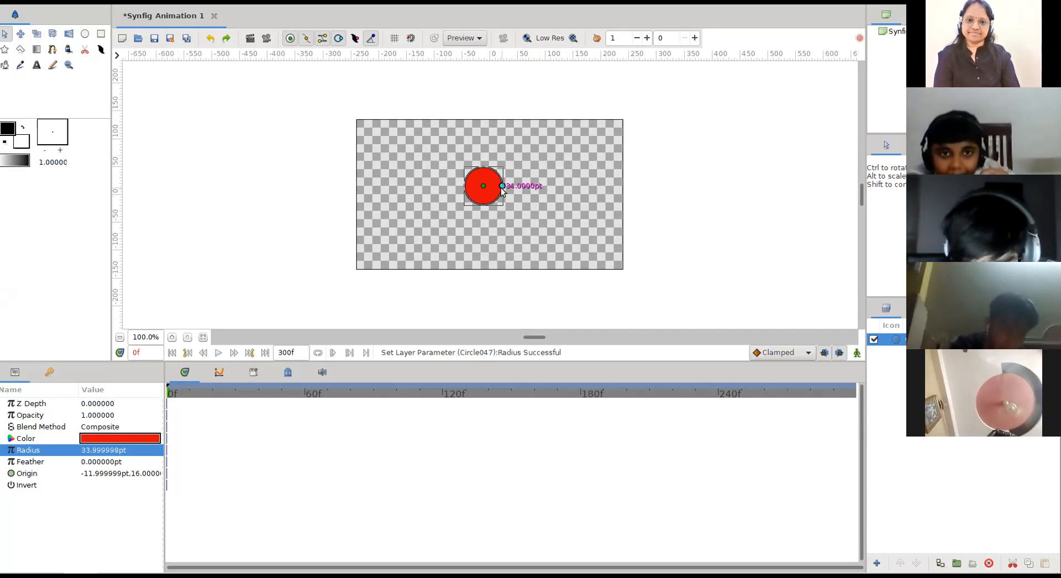
double_click(146, 337)
text(150)
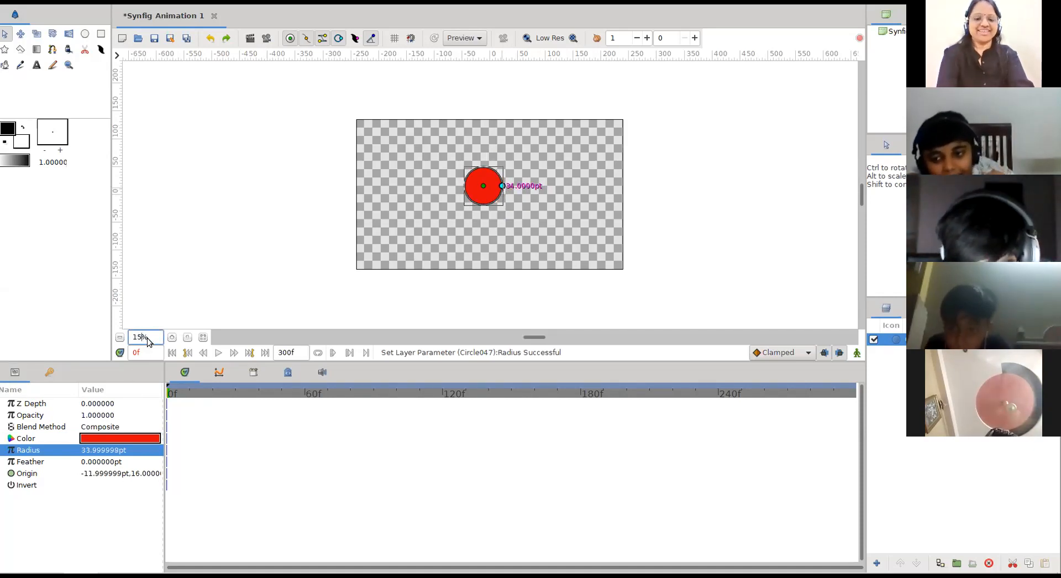
key(Return)
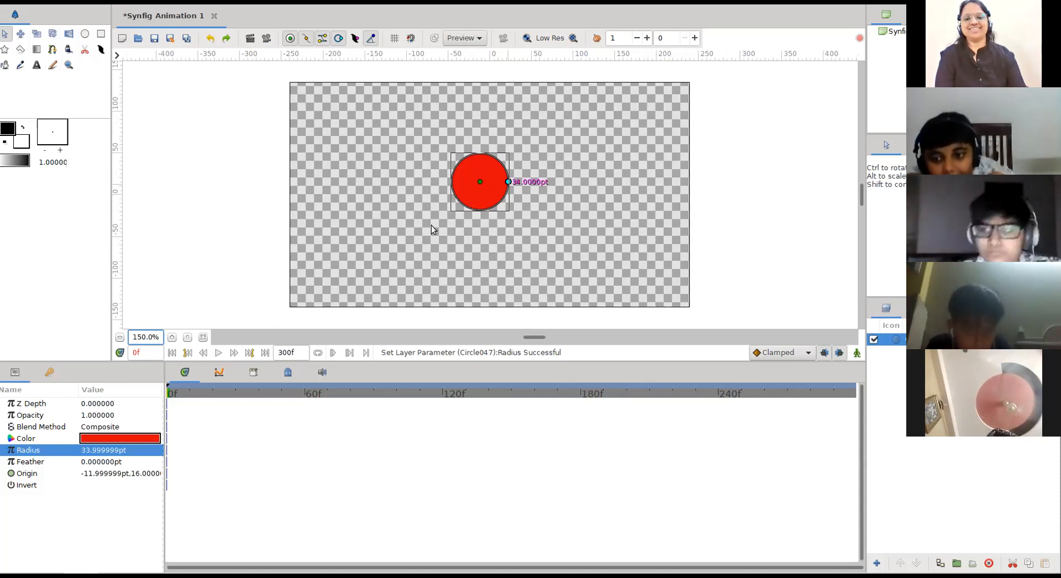
drag(480, 185, 325, 177)
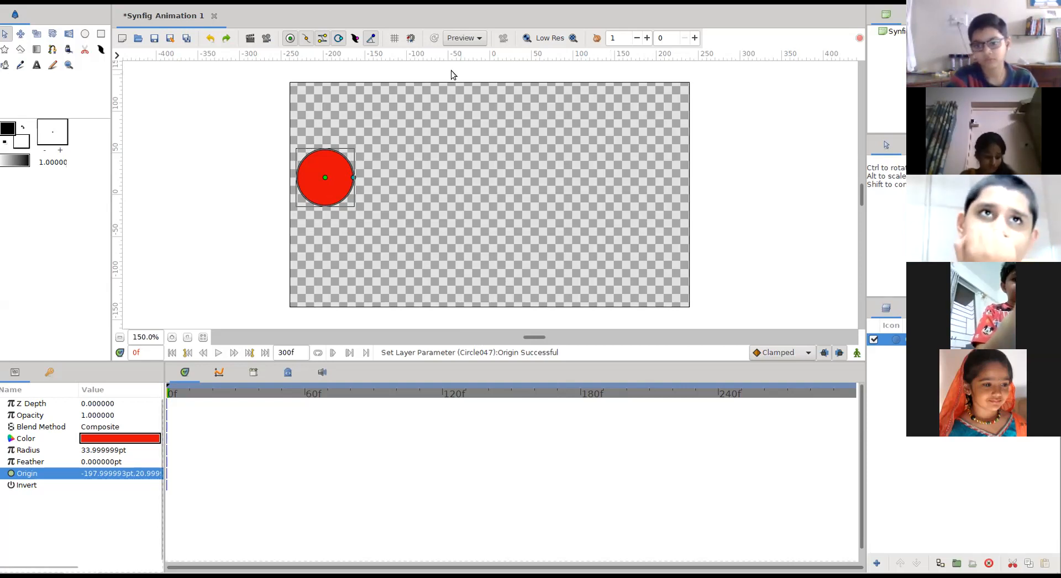
key(alt+Tab)
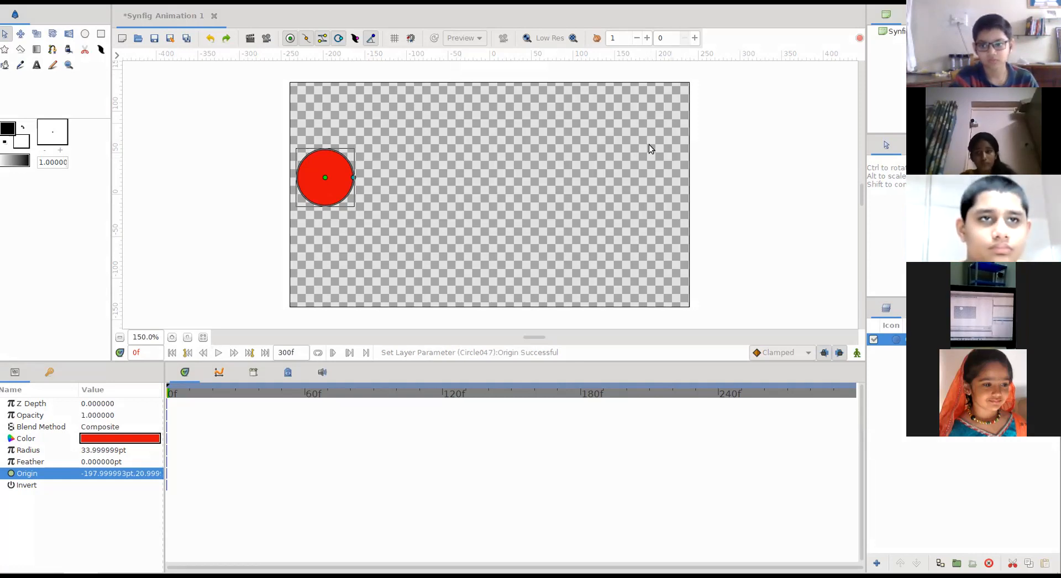
Step: Turn on animate editing mode at frame 2 and keyframe the circle's origin against the canvas's left edge
click(172, 399)
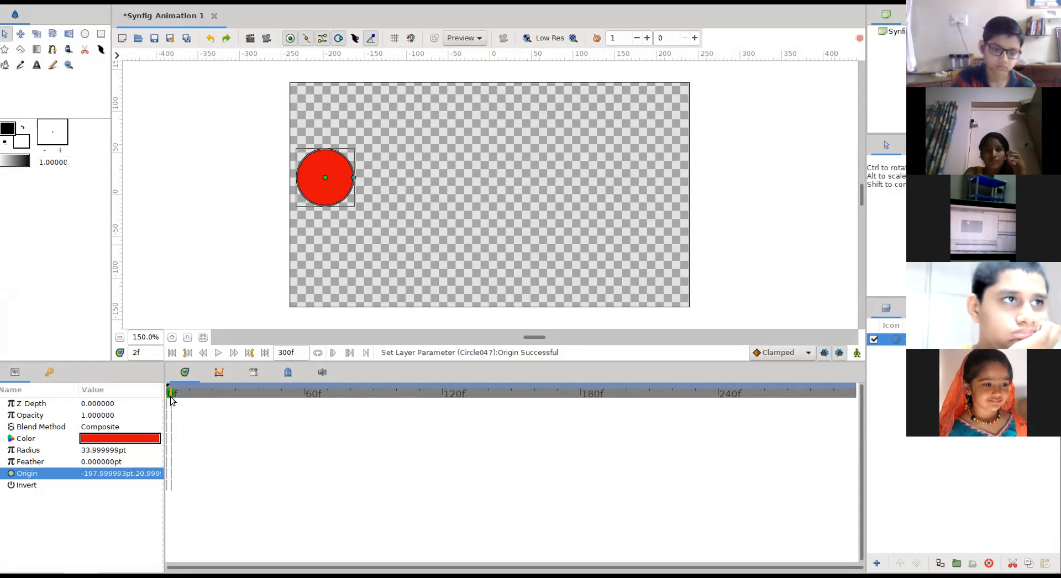
click(857, 354)
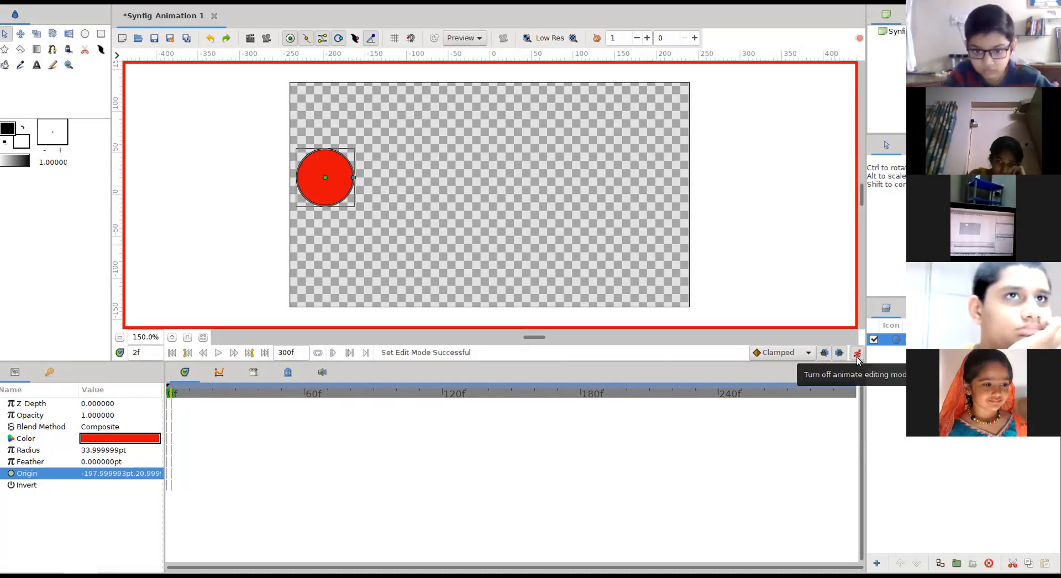
click(857, 356)
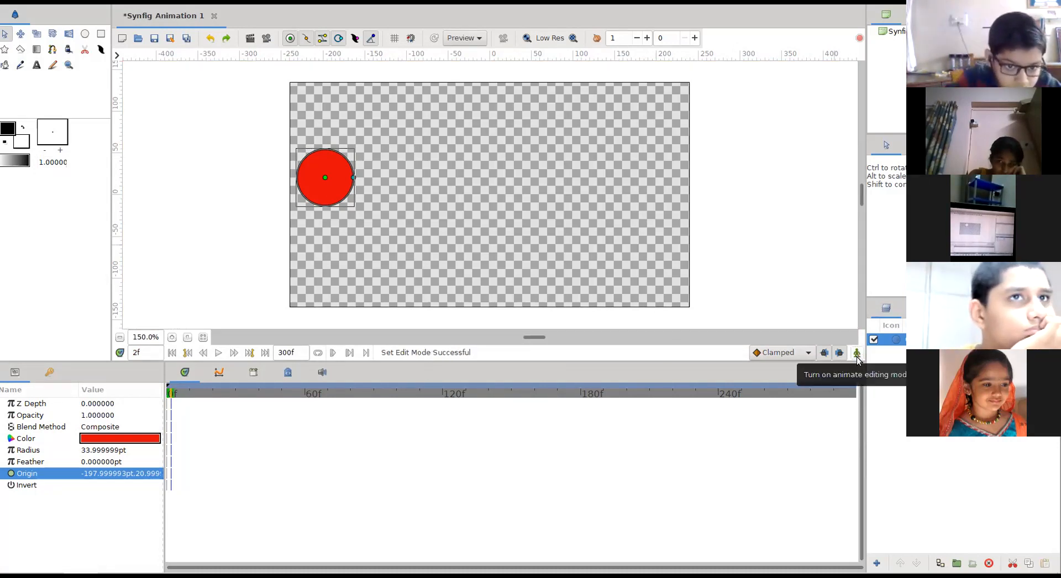
click(857, 357)
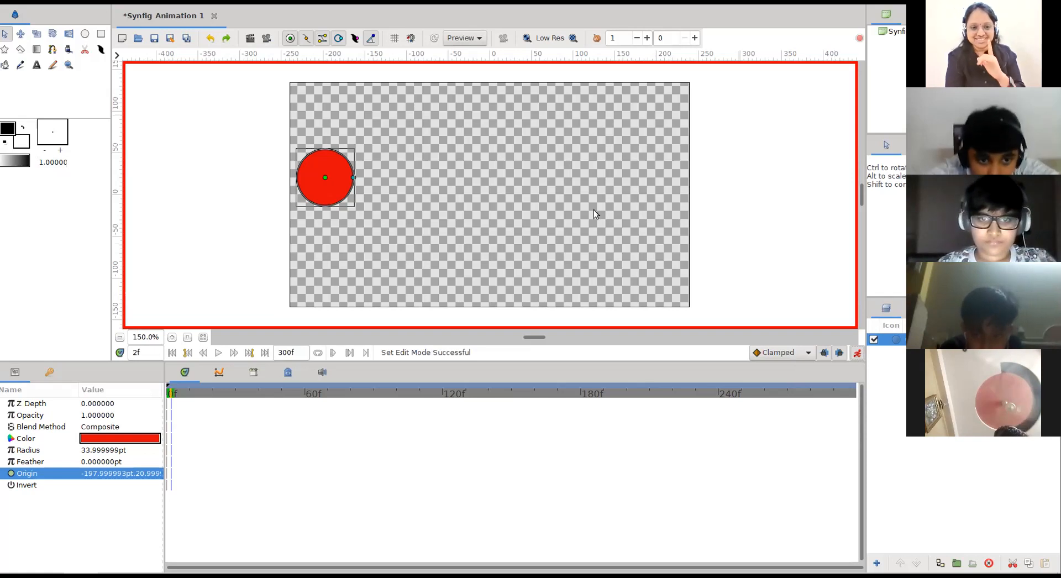
drag(324, 178, 319, 177)
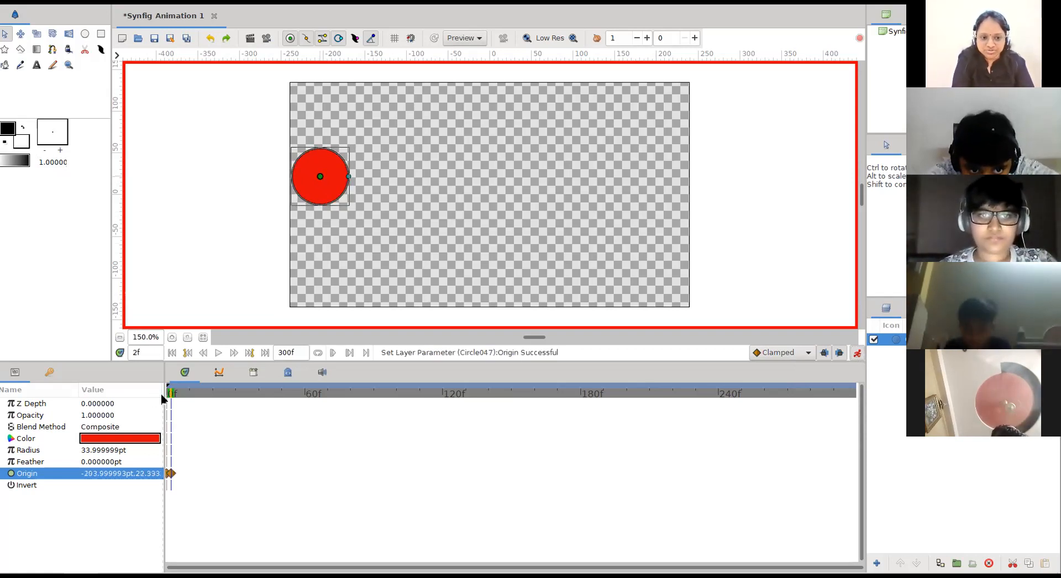
Step: Keyframe the circle's origin at the canvas's right edge on frame 61, left edge on frame 120 and right edge on frame 180
click(308, 394)
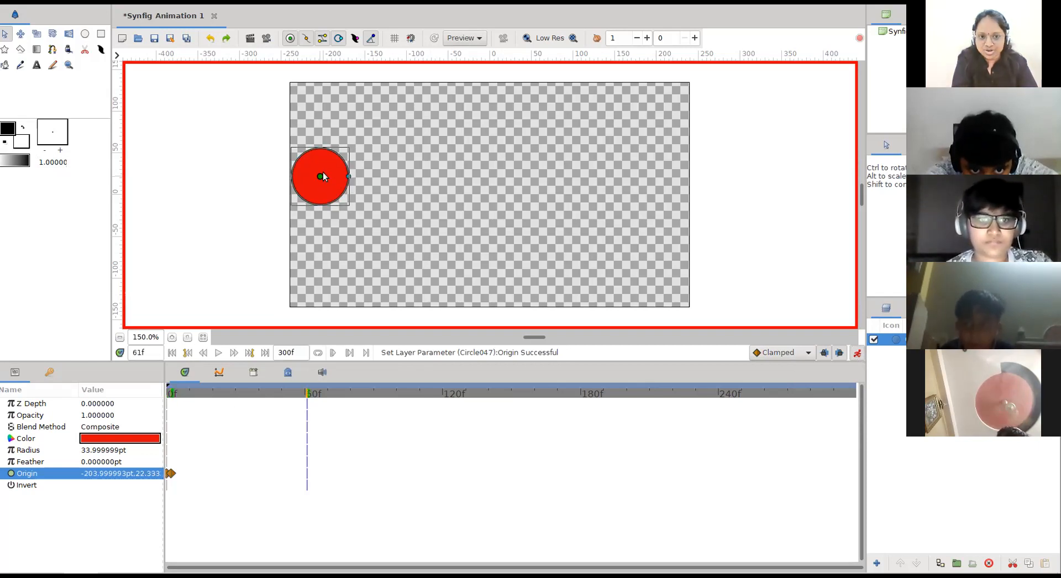
drag(324, 177, 662, 182)
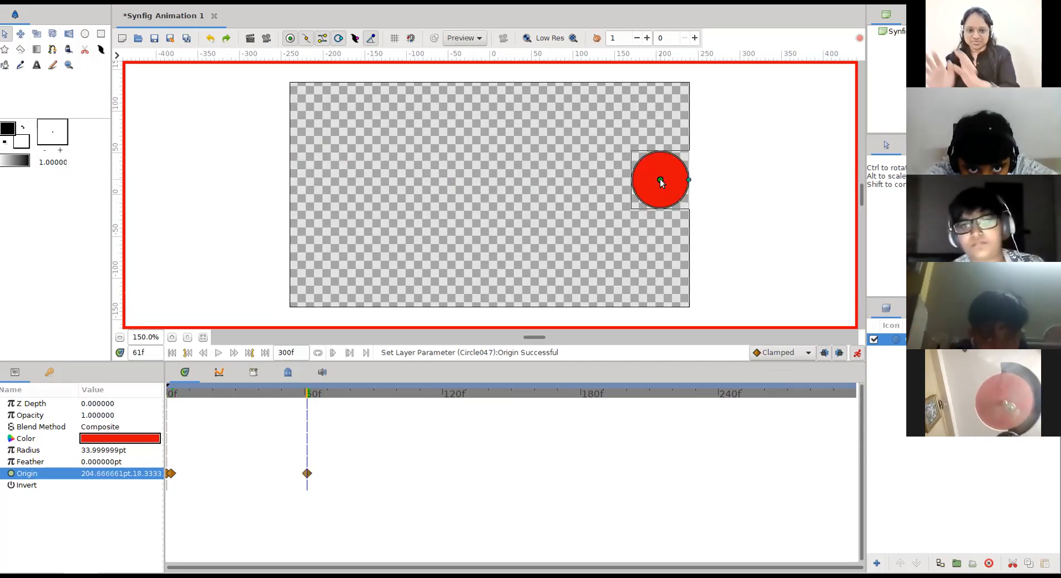
click(443, 395)
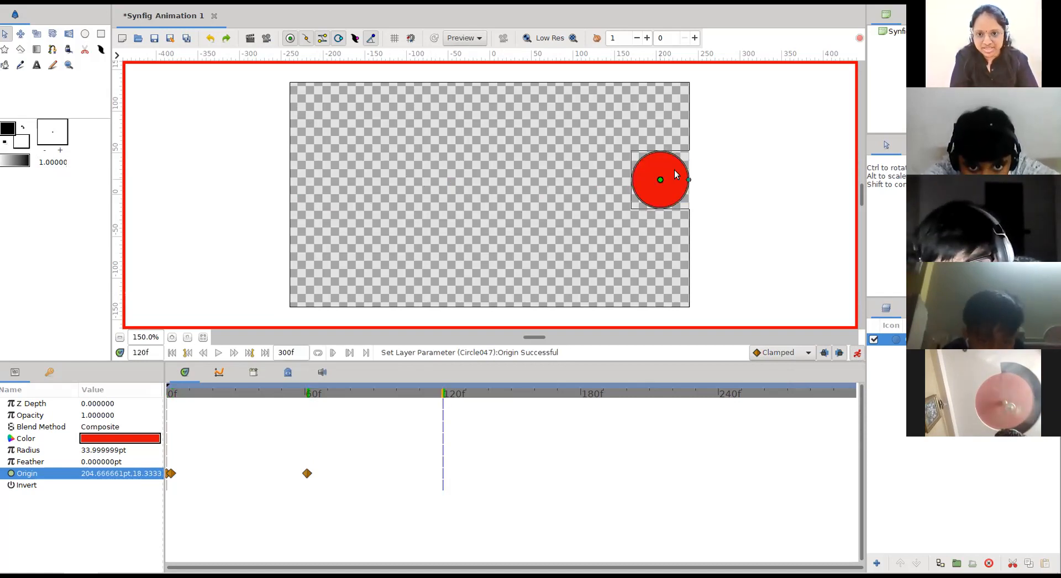
drag(660, 180, 319, 190)
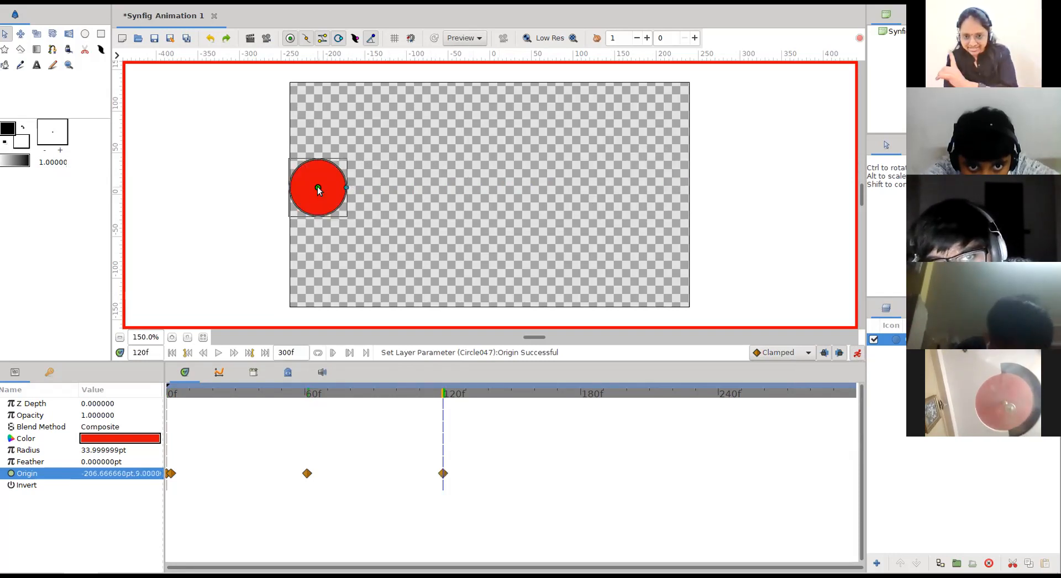
click(581, 395)
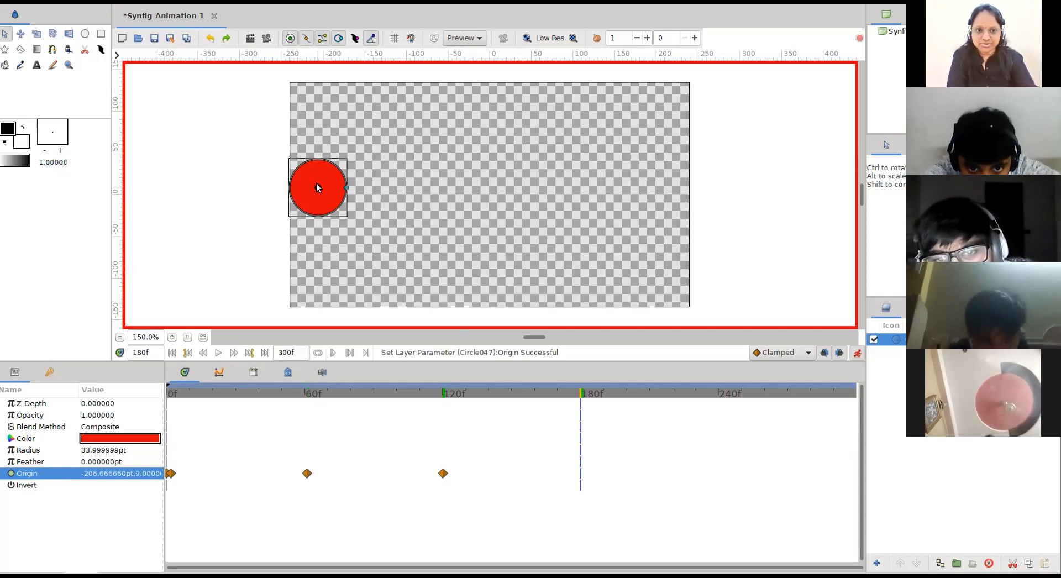
drag(319, 188, 661, 183)
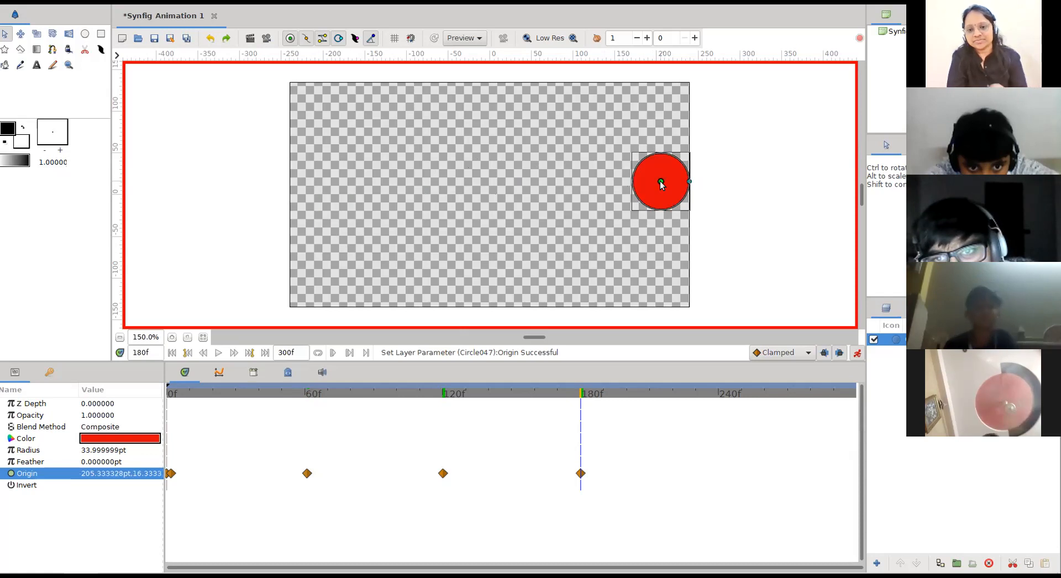
Step: Keyframe the red circle's origin at the canvas's left edge on frame 241 and right edge on frame 298, and turn off animate editing mode
click(720, 393)
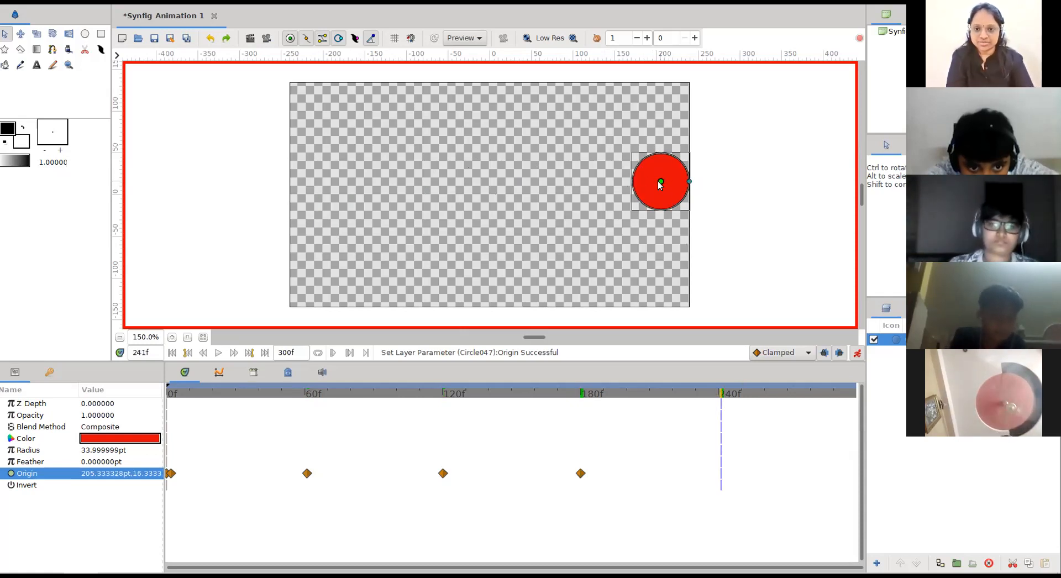
drag(659, 184, 319, 186)
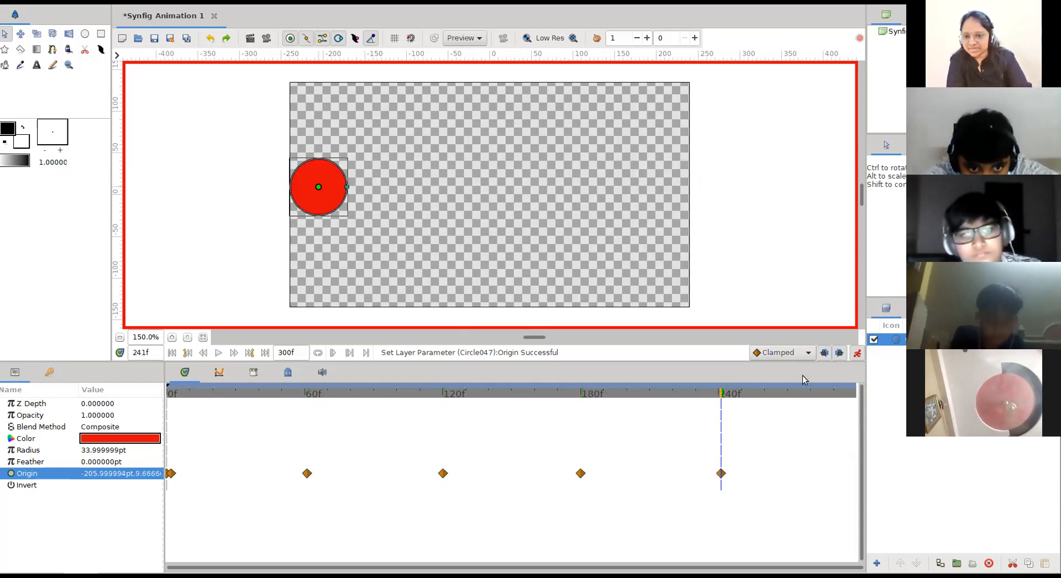
click(851, 393)
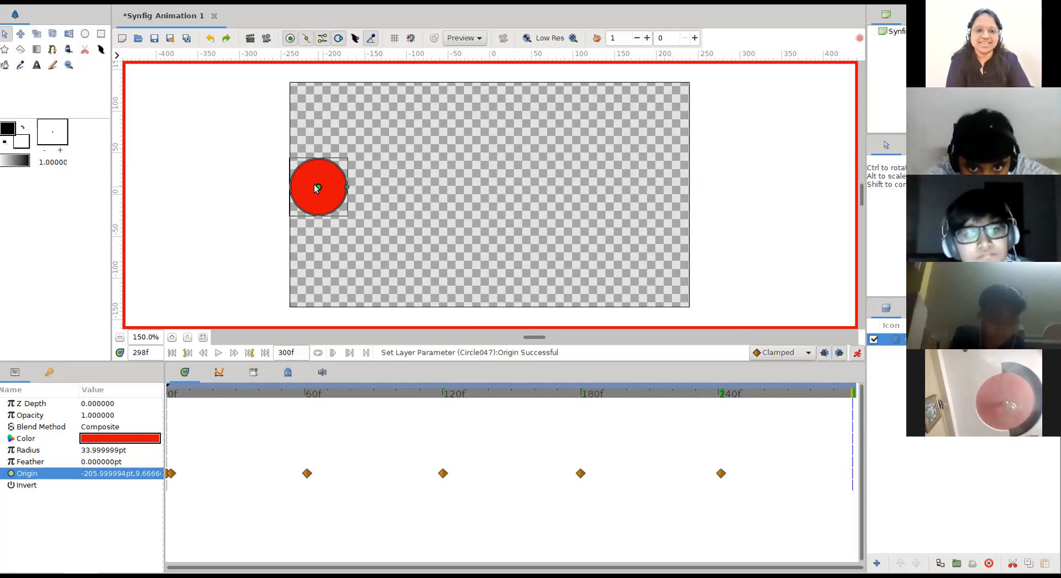
drag(316, 188, 658, 178)
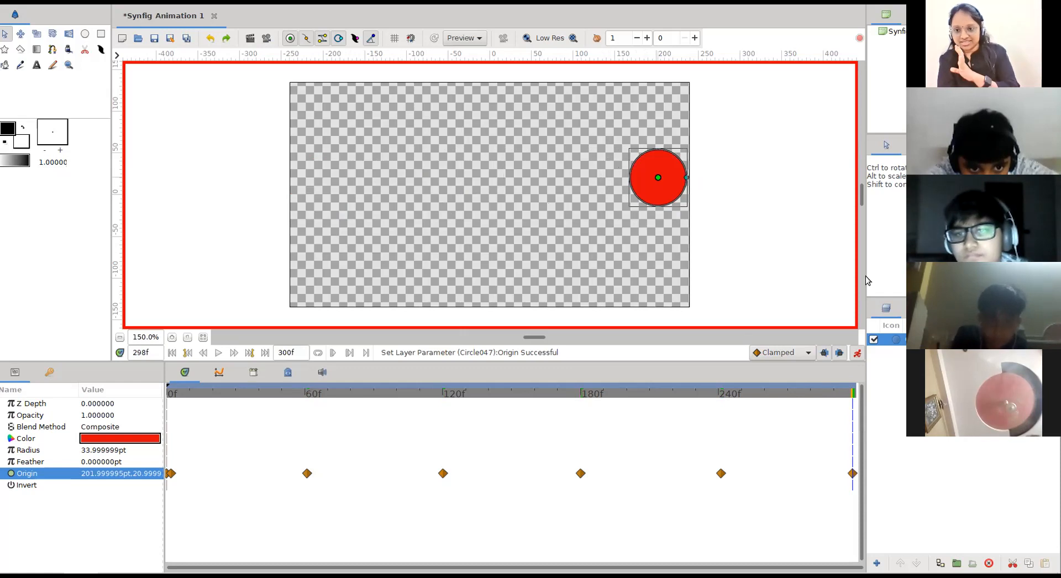
click(856, 354)
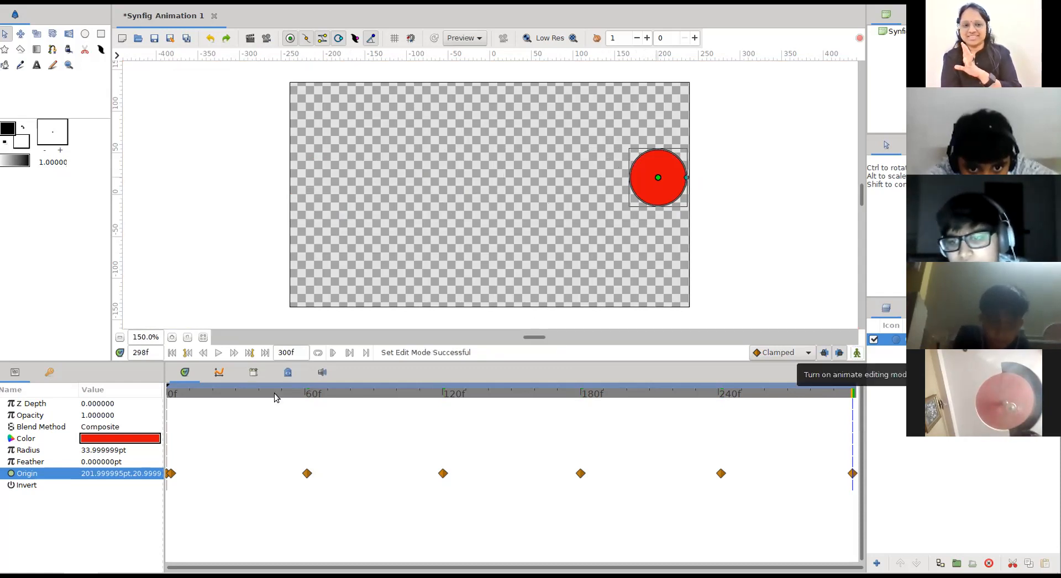
Step: Play back the red circle's animation from frame 2
click(218, 353)
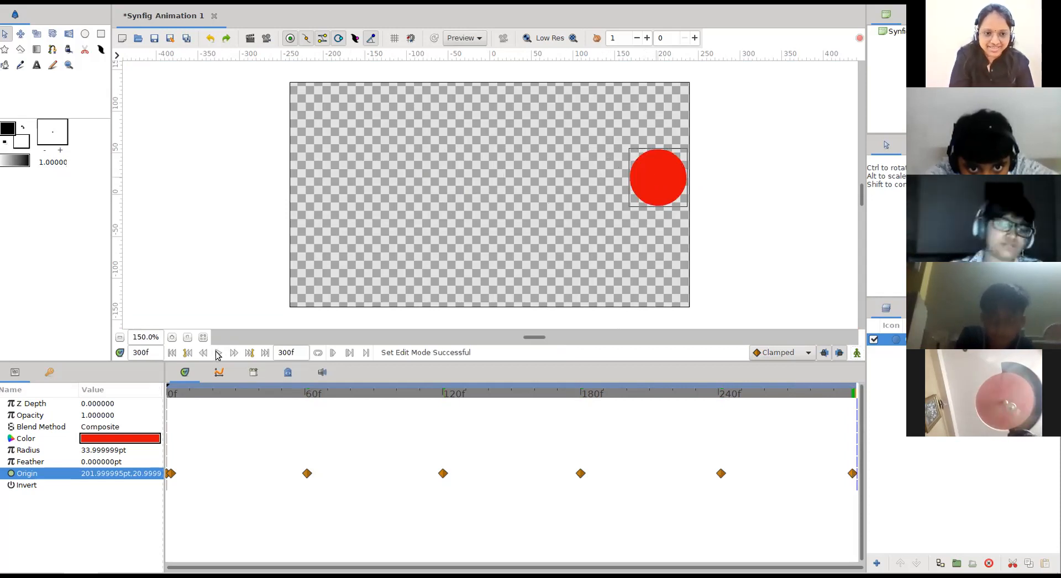
click(171, 398)
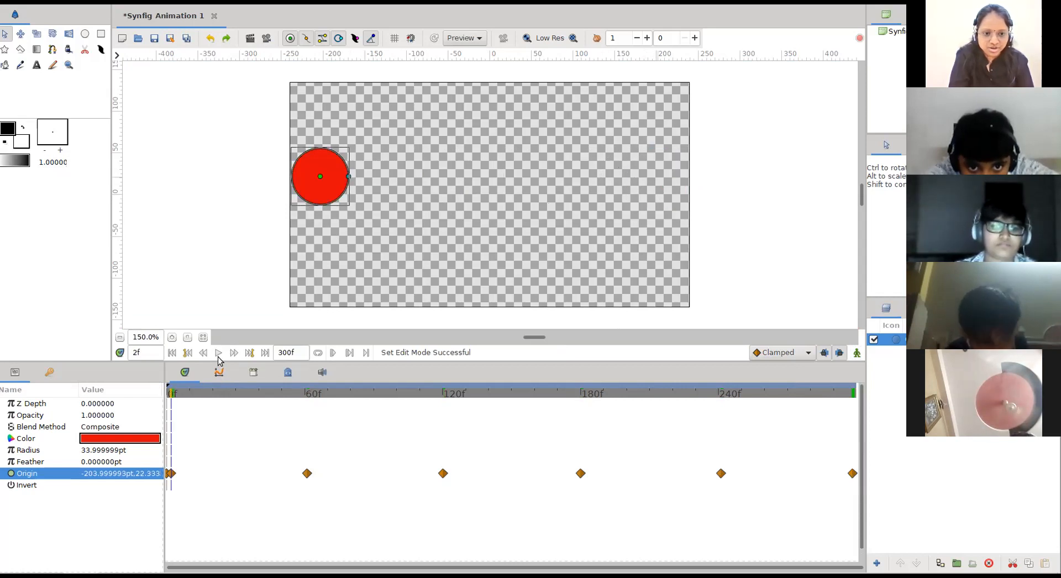
click(218, 354)
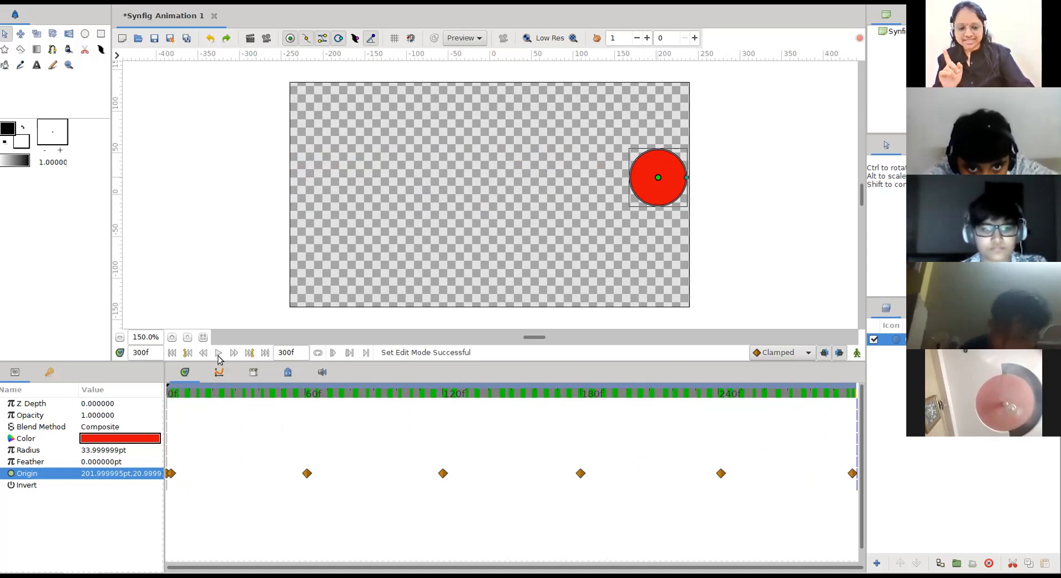
click(218, 352)
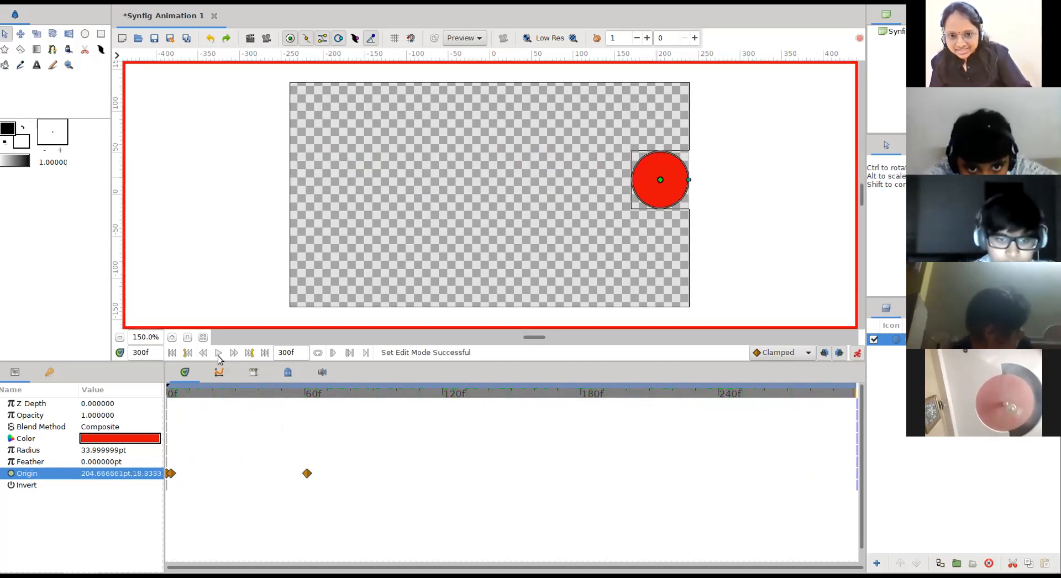
Step: Undo all of the red circle's origin keyframes and its creation, back to an empty canvas
key(ctrl+z)
key(ctrl+z)
key(ctrl+z)
key(ctrl+z)
key(ctrl+z)
key(ctrl+z)
key(ctrl+z)
key(ctrl+z)
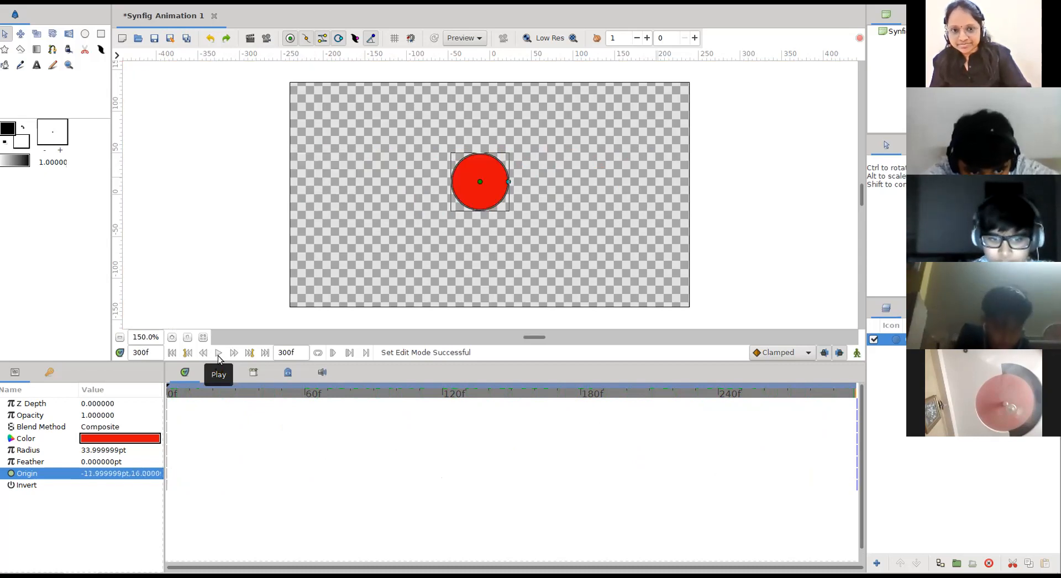
key(ctrl+z)
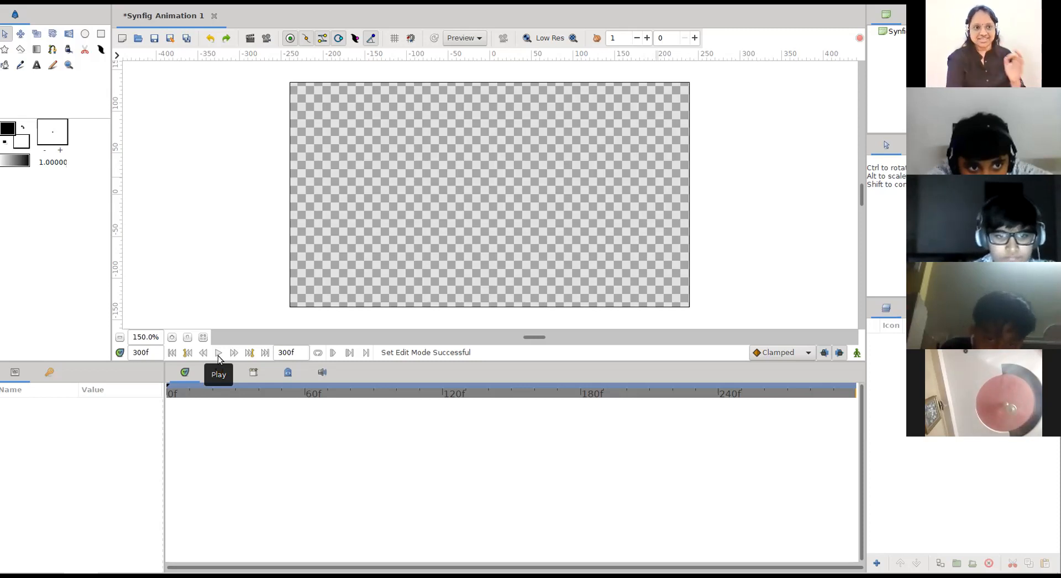
Step: Draw a circle of about 32 pt radius and move it to the canvas's top centre
click(85, 35)
drag(313, 130, 339, 150)
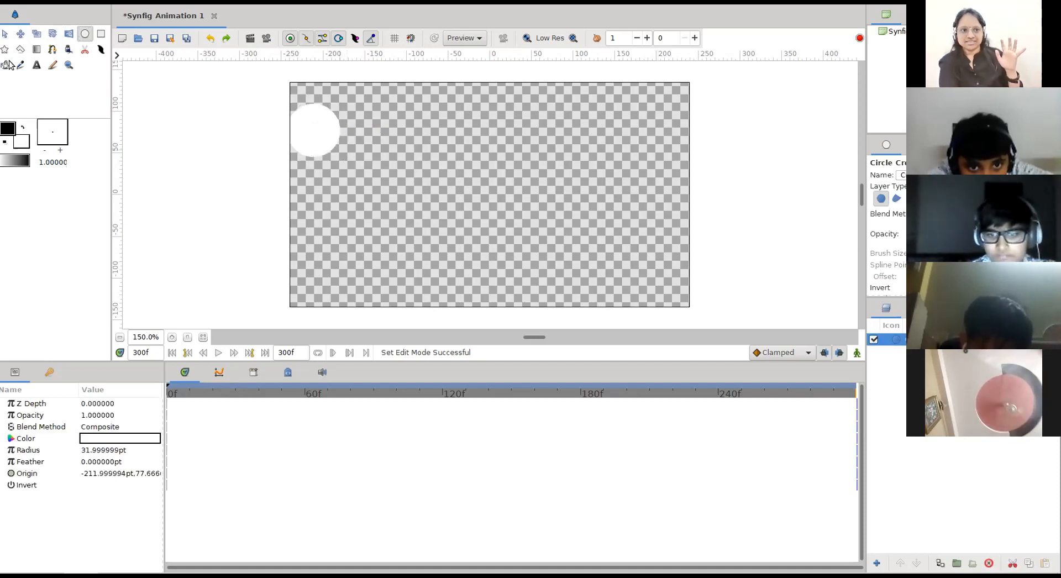
click(5, 33)
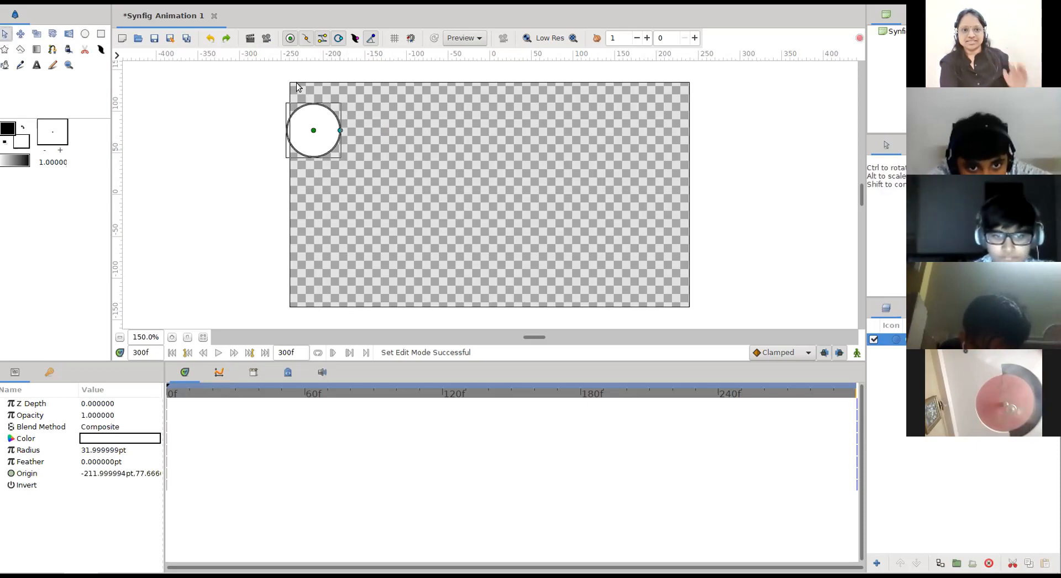
drag(313, 130, 493, 119)
click(520, 120)
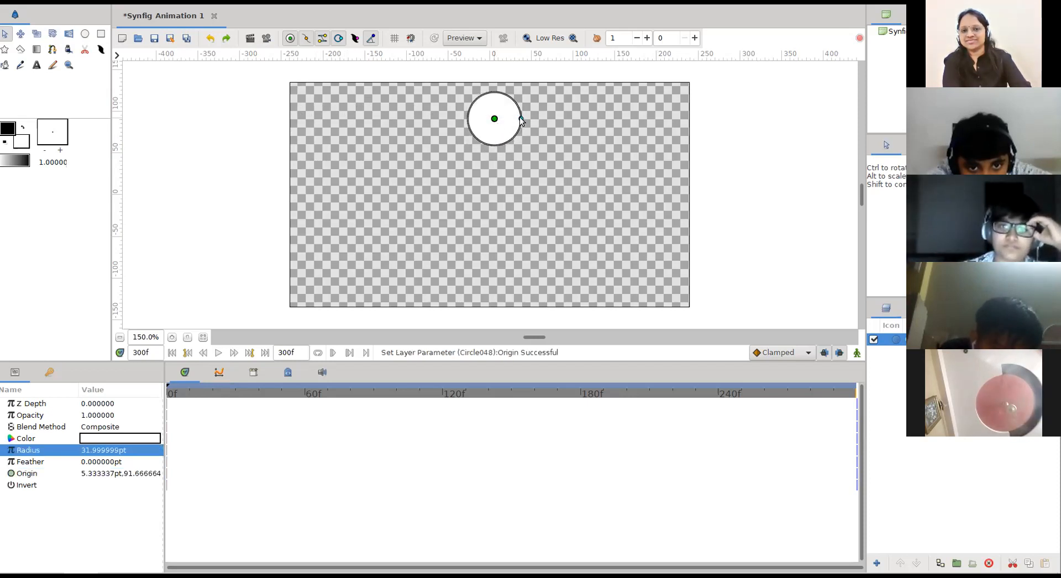
Step: Set the new circle's colour to yellow, #E7E049
double_click(93, 438)
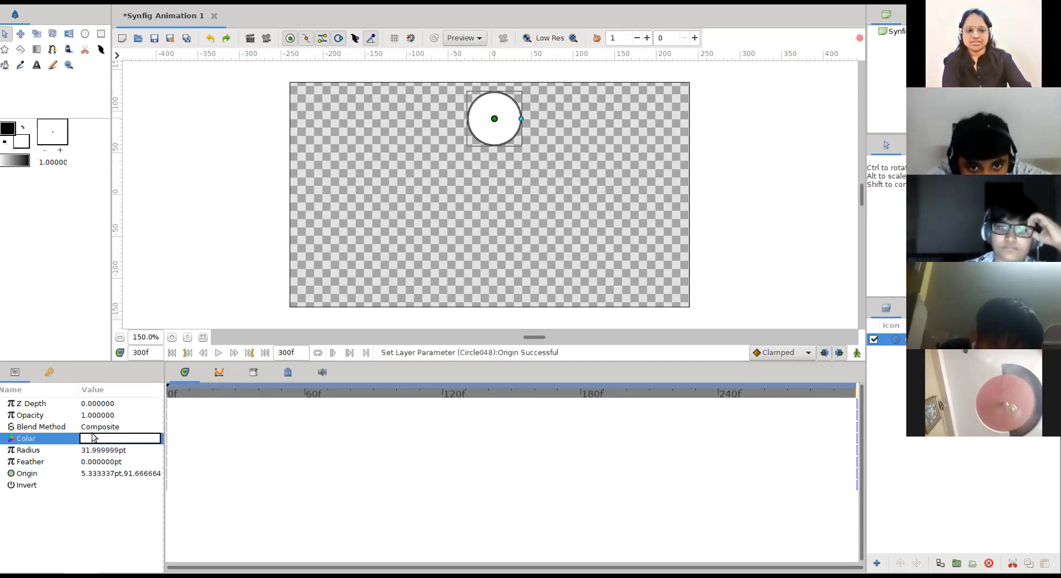
click(433, 288)
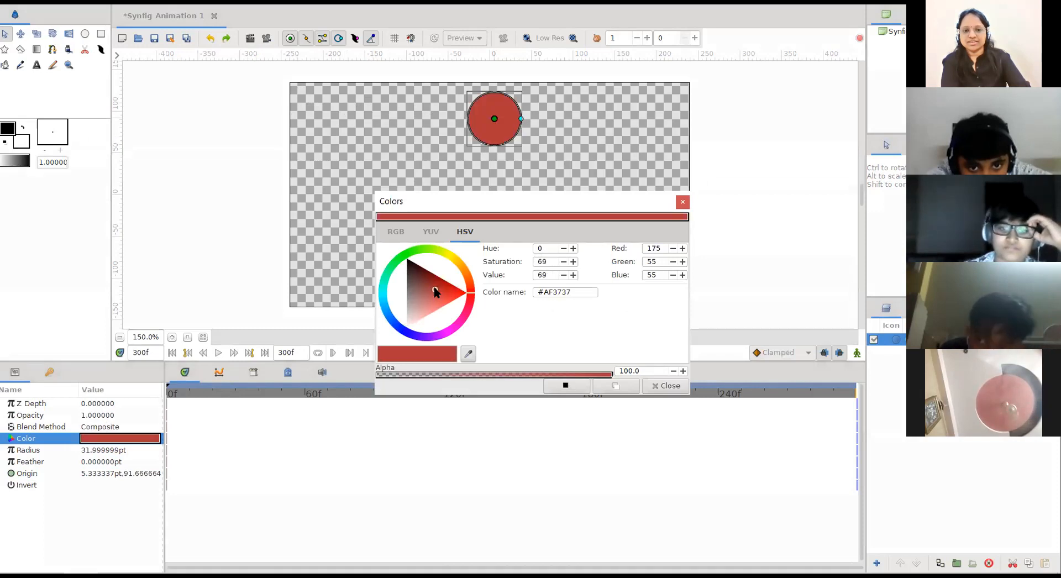
click(450, 256)
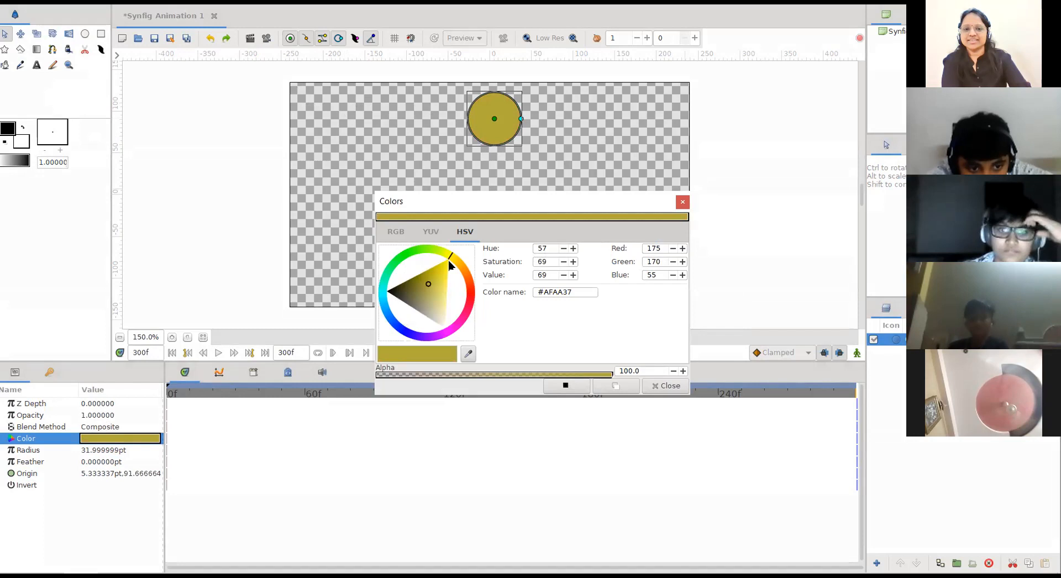
click(442, 281)
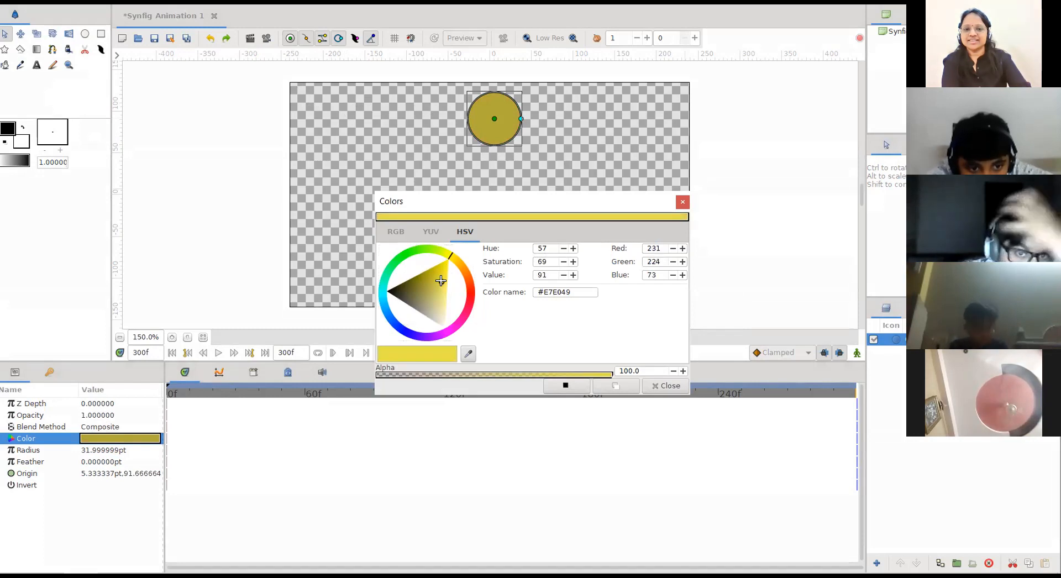
click(682, 202)
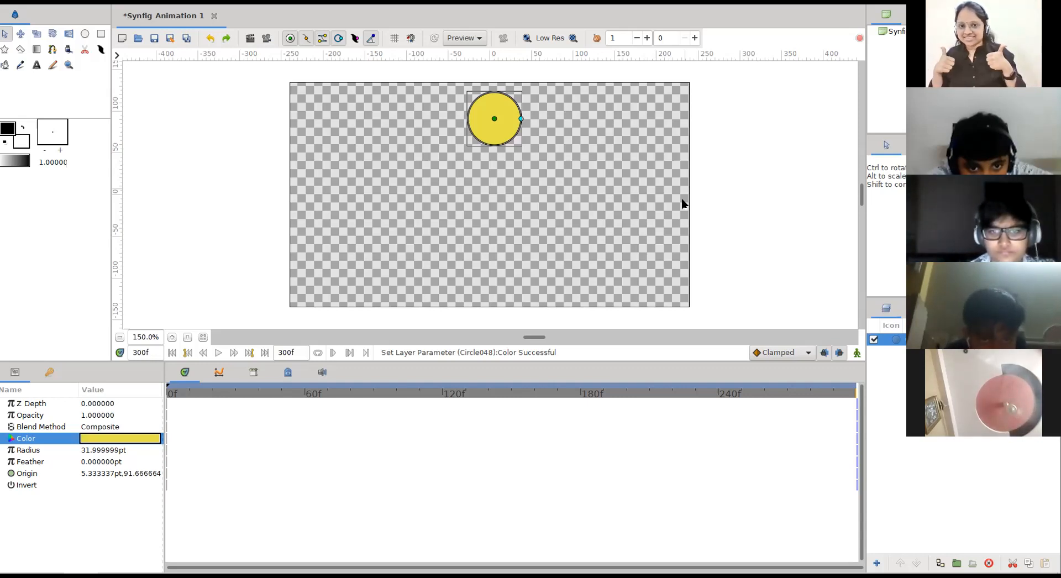
Step: Turn on animate editing mode and keyframe the yellow circle's origin at the canvas's right edge on frame 2
click(857, 354)
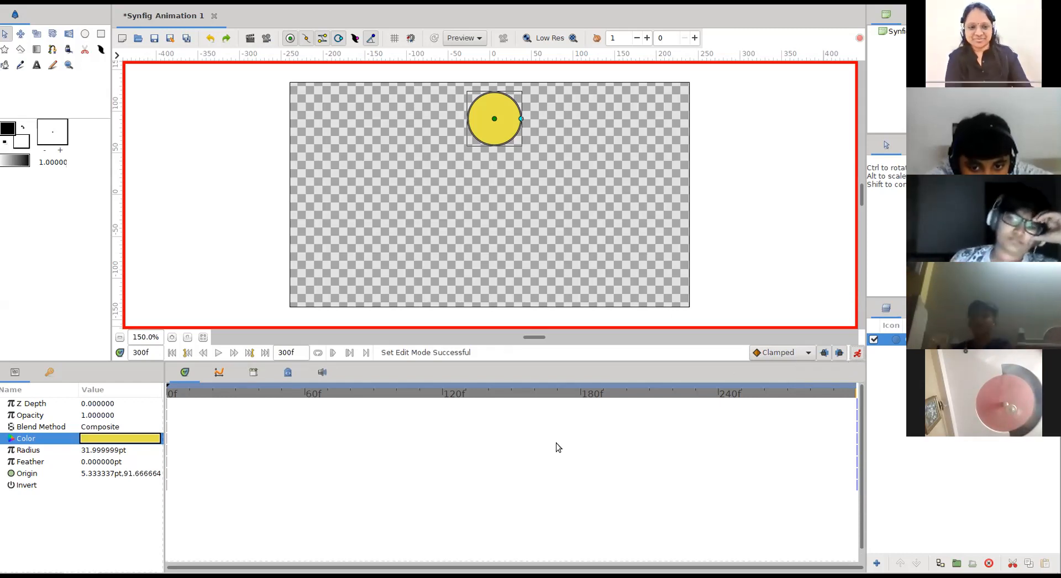
click(172, 394)
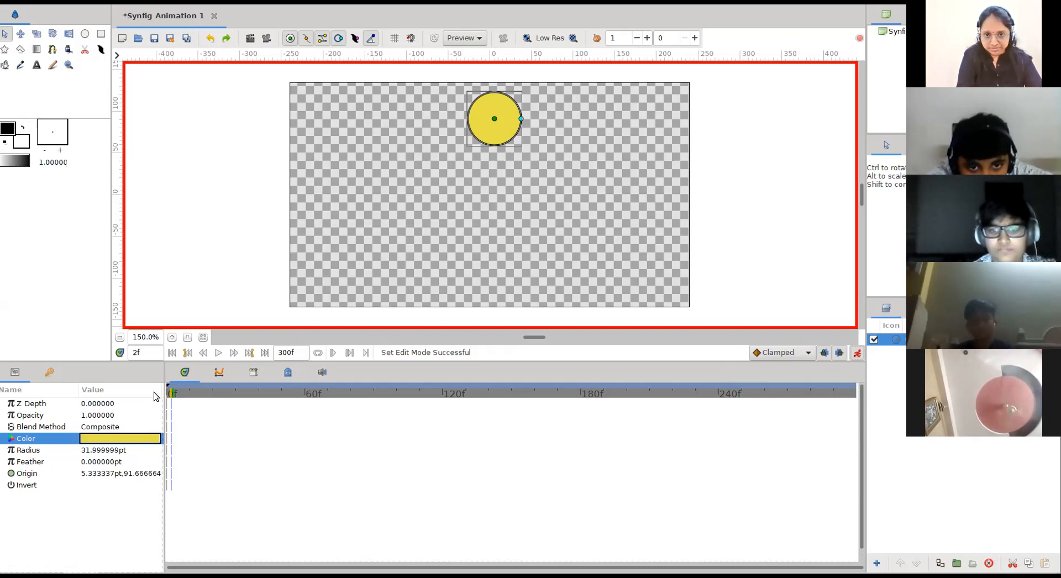
drag(494, 119, 662, 192)
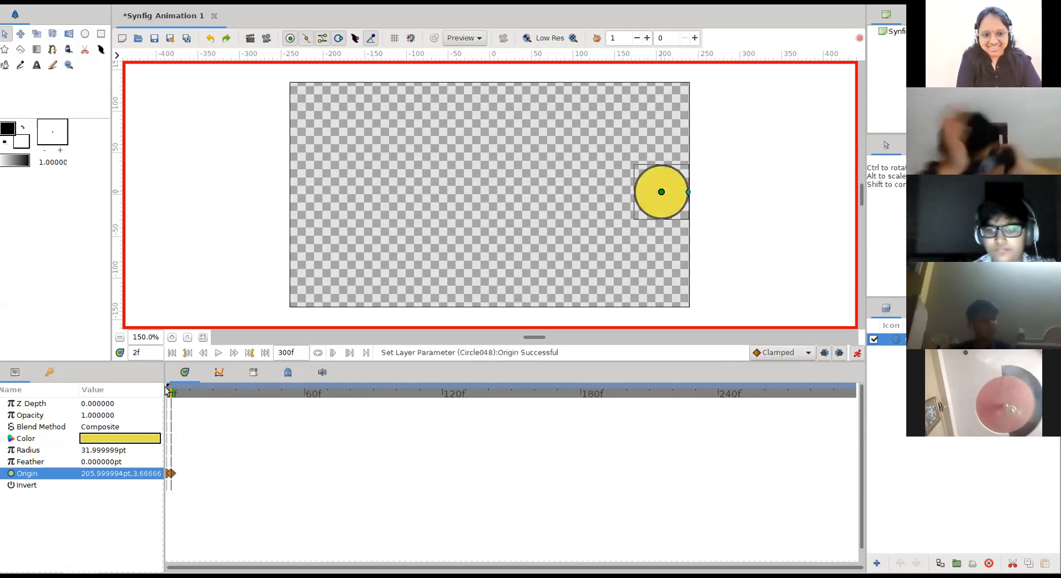
Step: Keyframe the yellow circle's origin at the canvas's bottom centre on frame 30, left edge on 61, top centre on 90 and right edge on 119
click(235, 392)
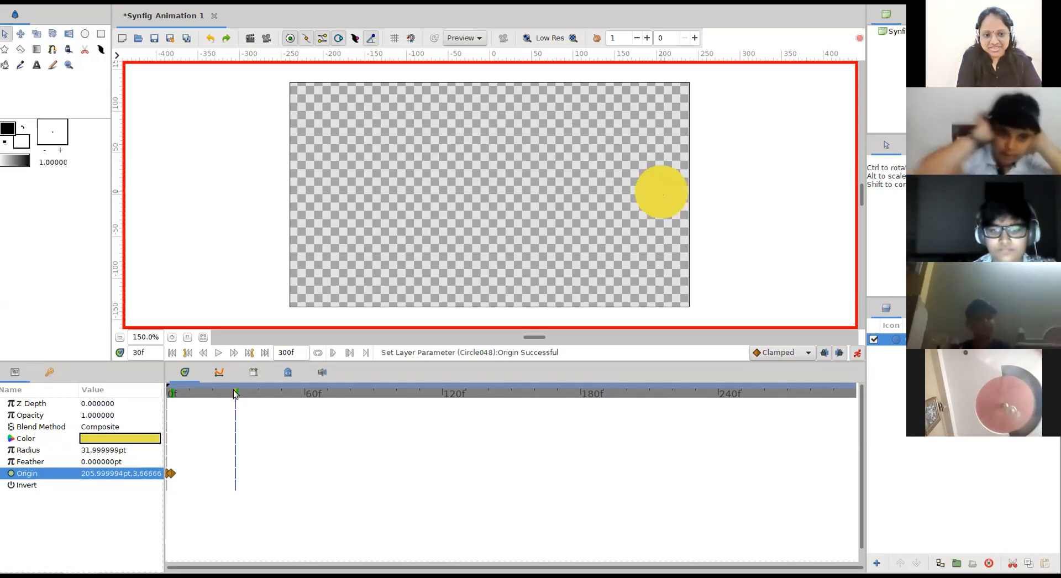
drag(662, 190, 484, 283)
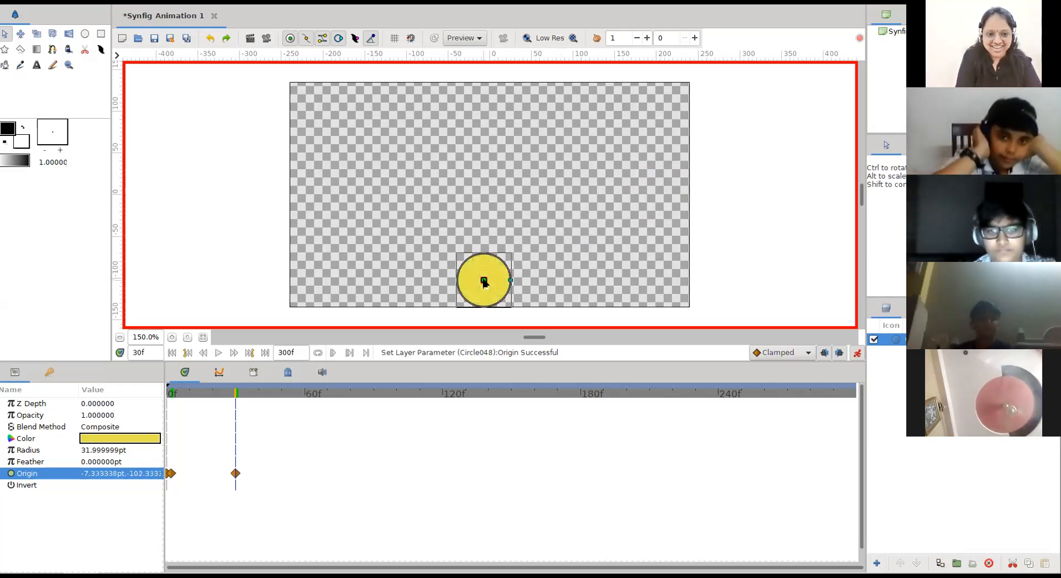
click(305, 390)
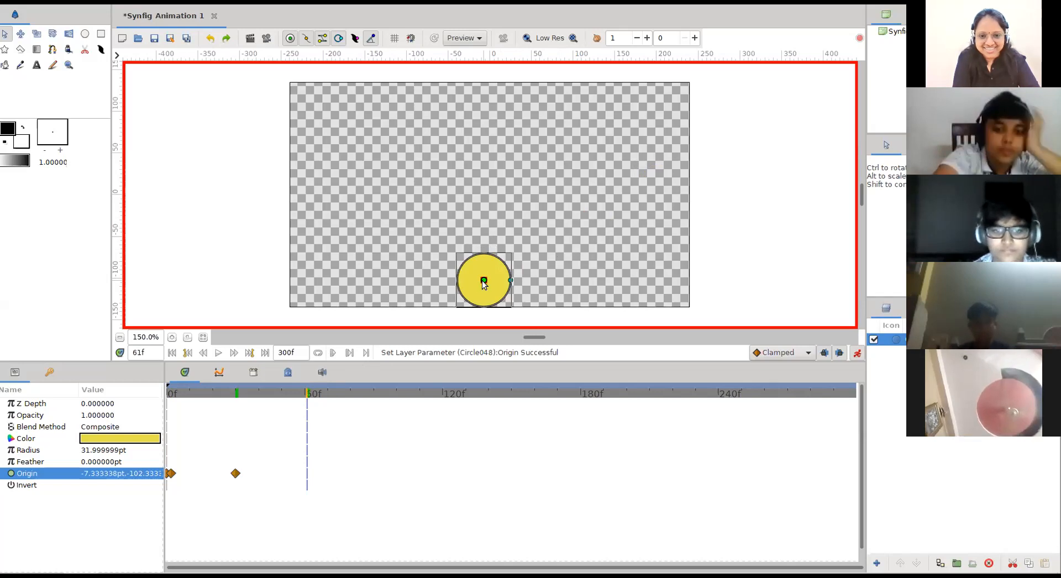
drag(483, 281, 317, 188)
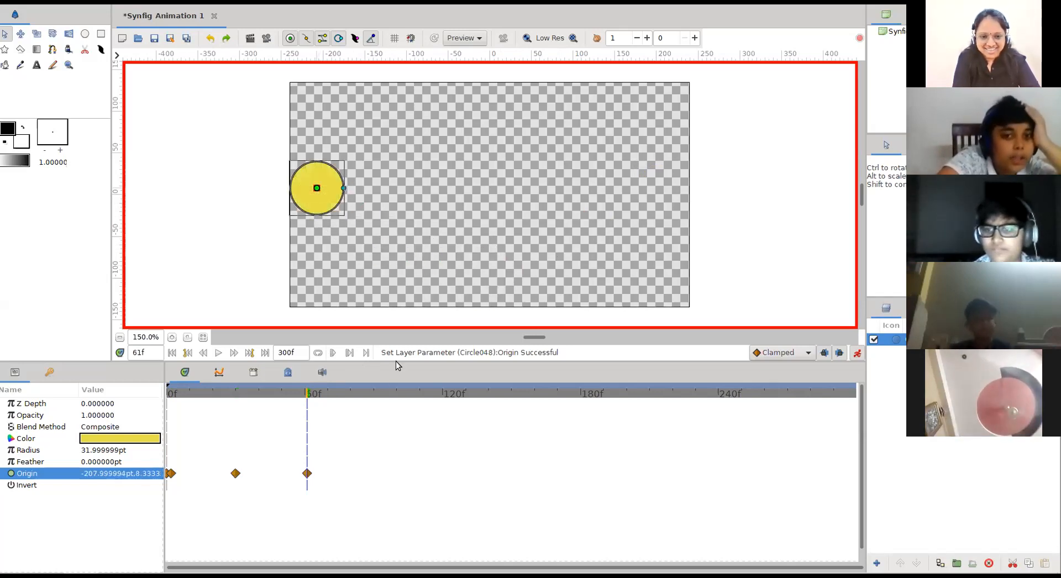
click(373, 391)
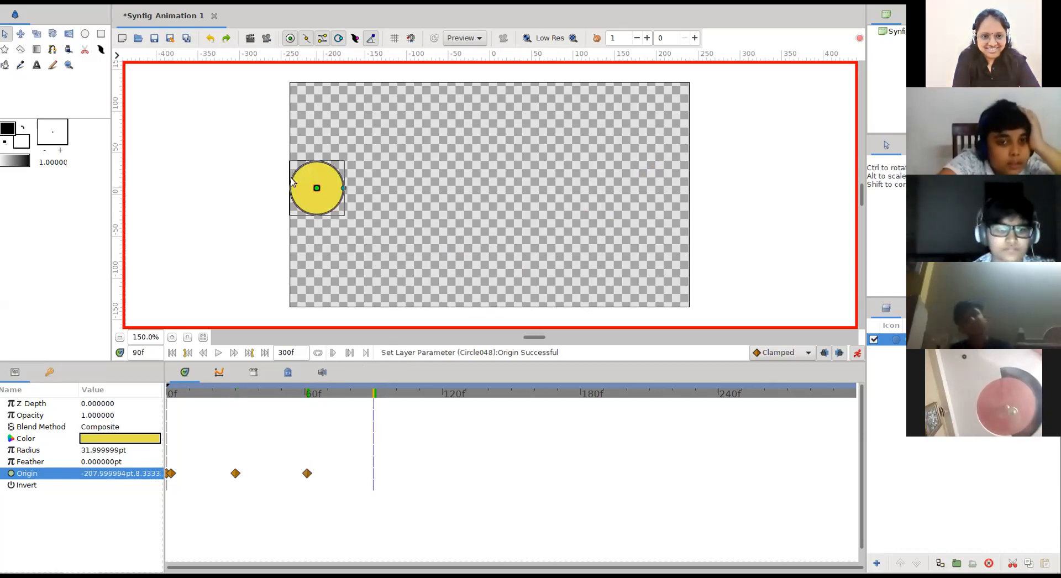
drag(343, 188, 496, 111)
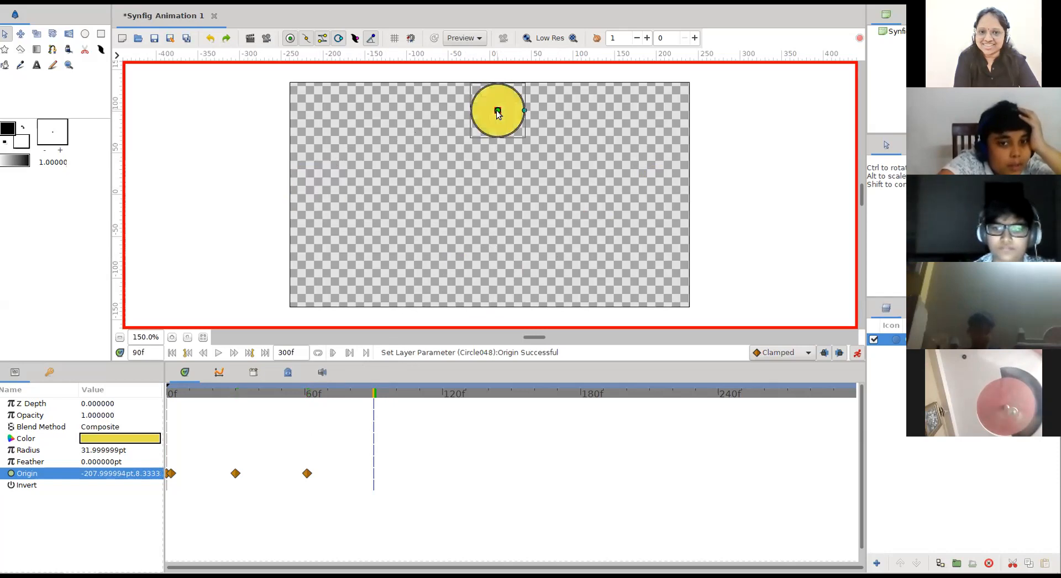
click(441, 393)
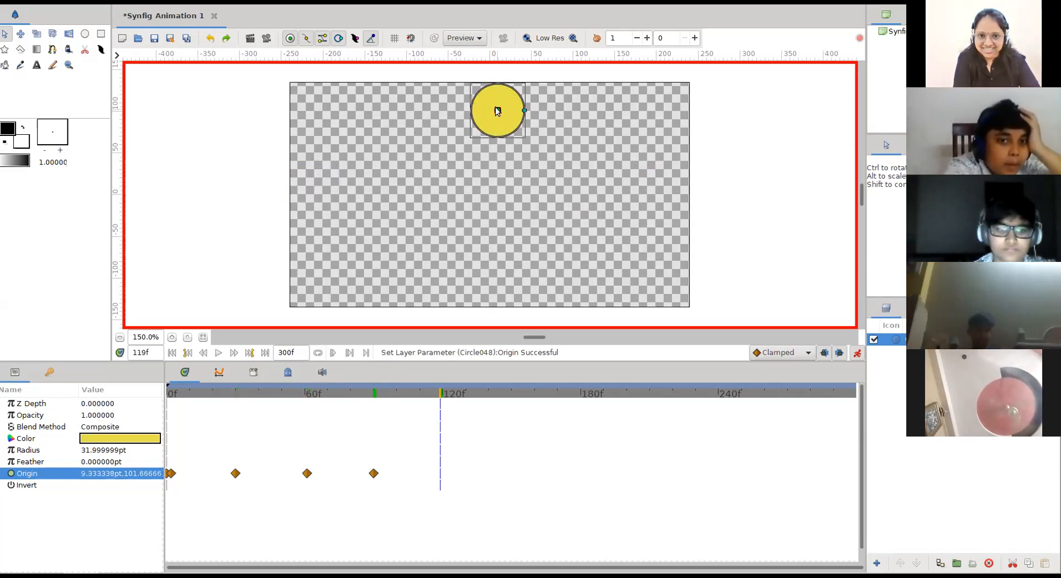
drag(497, 111, 661, 197)
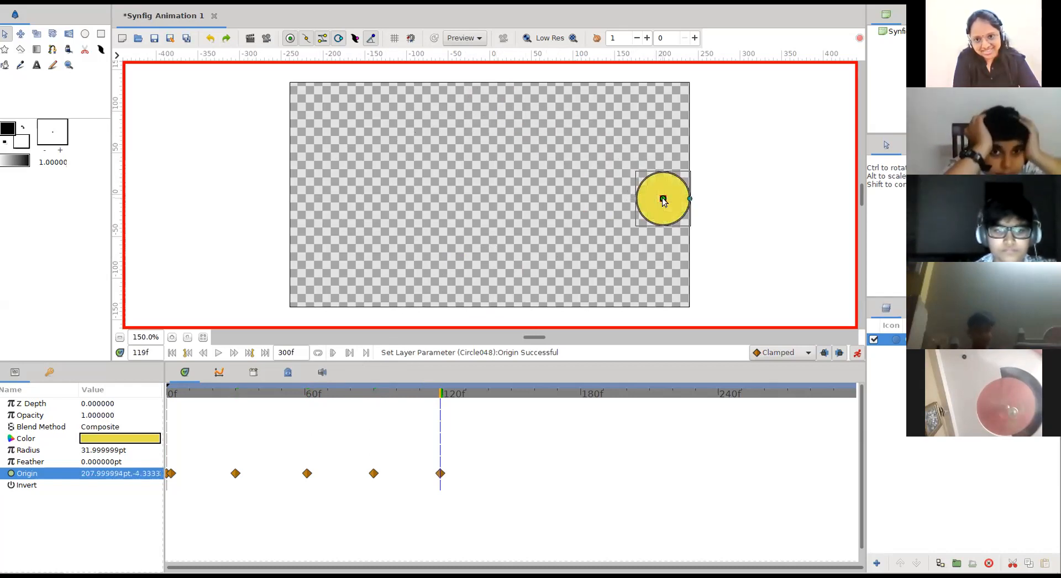
Step: Keyframe the yellow circle's origin at the canvas's bottom centre on frame 150, left edge on frame 180 and top centre on frame 211
click(510, 391)
drag(663, 200, 487, 279)
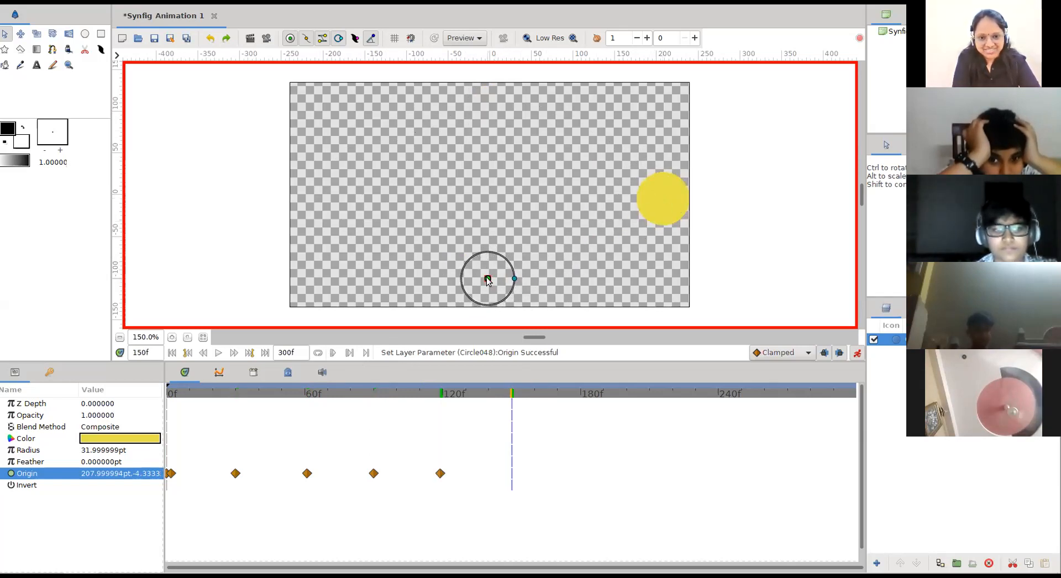
click(581, 394)
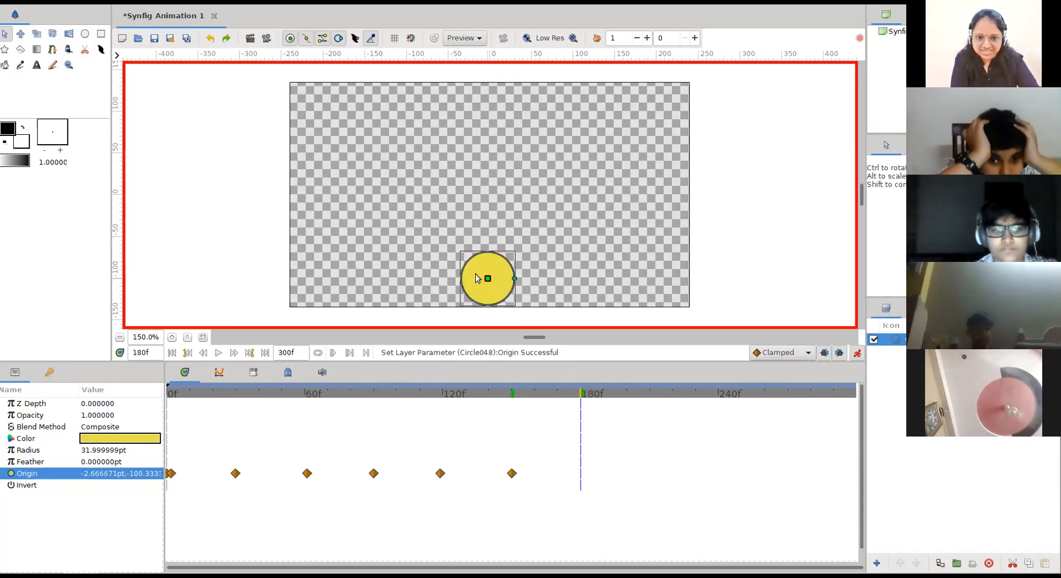
drag(485, 276, 316, 183)
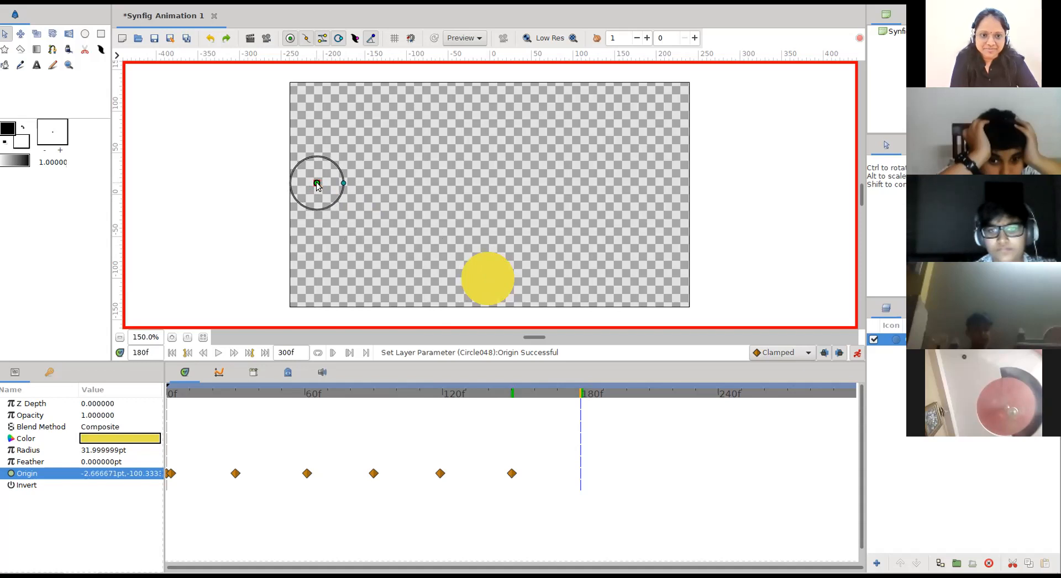
click(651, 393)
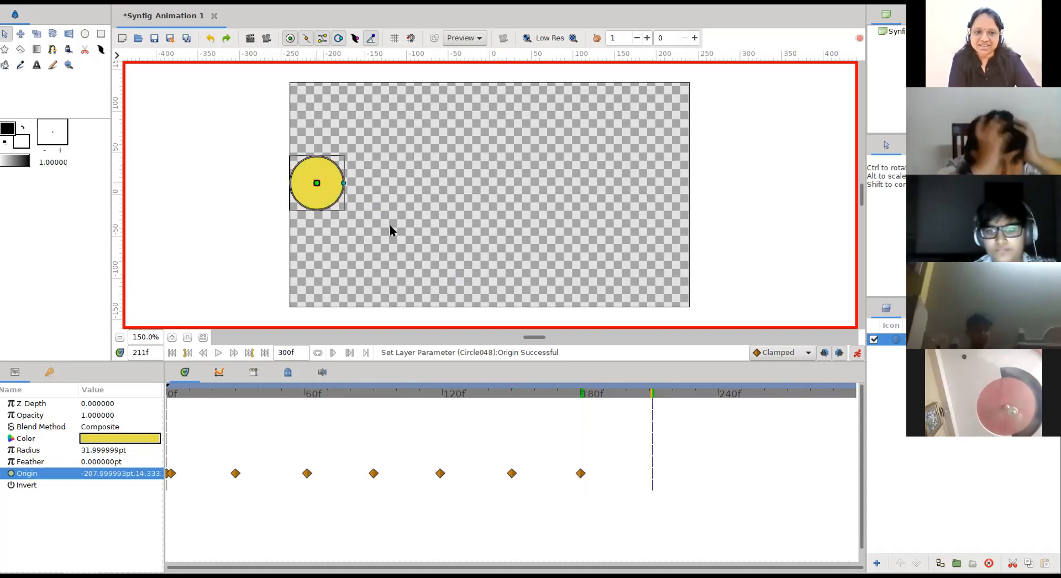
drag(318, 184, 506, 112)
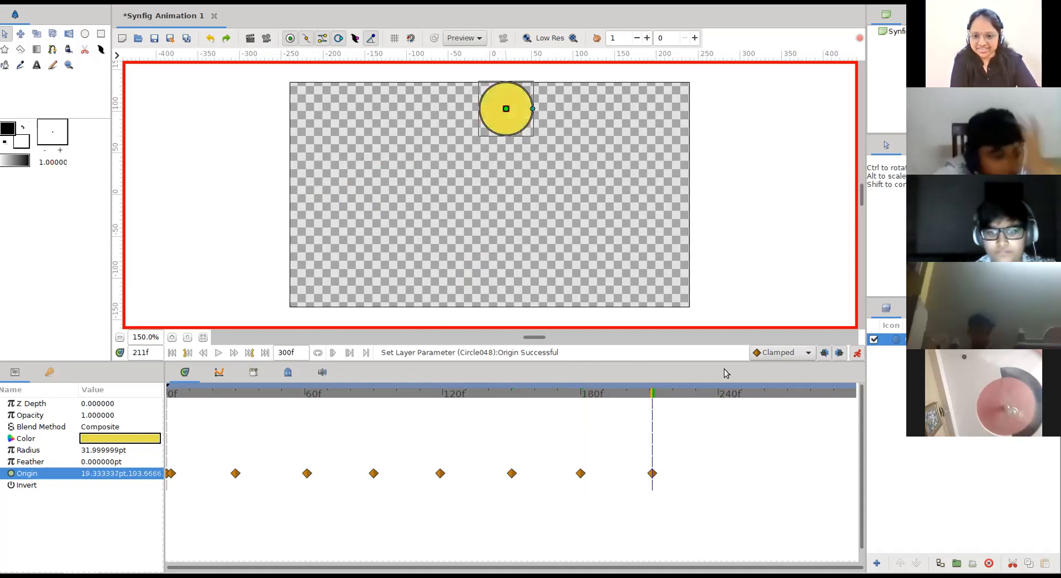
Step: Keyframe the yellow circle's origin at the canvas's right edge on frame 240, bottom centre near frame 270 and left edge on 298, ending animate mode
click(719, 392)
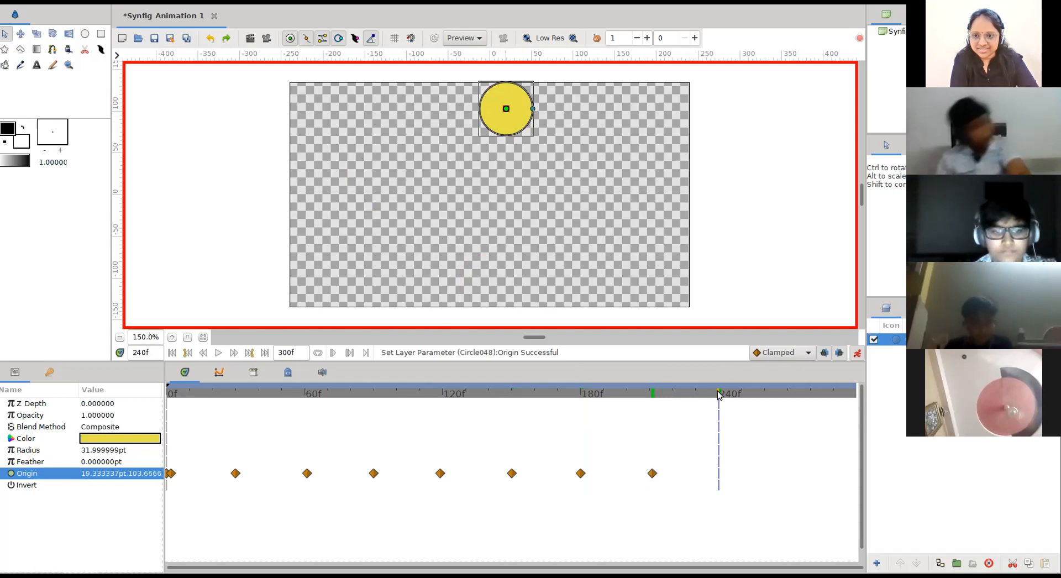
drag(506, 108, 661, 191)
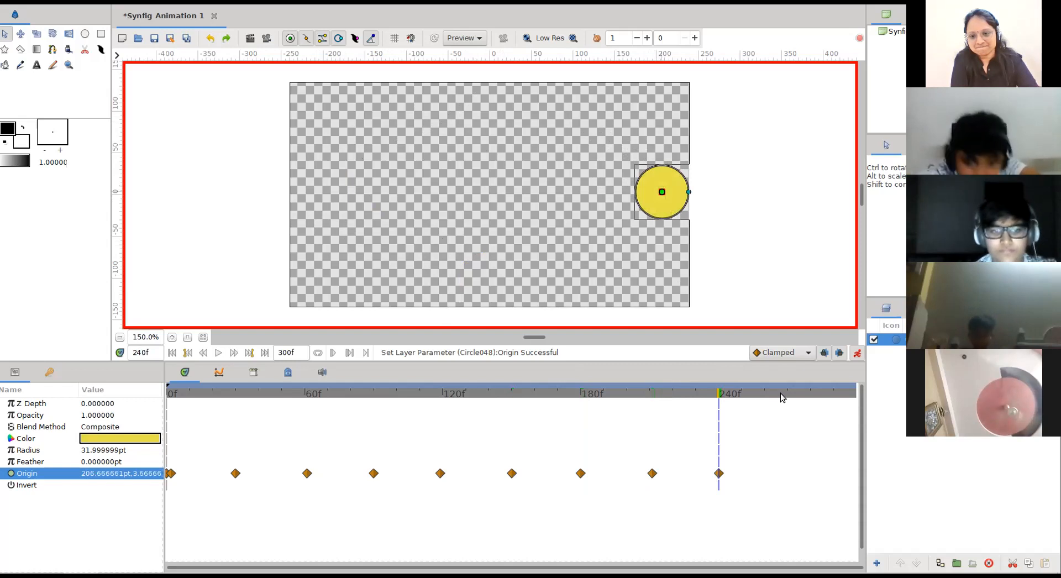
click(788, 393)
drag(663, 190, 485, 280)
click(852, 391)
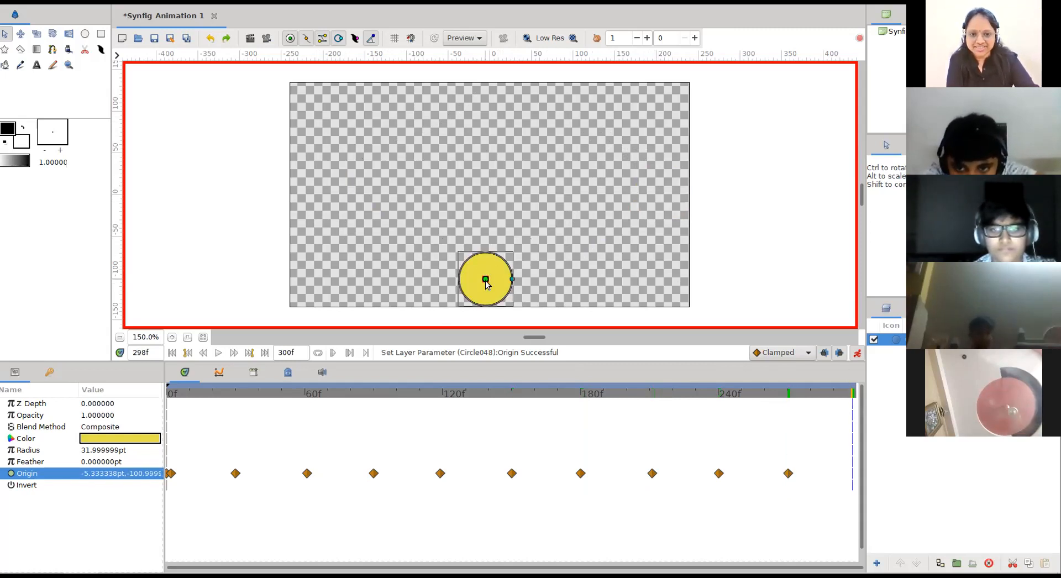
drag(486, 280, 319, 186)
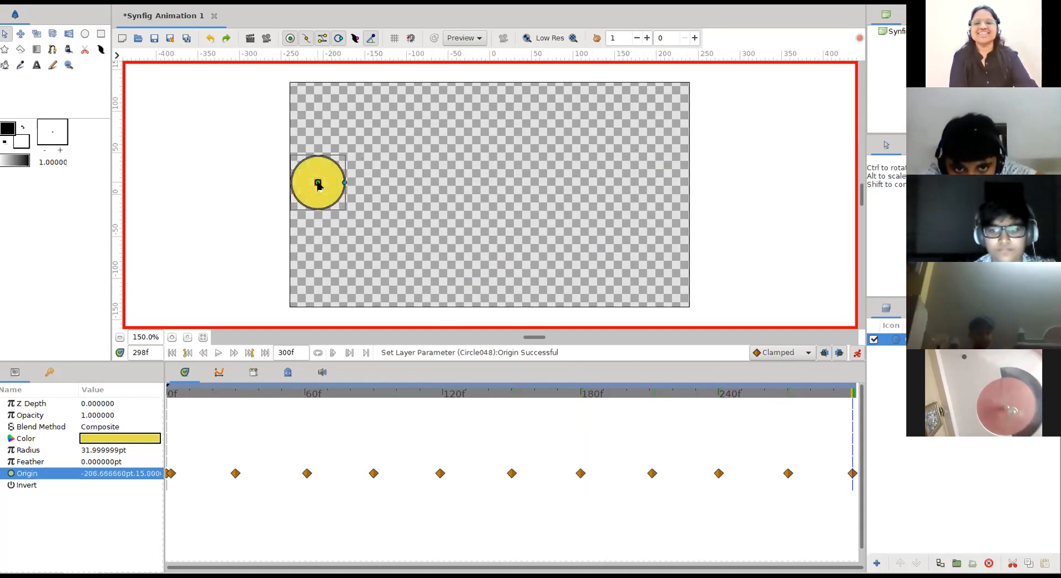
click(857, 354)
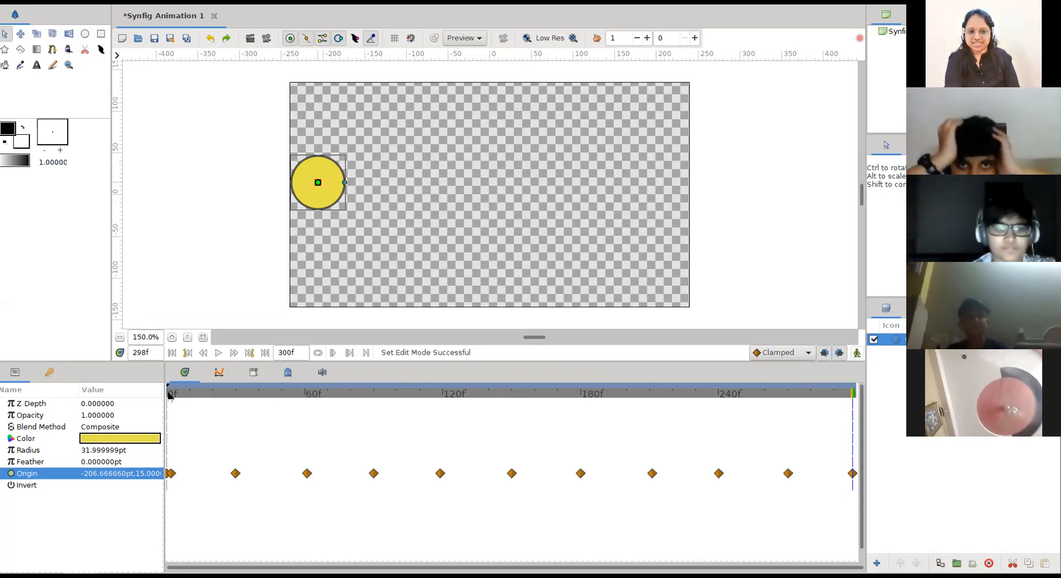
Step: Return to frame 2, generate a preview of the yellow circle's animation with begin and end times enabled, and maximize the preview
click(173, 393)
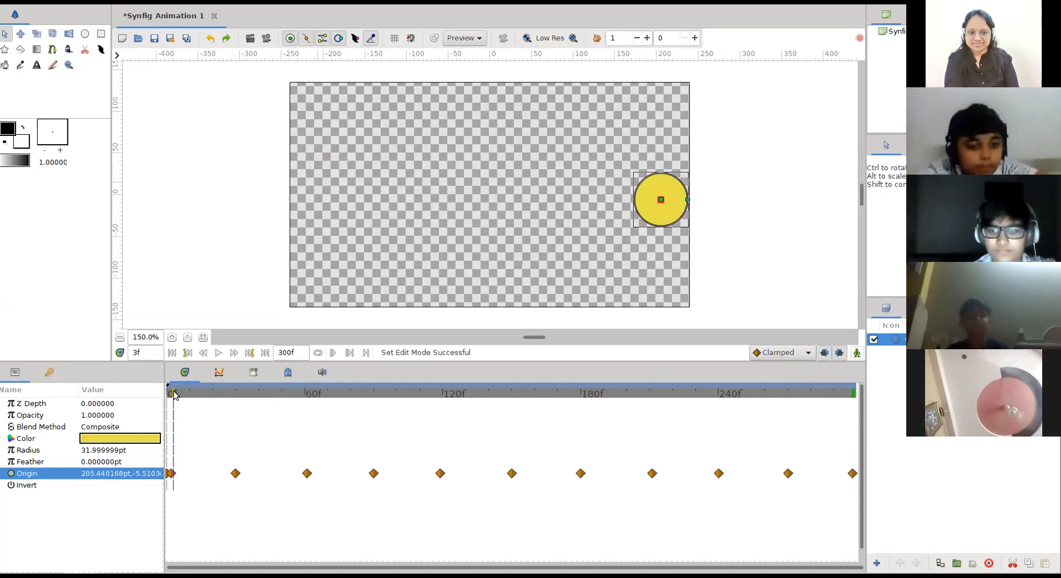
click(172, 393)
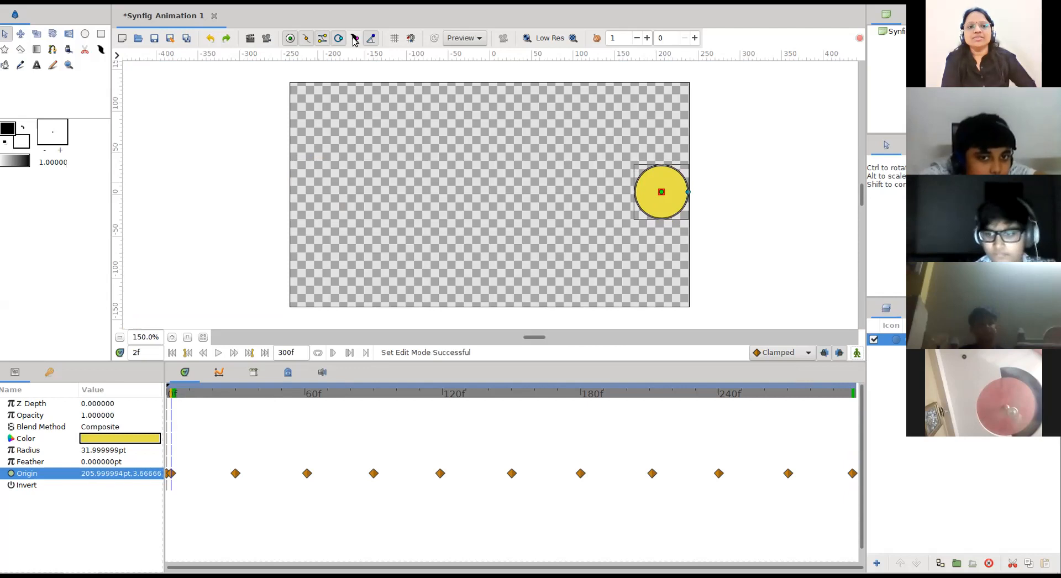
click(265, 38)
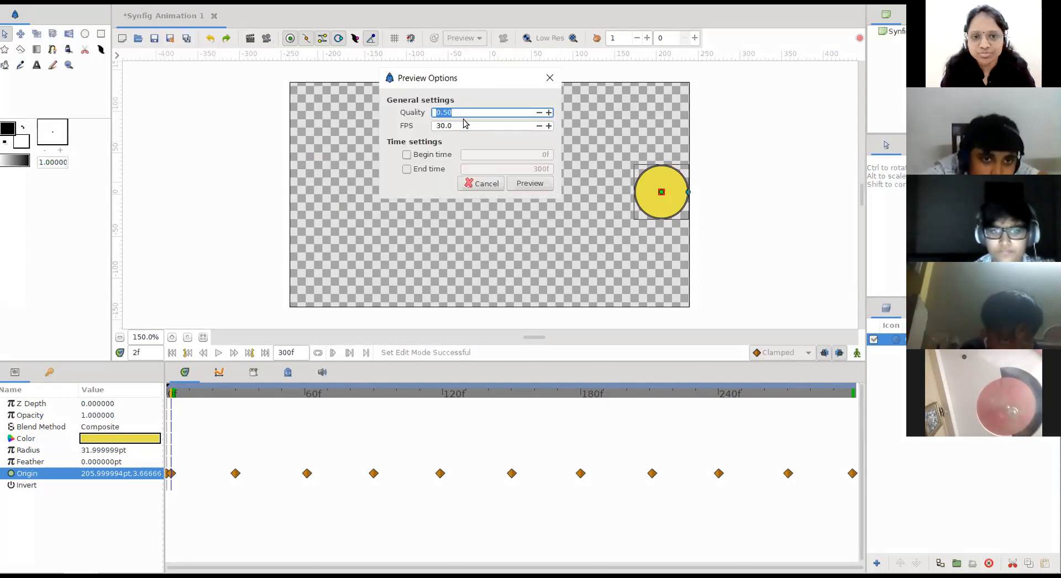
click(468, 124)
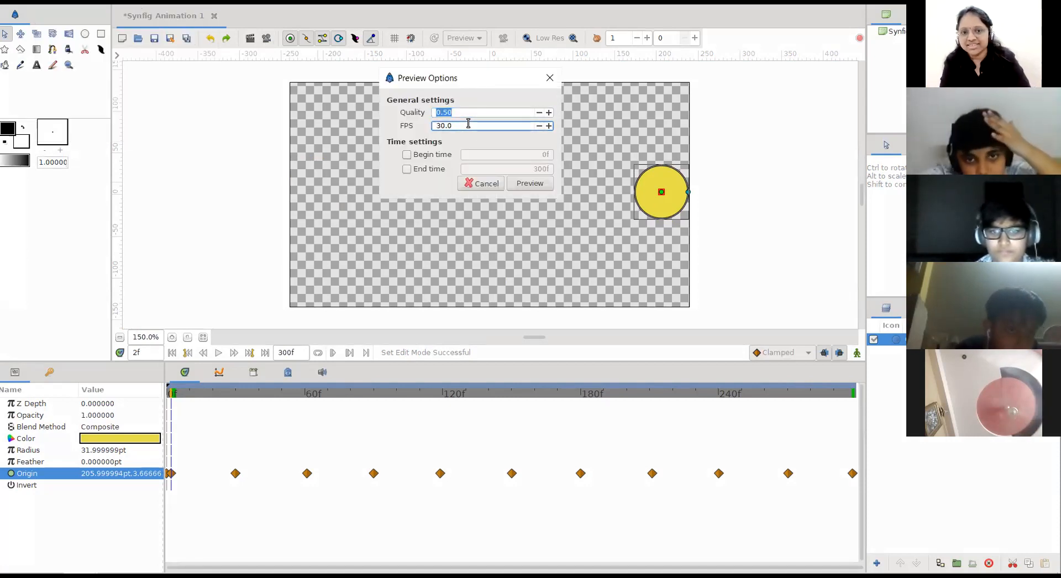
click(405, 155)
click(406, 169)
click(533, 183)
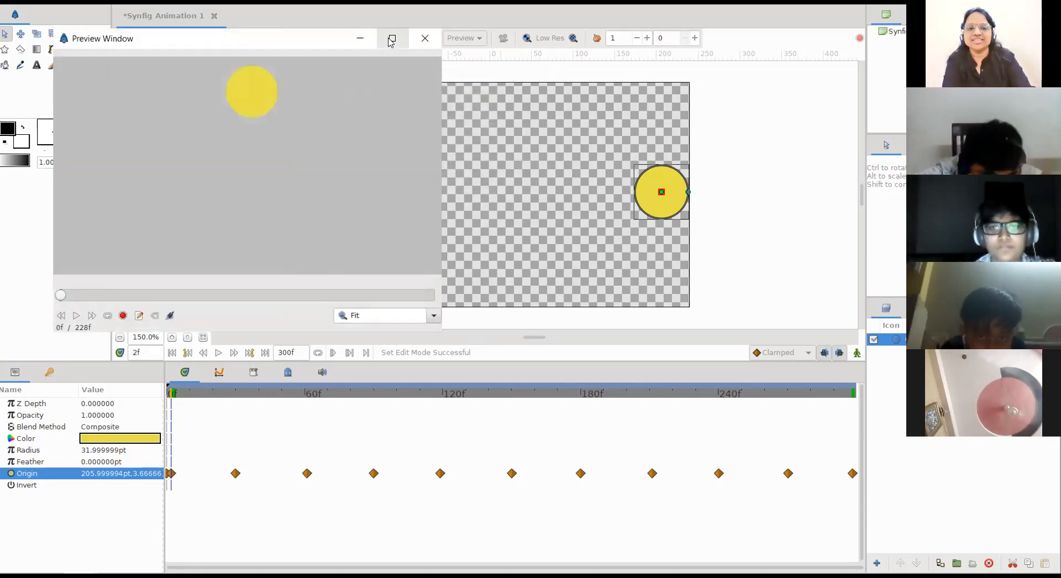
click(387, 40)
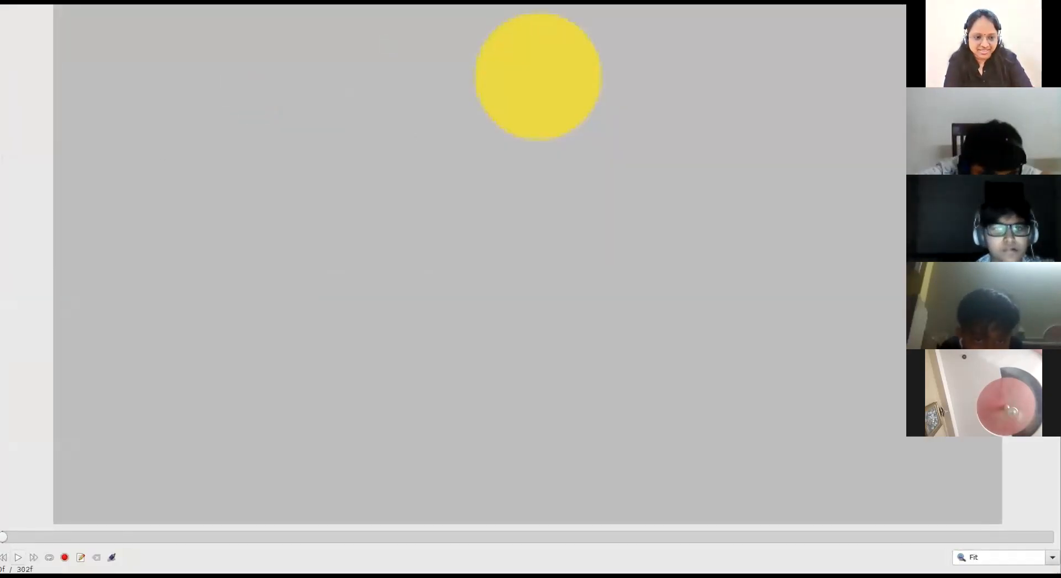
Step: Play the yellow circle's preview three times and close it
click(18, 557)
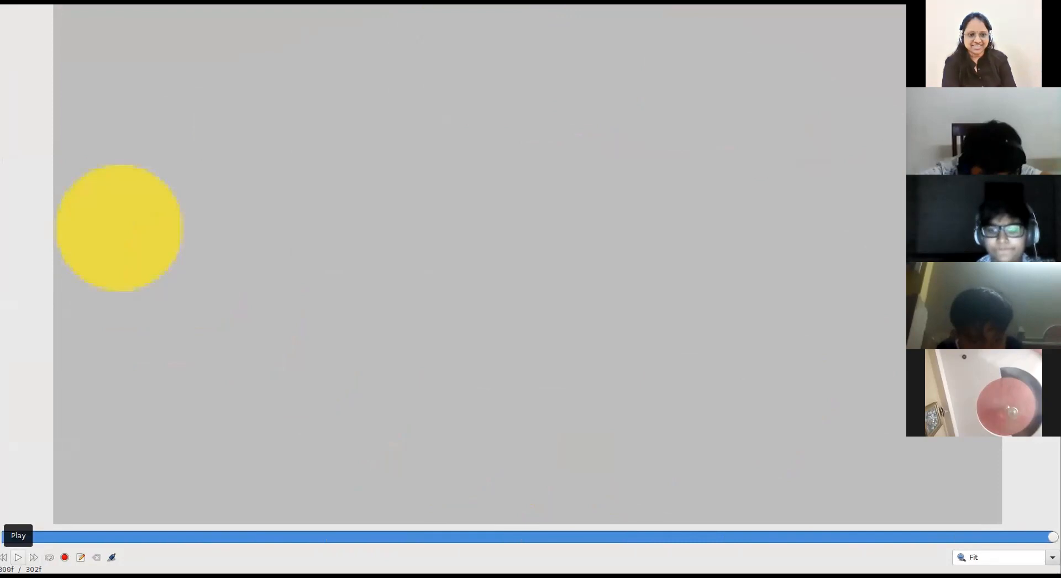
click(18, 557)
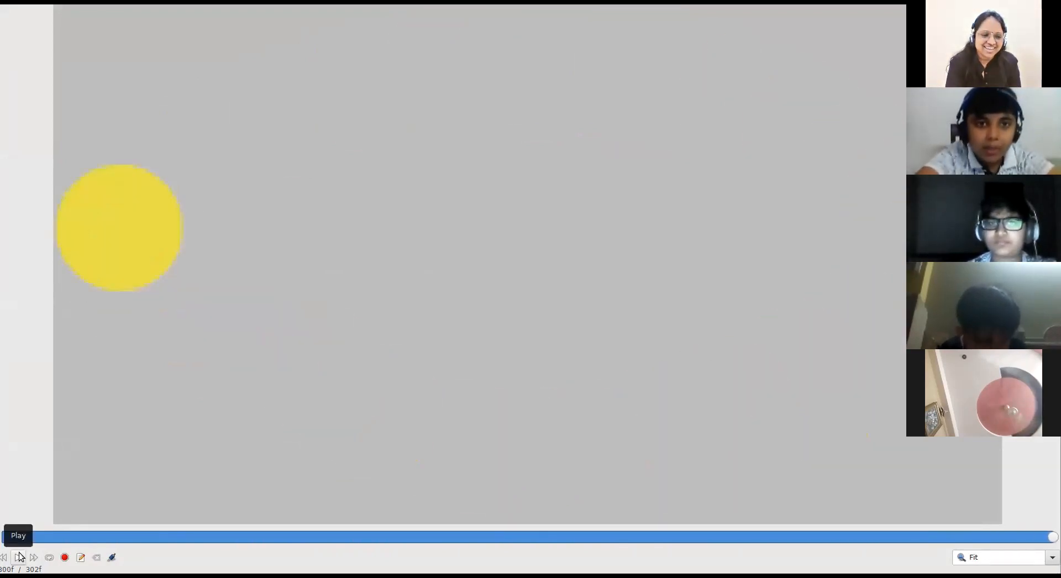
click(20, 556)
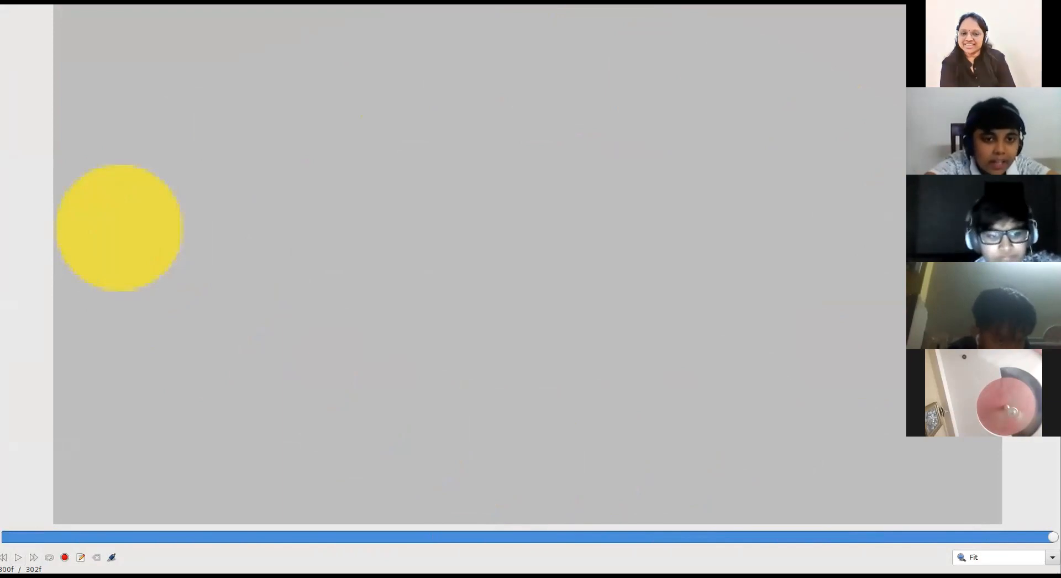
key(Escape)
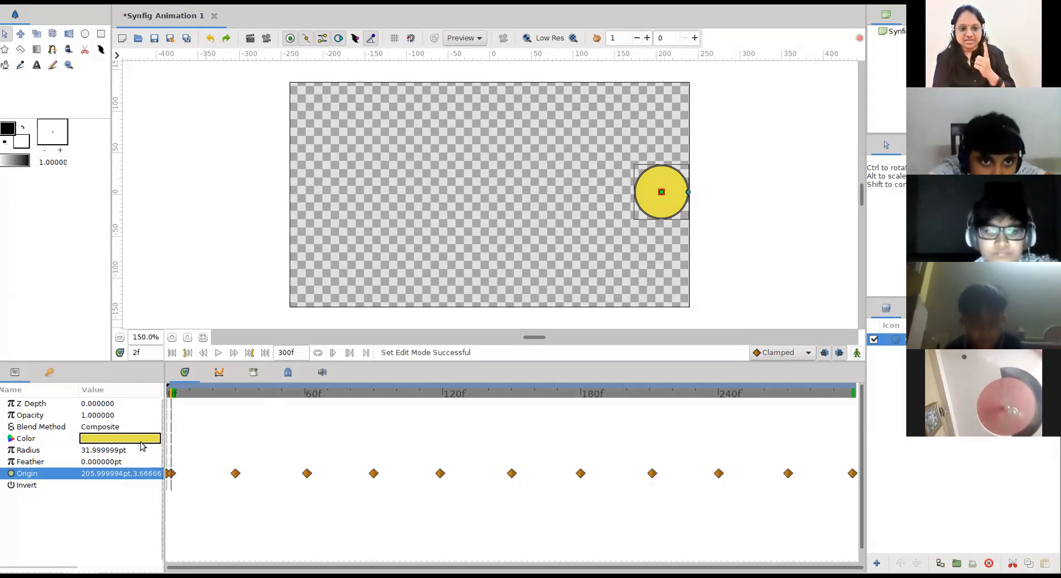
Step: Change the animated circle's colour from yellow to red, #E75149
double_click(120, 438)
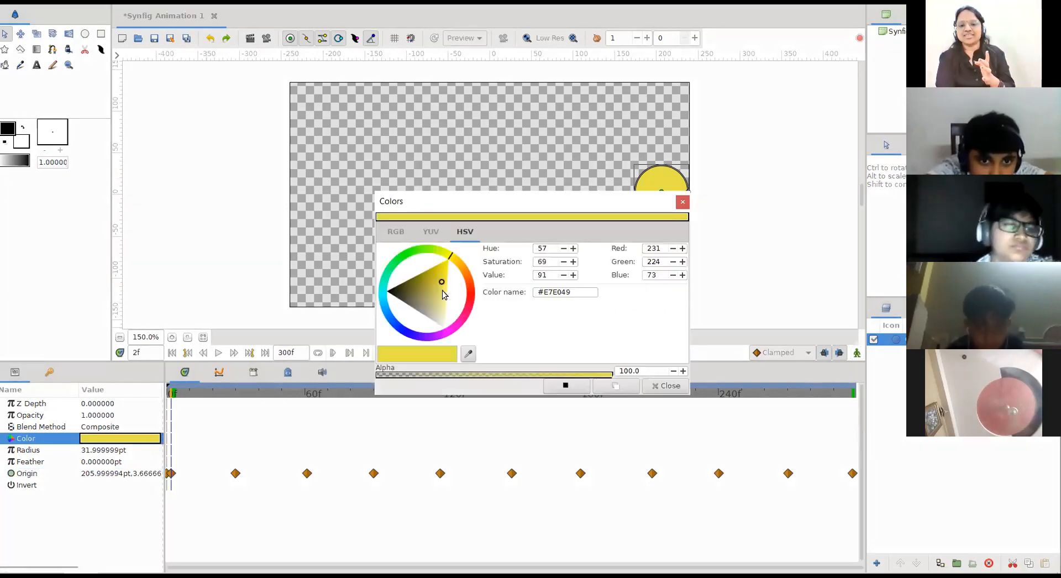
click(471, 290)
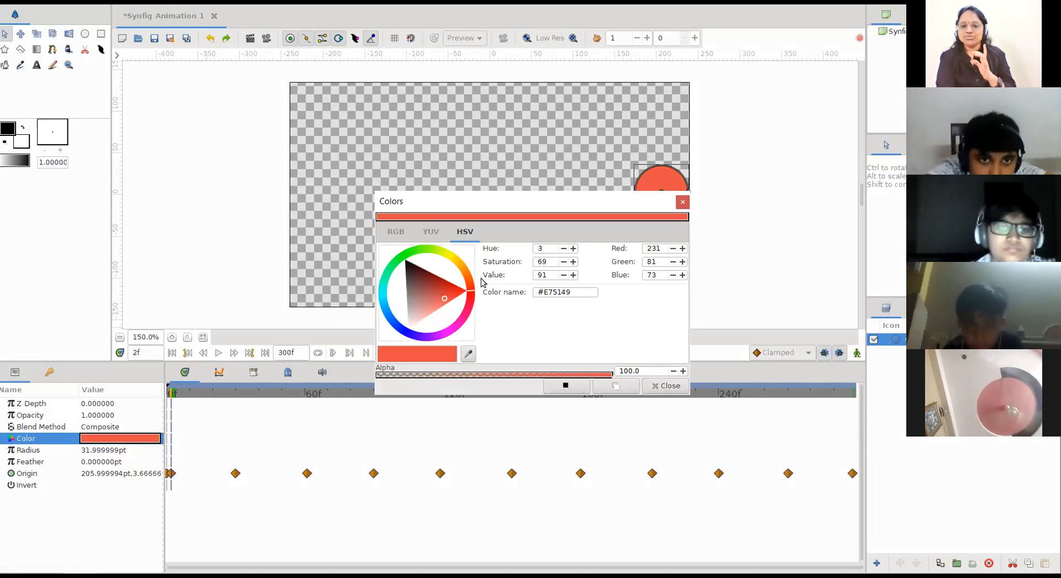
click(683, 202)
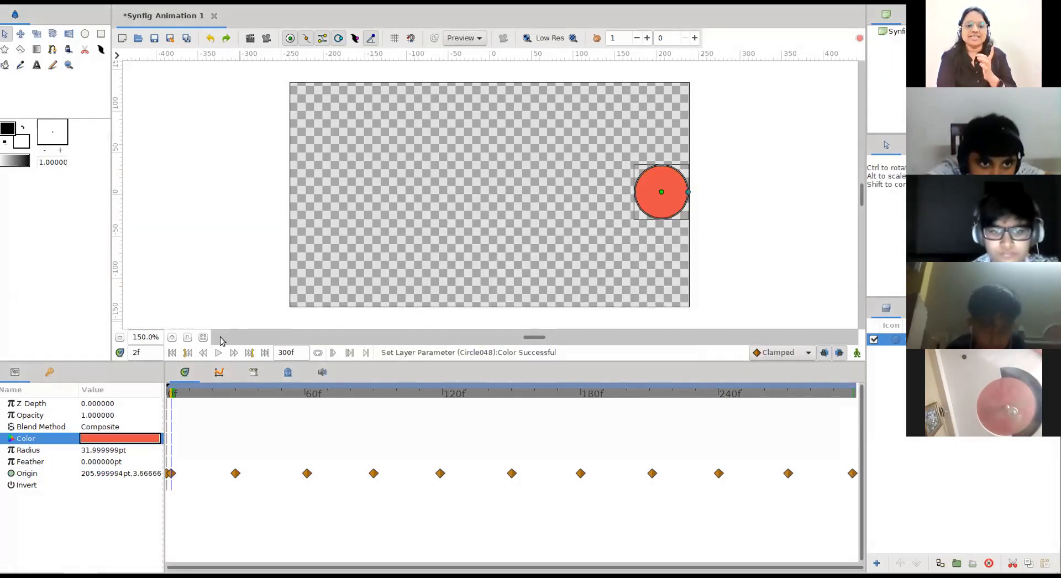
Step: Play the recoloured circle's animation repeatedly on the canvas to check its movement
click(218, 352)
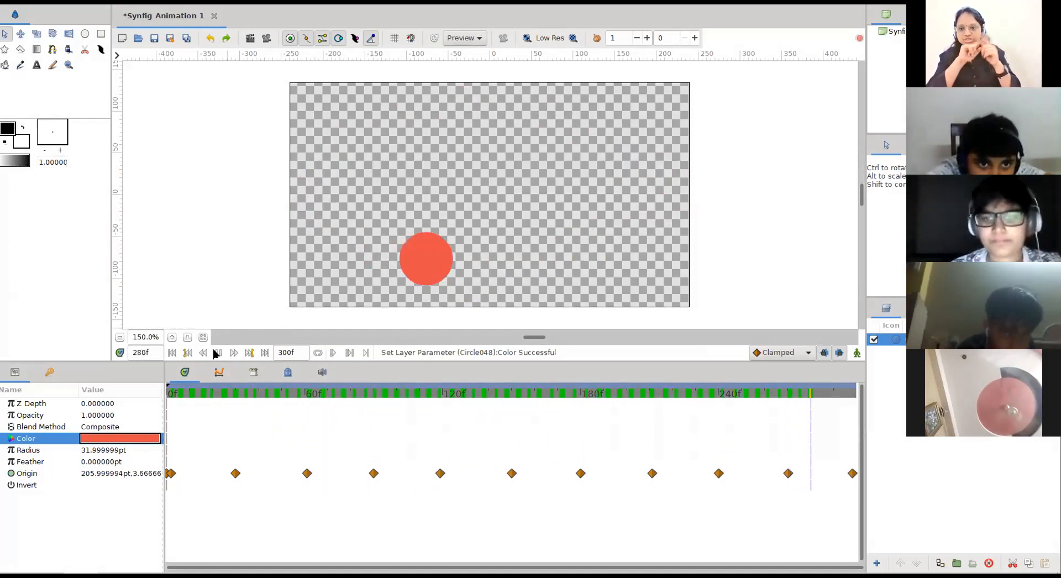
click(216, 352)
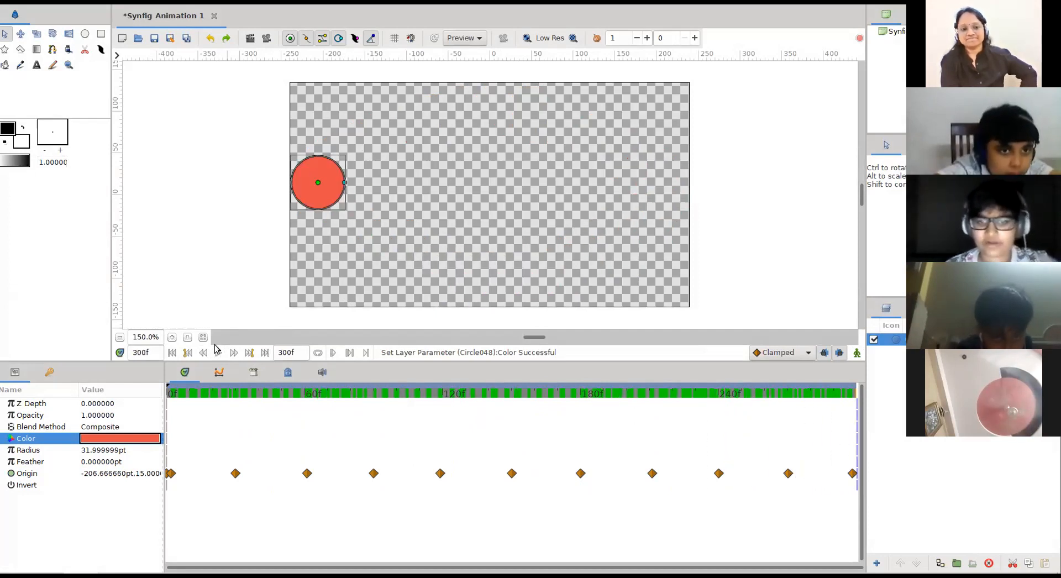
click(217, 352)
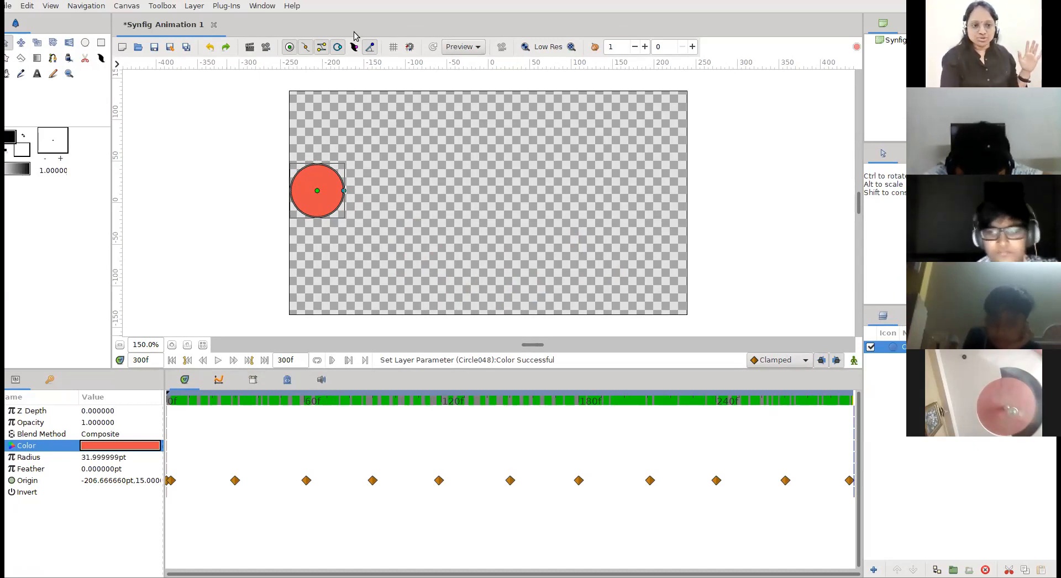
click(218, 360)
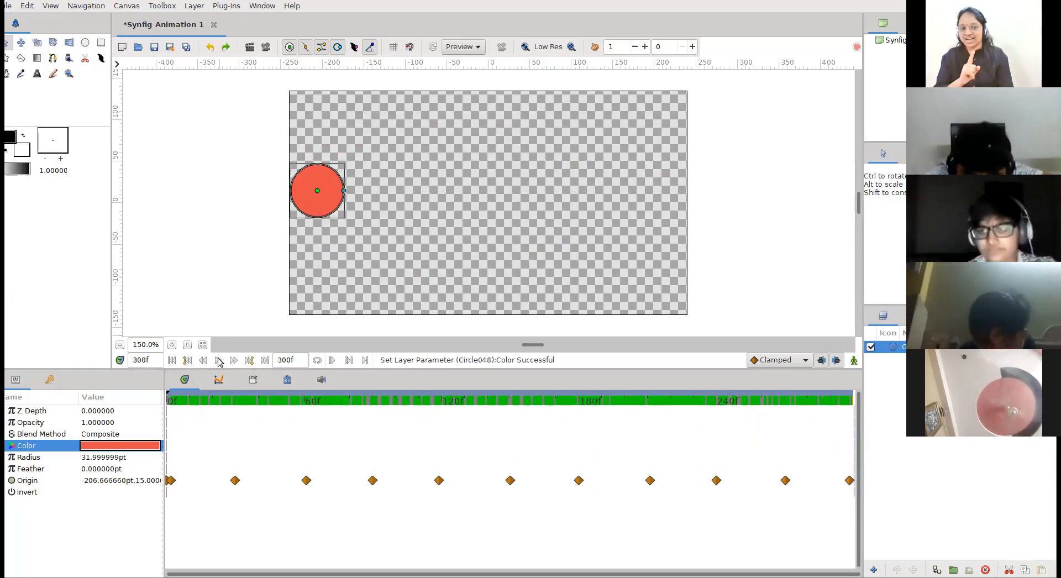
click(219, 360)
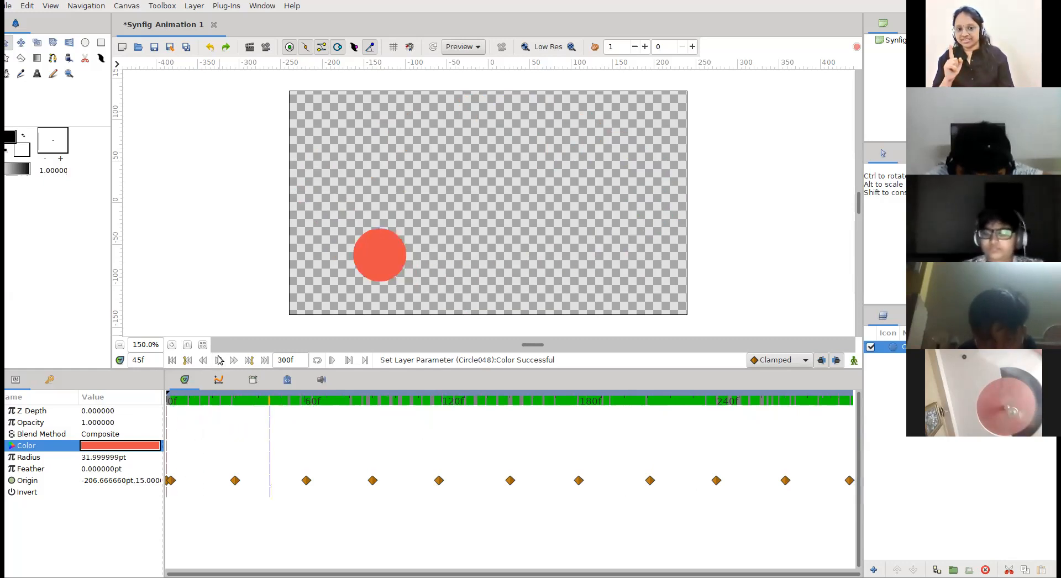
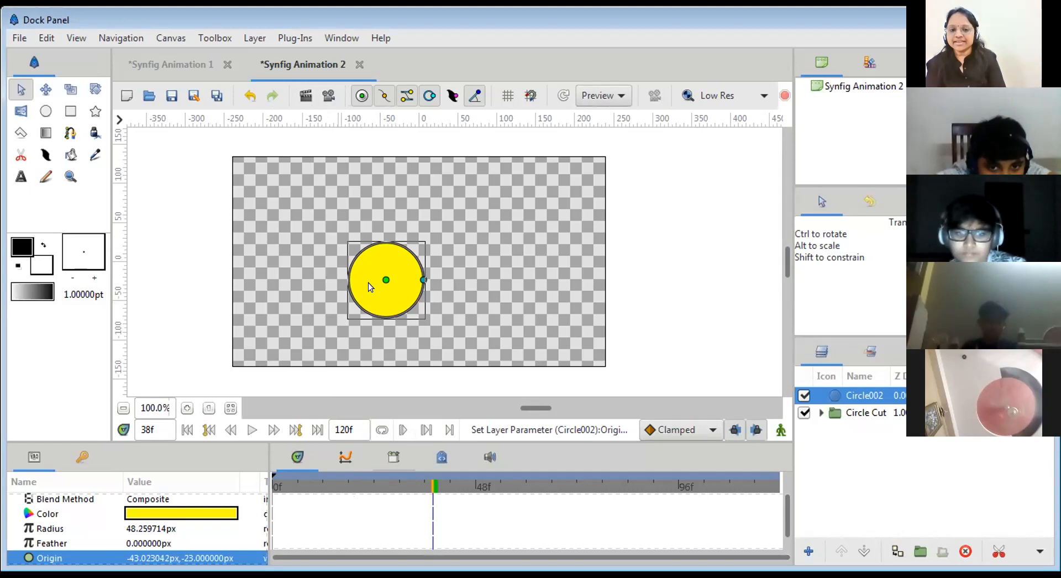
mouse_move(386, 280)
mouse_down()
mouse_move(339, 261)
mouse_move(413, 208)
mouse_move(475, 307)
mouse_move(397, 306)
mouse_move(328, 219)
mouse_move(297, 237)
mouse_move(362, 261)
mouse_move(519, 263)
mouse_move(512, 308)
mouse_move(451, 284)
mouse_move(384, 279)
mouse_up()
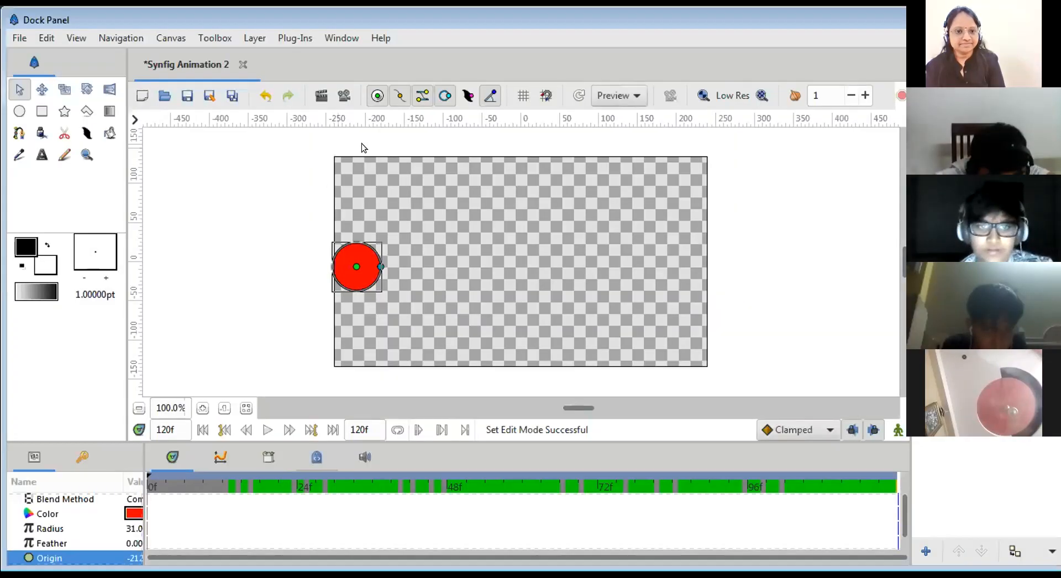
Step: Generate a preview of the red circle's 120-frame animation, maximize it and play it
click(343, 97)
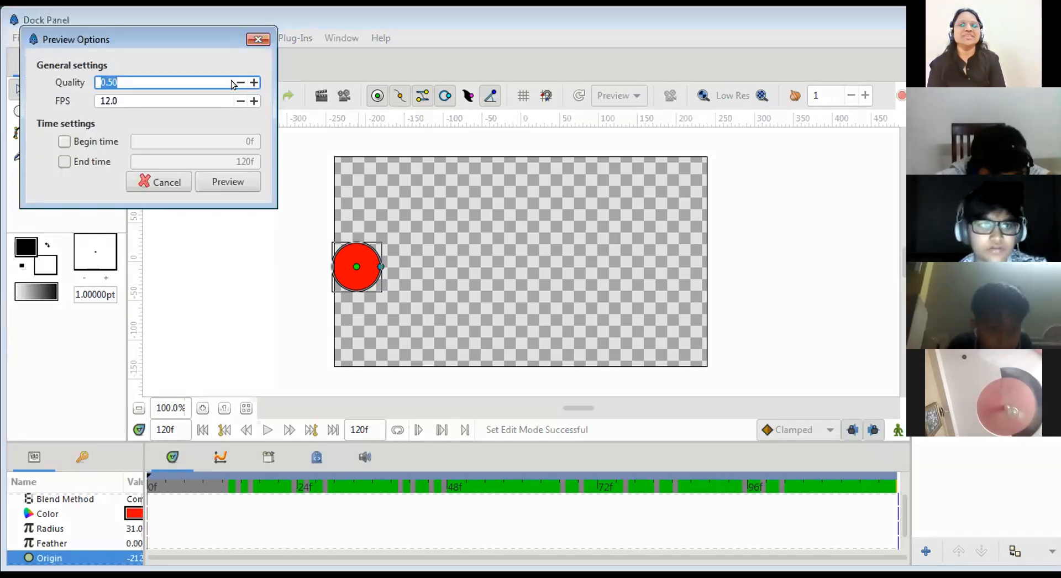
click(217, 185)
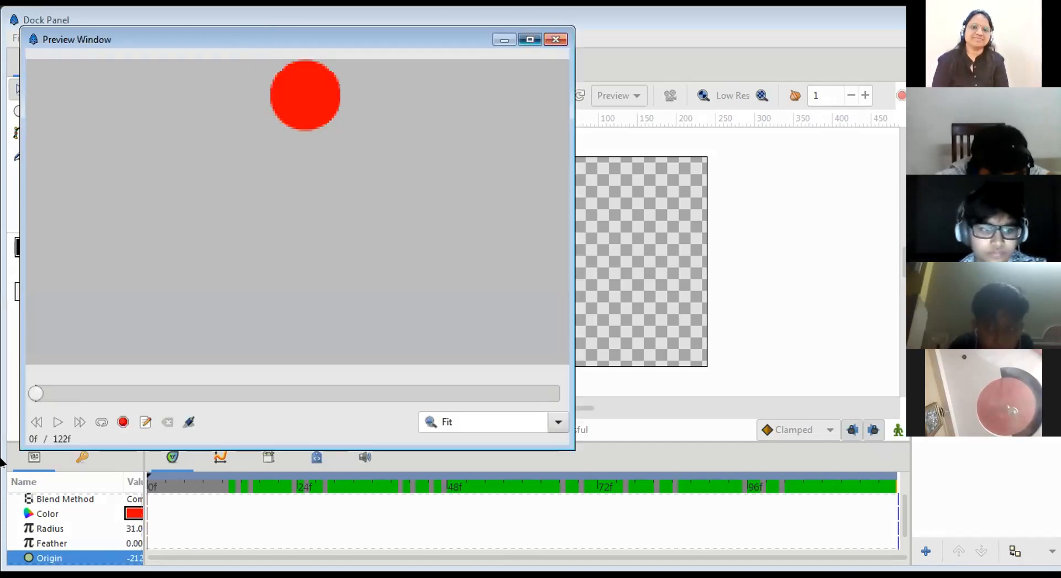
click(530, 40)
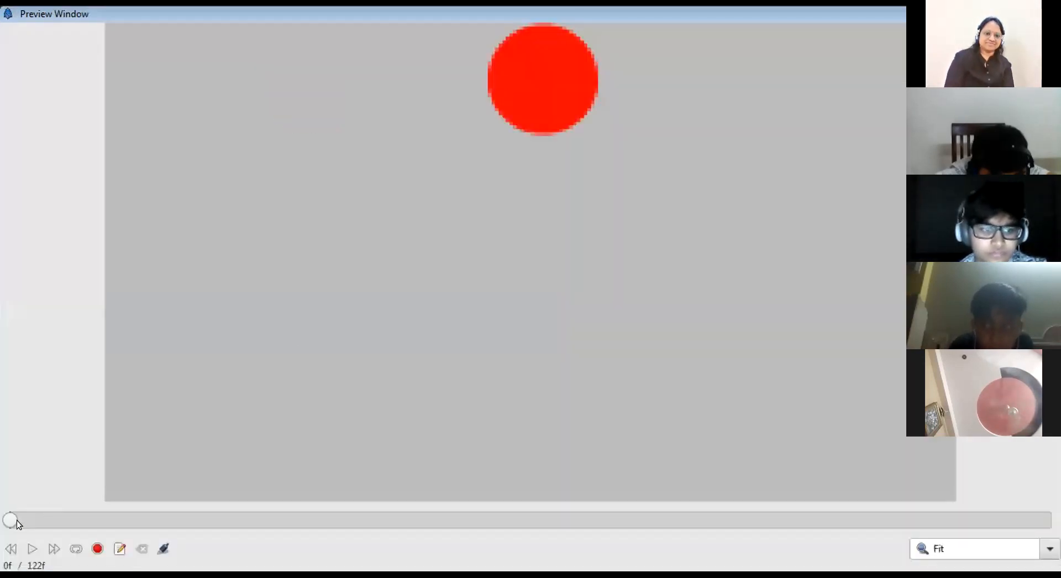
click(32, 548)
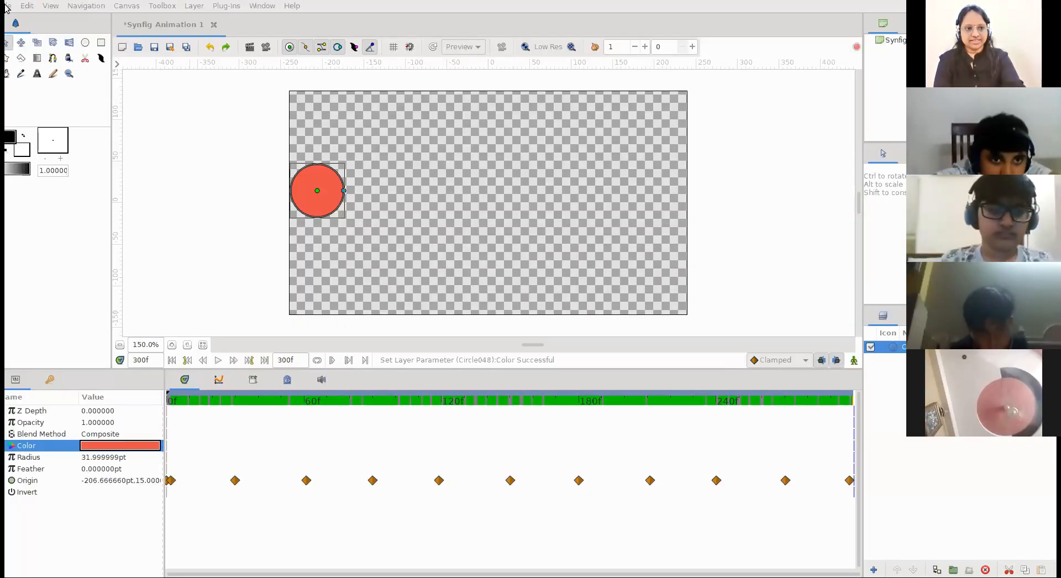
Step: Create a new animation file and draw a white circle about 36 pt in radius in the canvas's upper-left area
click(6, 8)
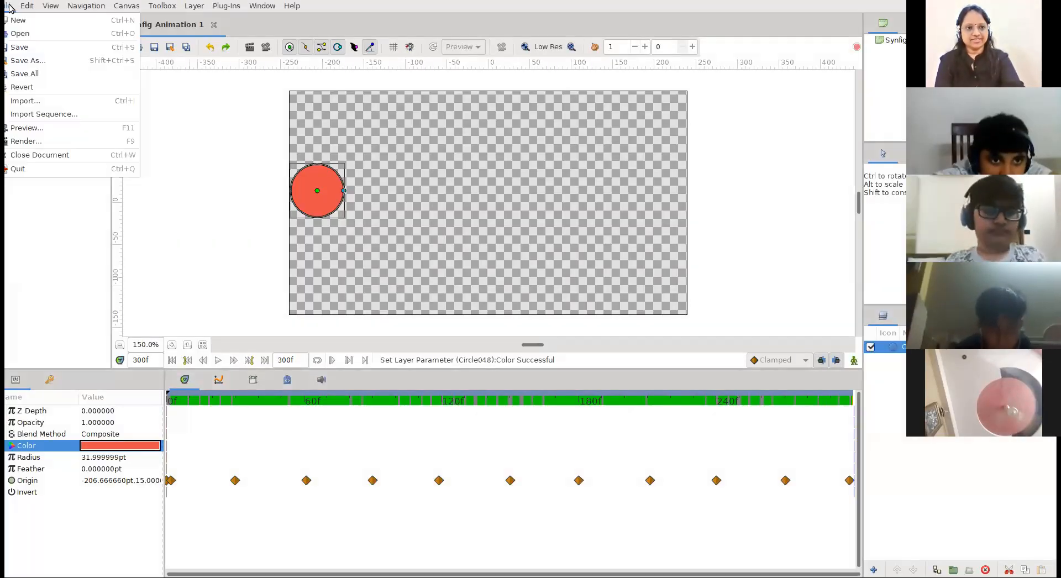
click(16, 21)
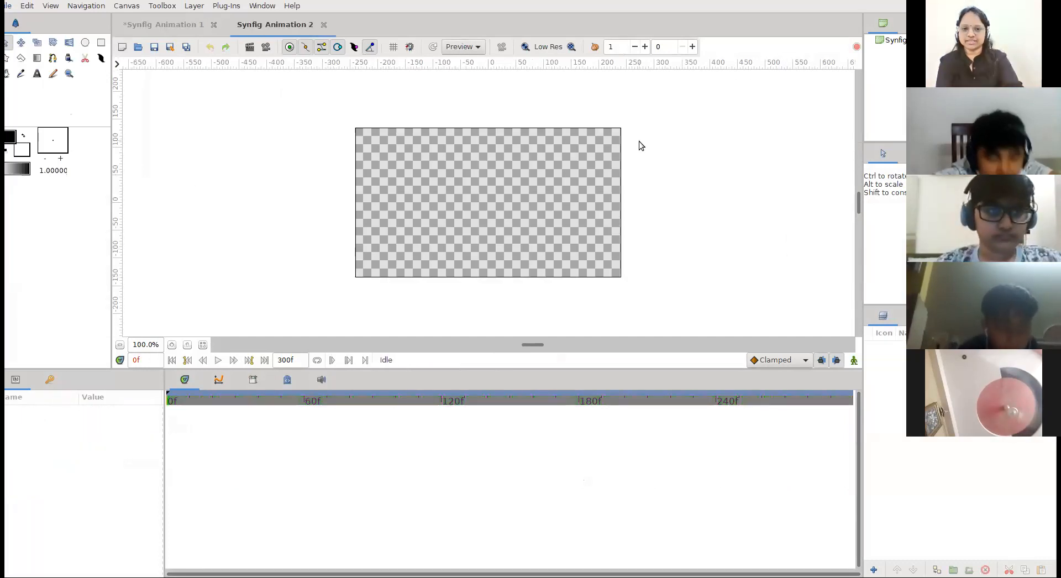
double_click(146, 345)
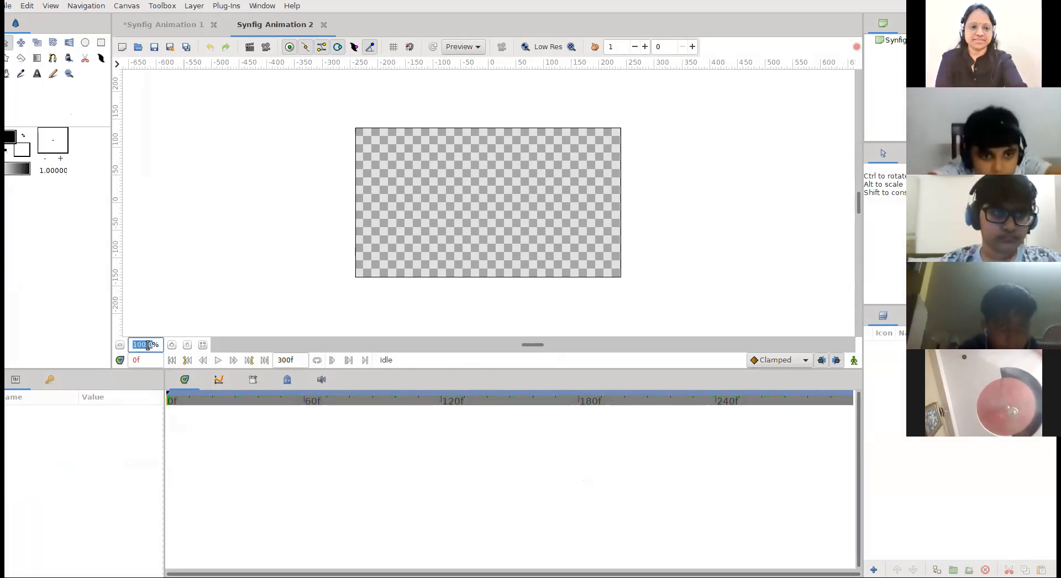
key(Return)
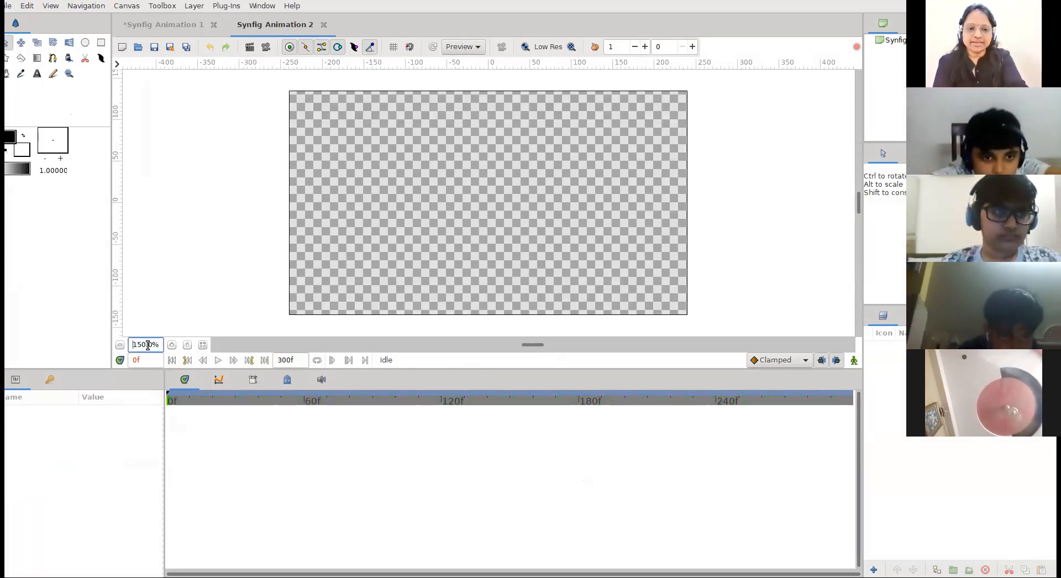
click(83, 42)
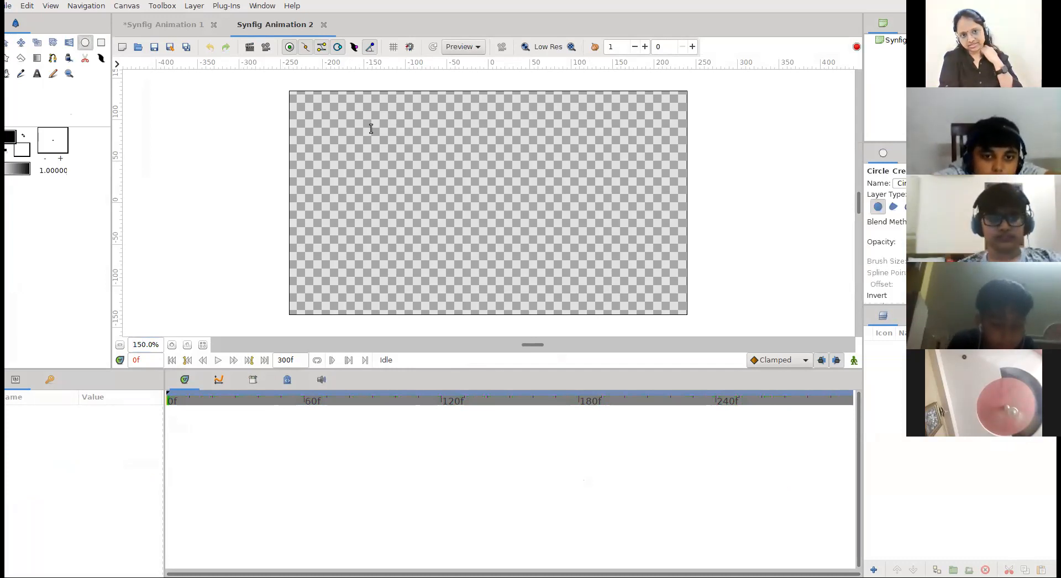
drag(383, 153, 401, 175)
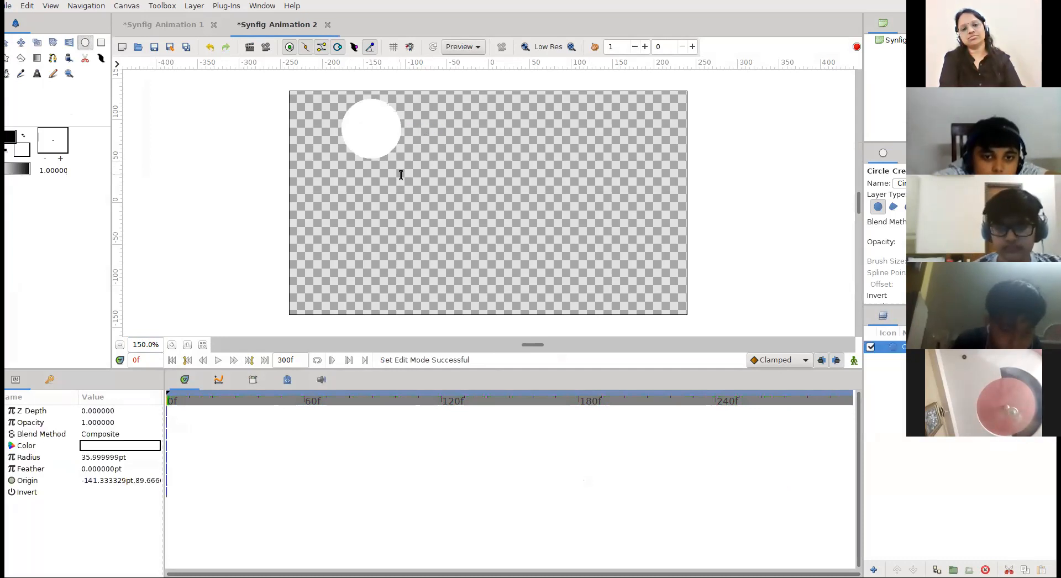
Step: Move the white circle to the canvas's upper centre and reduce its radius to about 29.3 pt
click(10, 45)
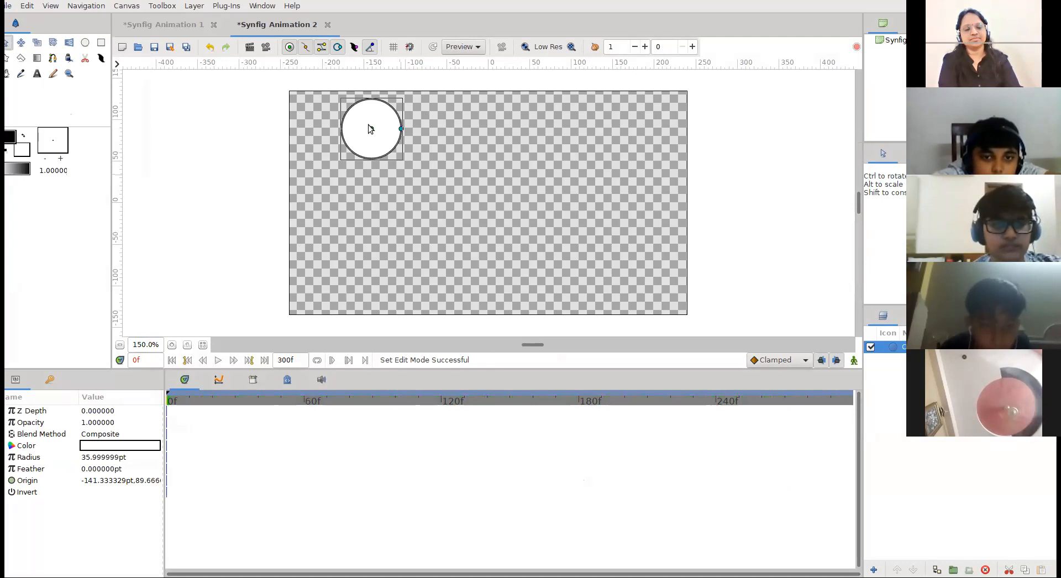
drag(371, 128, 516, 126)
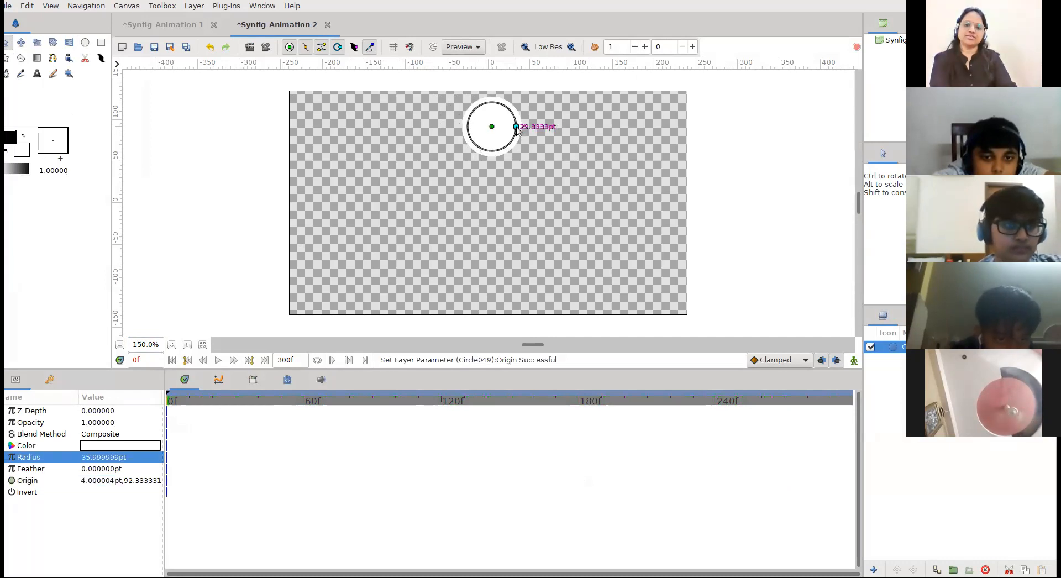
Step: Change the circle's colour to green, #19E928
double_click(101, 446)
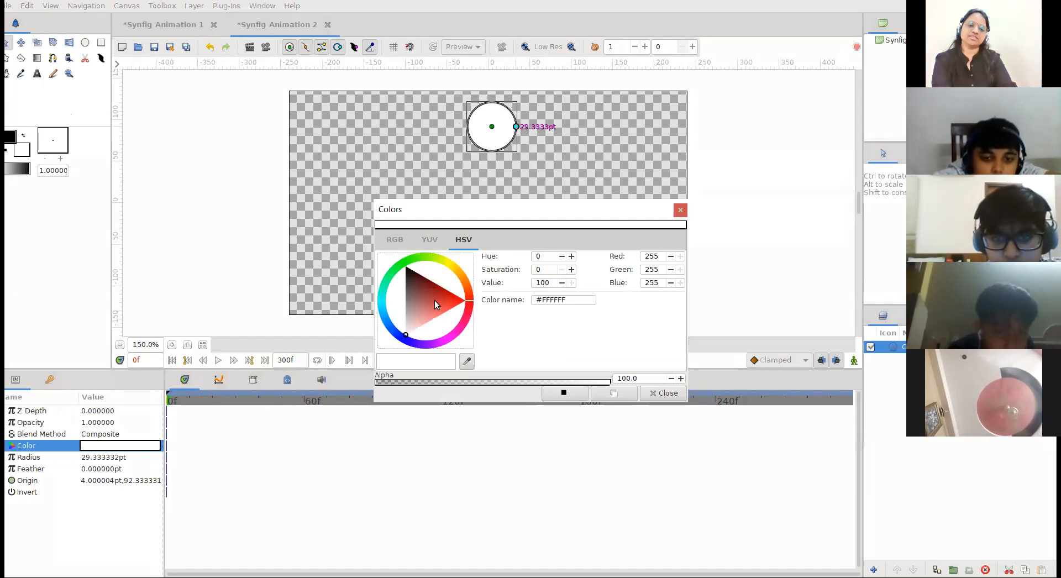
drag(404, 267, 400, 263)
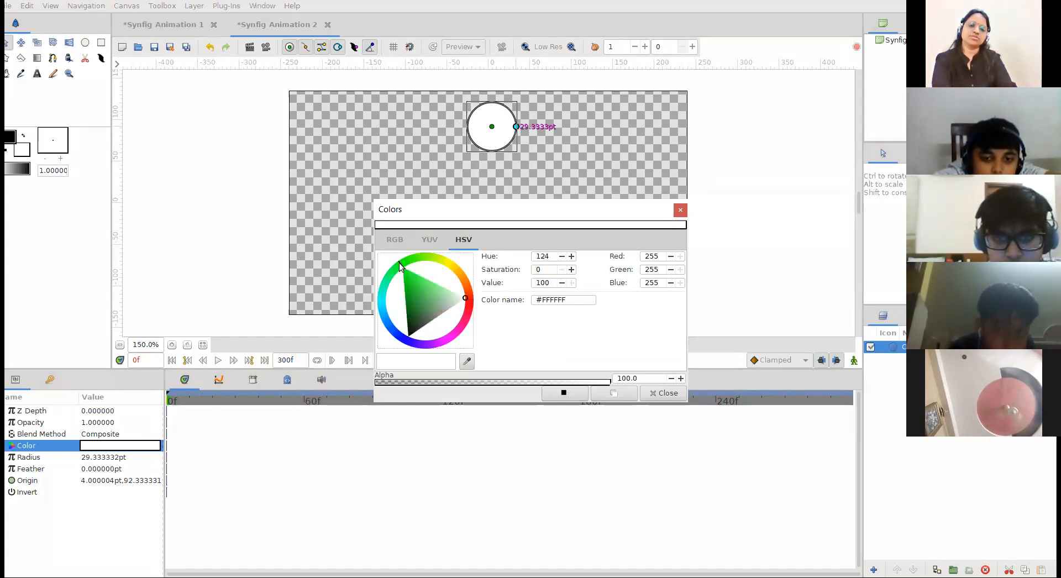
click(409, 275)
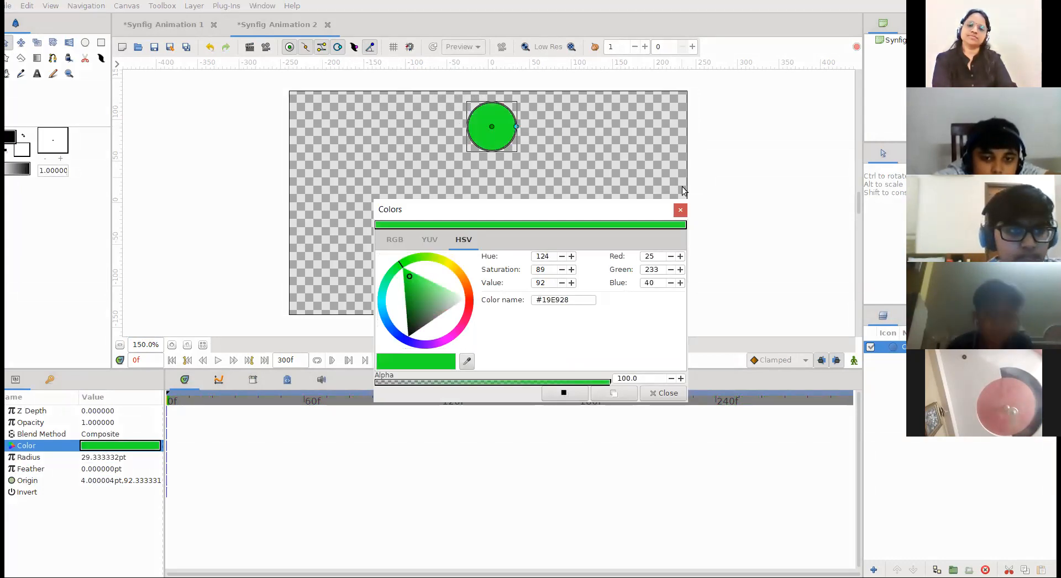
click(680, 210)
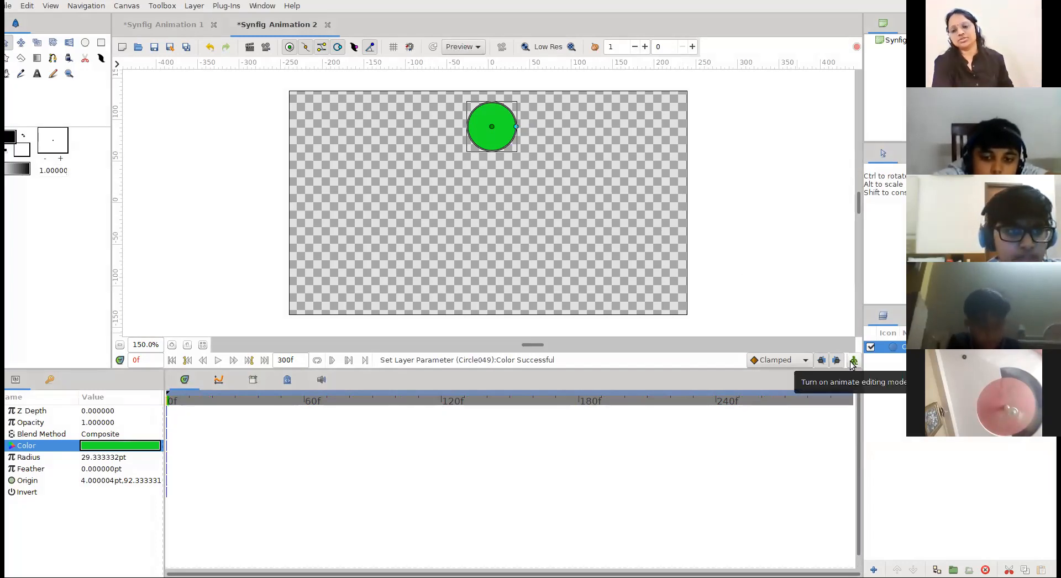
Step: Enable animate editing mode and keyframe the circle's vertical bounce, placing it at the canvas's bottom at frame 29 and top at frame 56
click(854, 361)
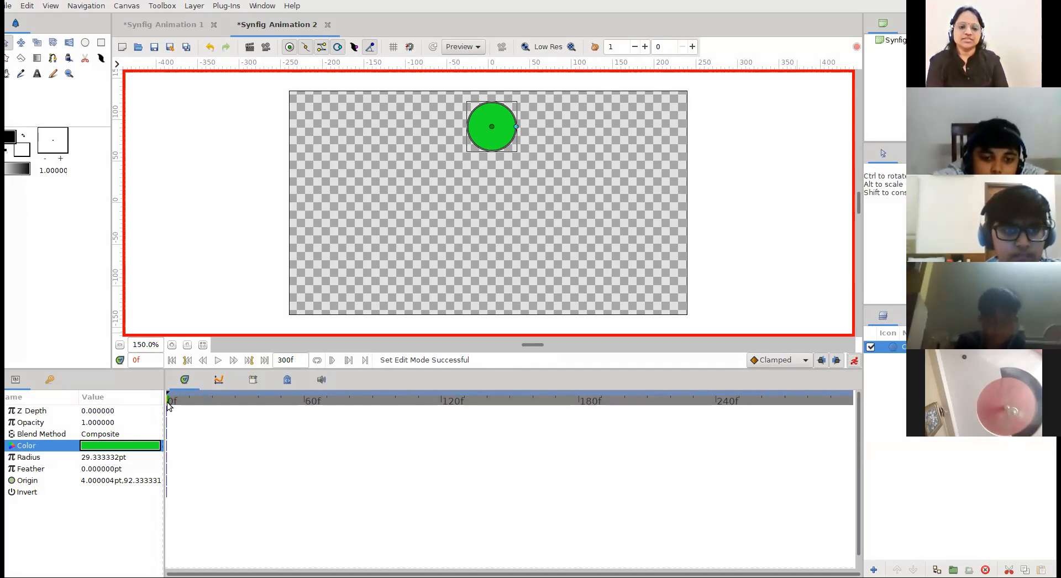
drag(492, 126, 489, 124)
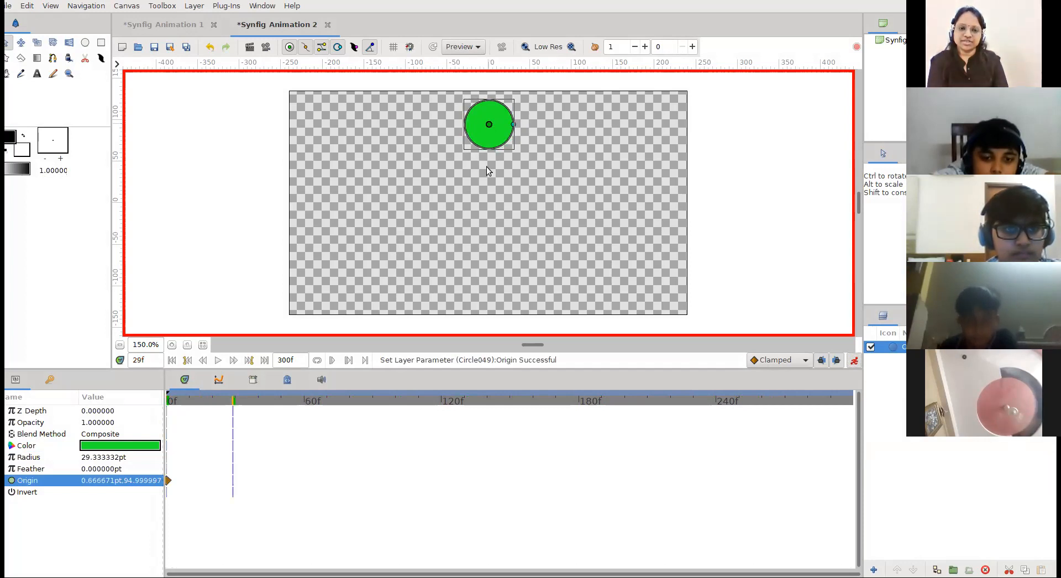
drag(489, 126, 489, 289)
click(295, 397)
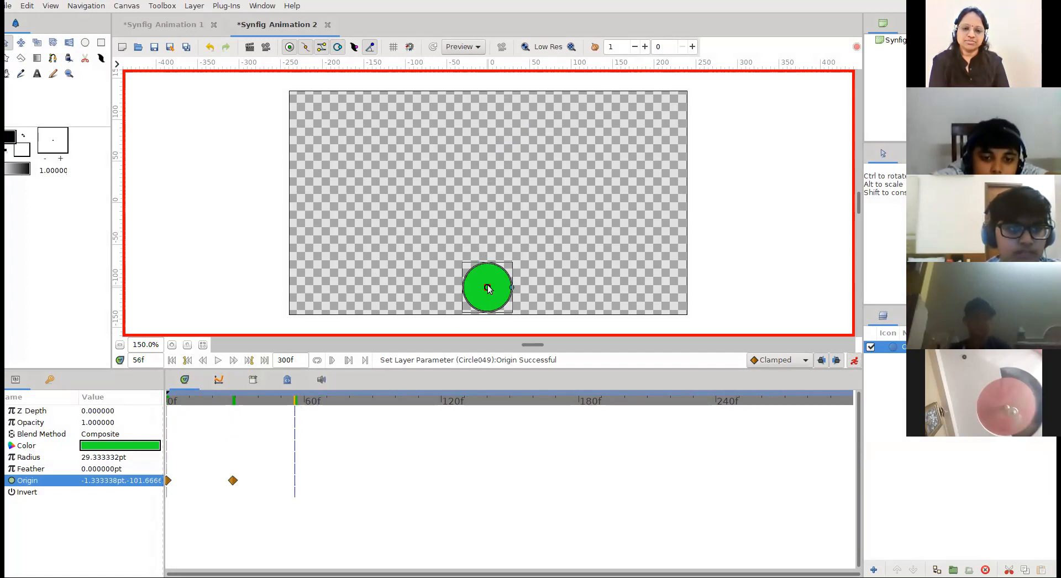
drag(485, 182, 487, 119)
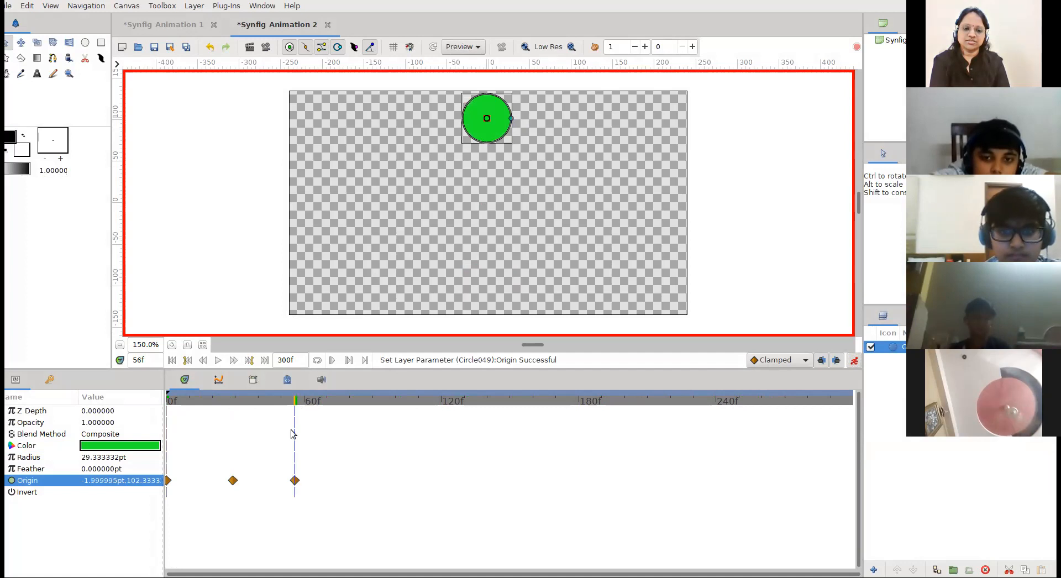
Step: Continue the bounce by keyframing the circle at the canvas's bottom at frames 80 and 120, and at the top at frames 101 and 141
click(350, 400)
drag(488, 117, 488, 237)
drag(485, 284, 485, 287)
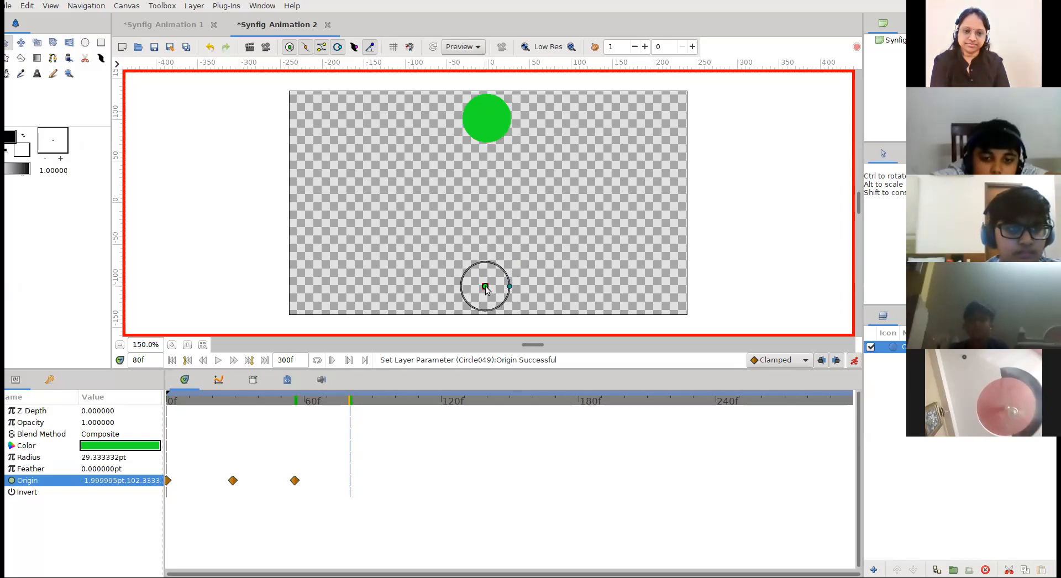
click(397, 401)
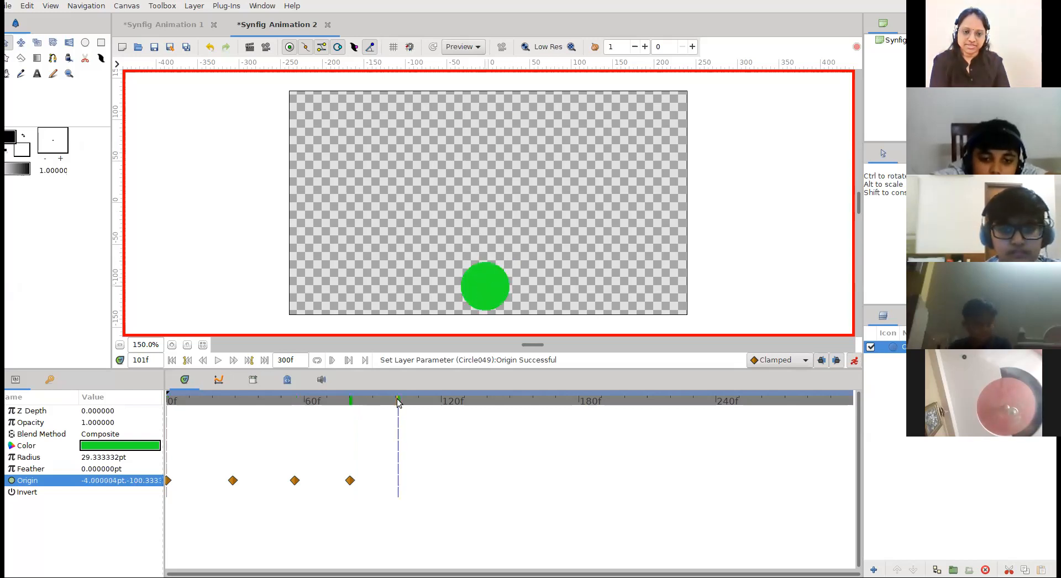
drag(486, 287, 491, 114)
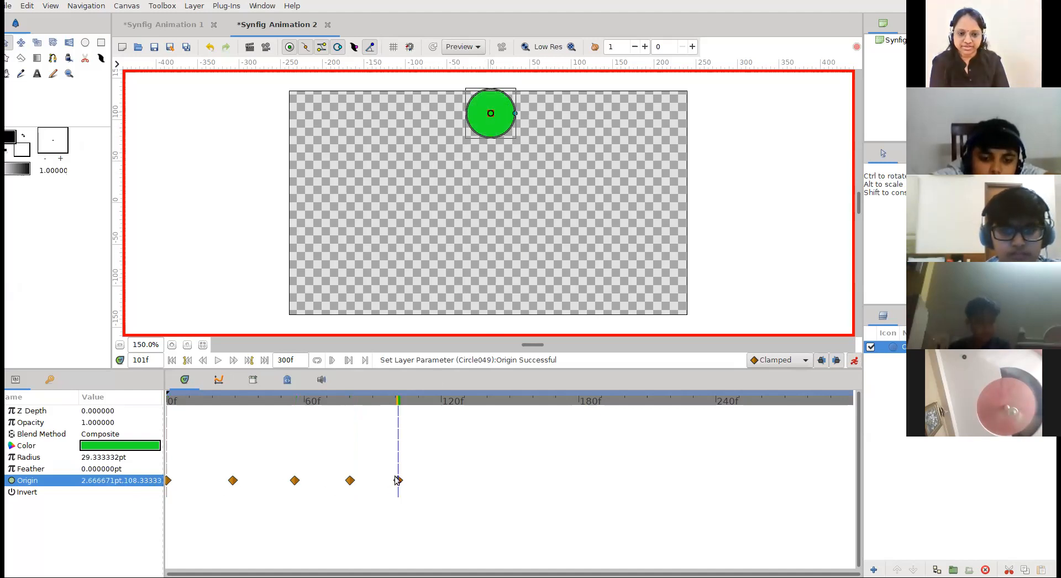
click(441, 400)
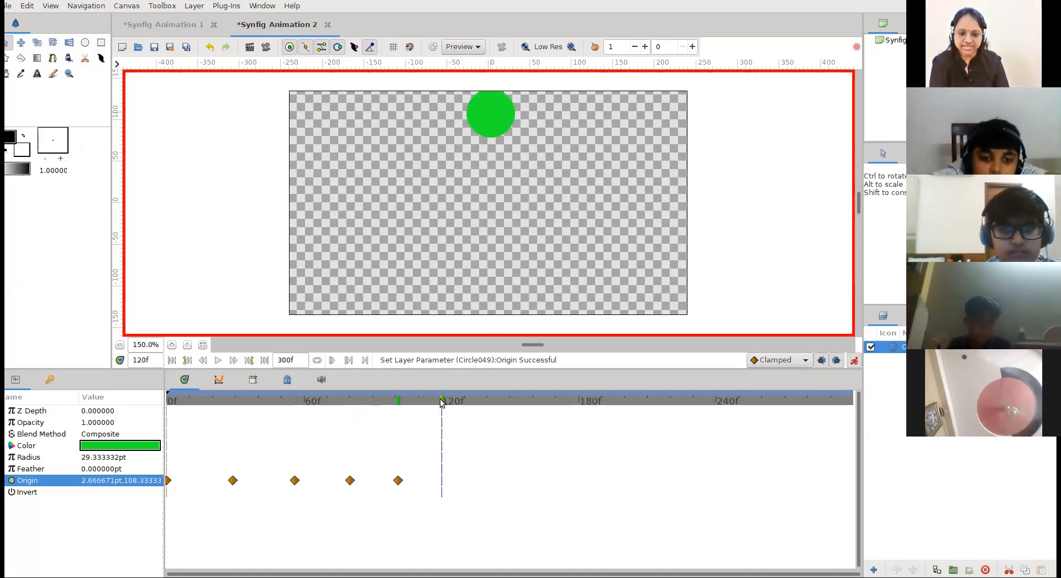
drag(489, 115, 486, 289)
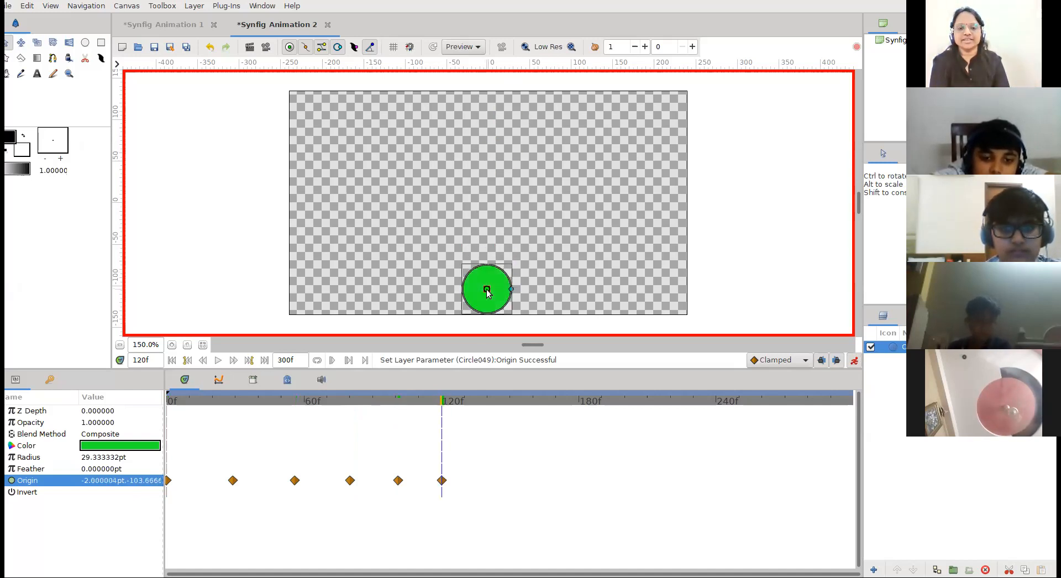
click(488, 401)
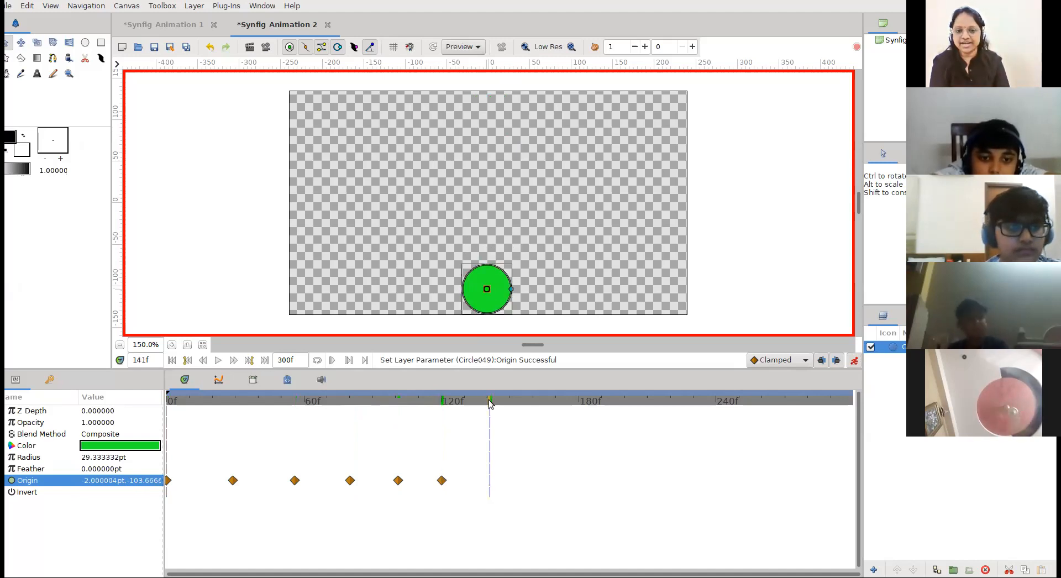
drag(487, 292, 492, 119)
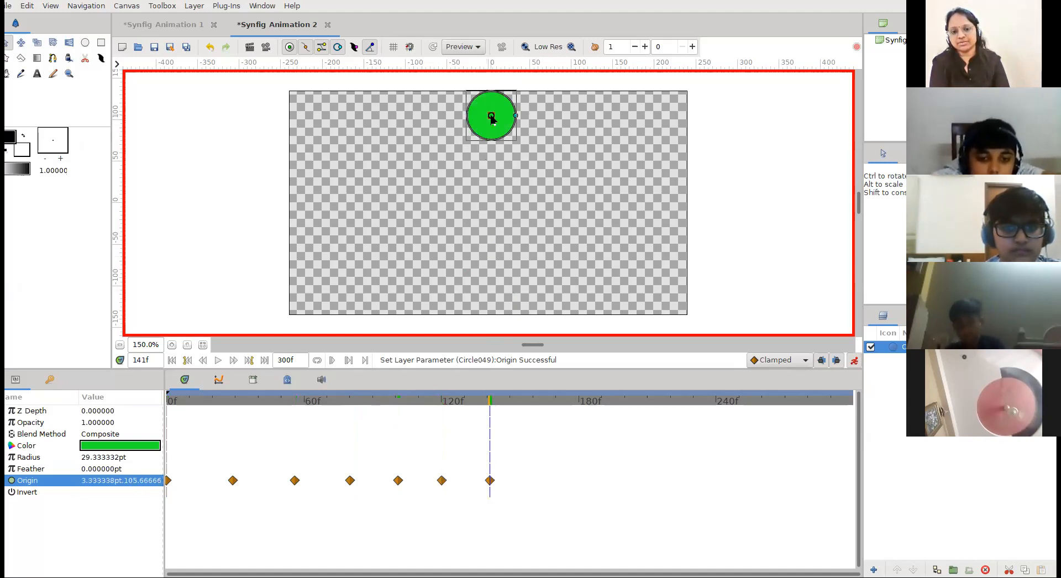
Step: Keyframe the circle at the canvas's bottom at frames 164 and 207, and at the top at frames 180 and 227
click(543, 403)
drag(493, 117, 483, 290)
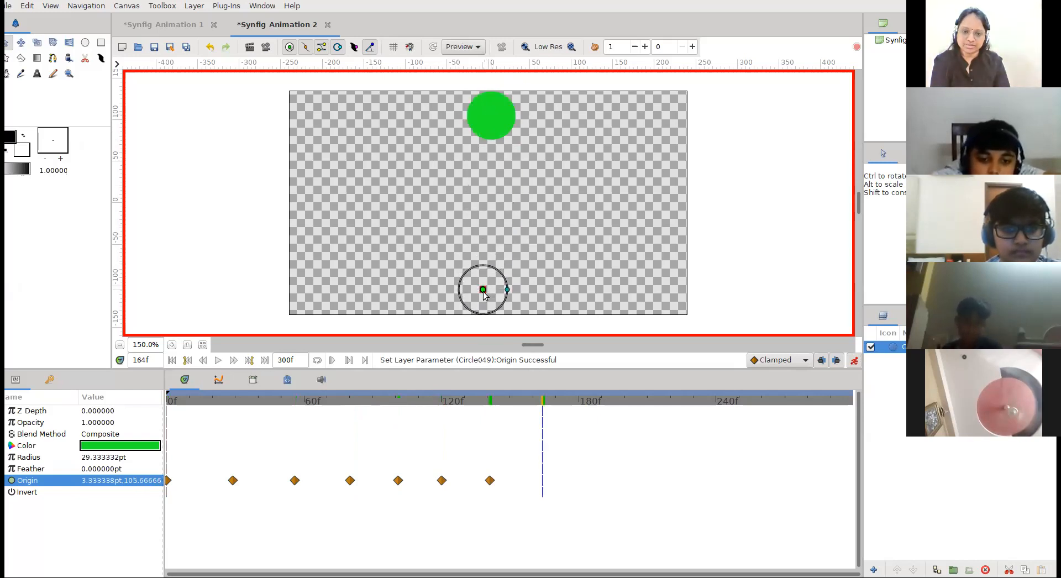
click(579, 402)
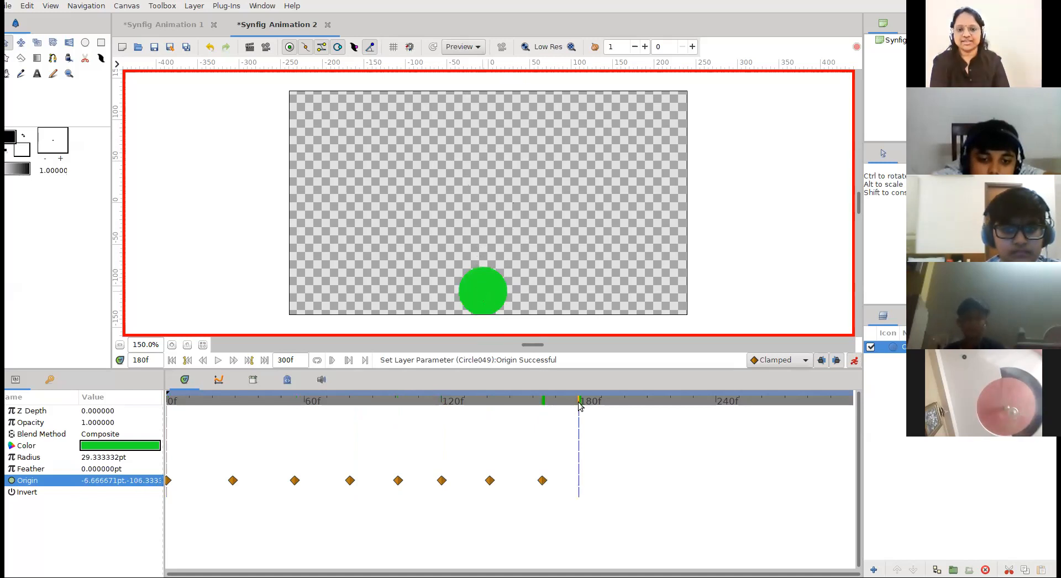
drag(482, 292, 491, 118)
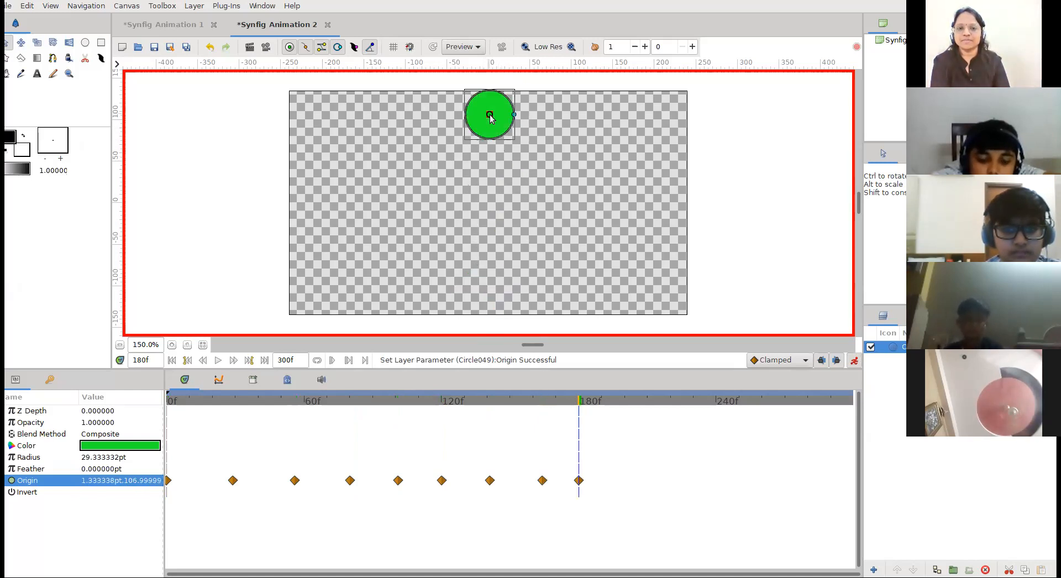
click(641, 402)
drag(490, 115, 489, 290)
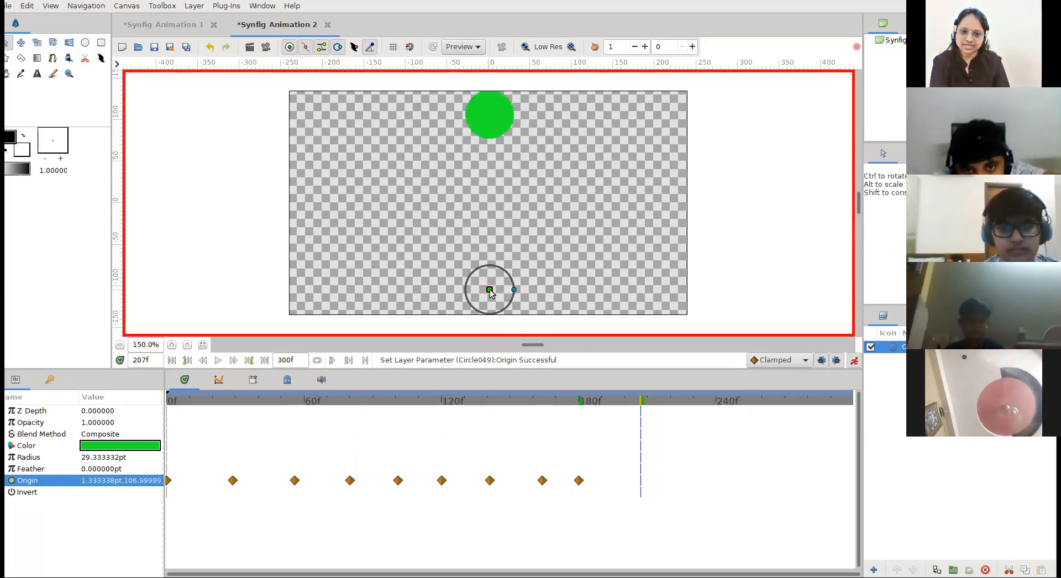
click(686, 401)
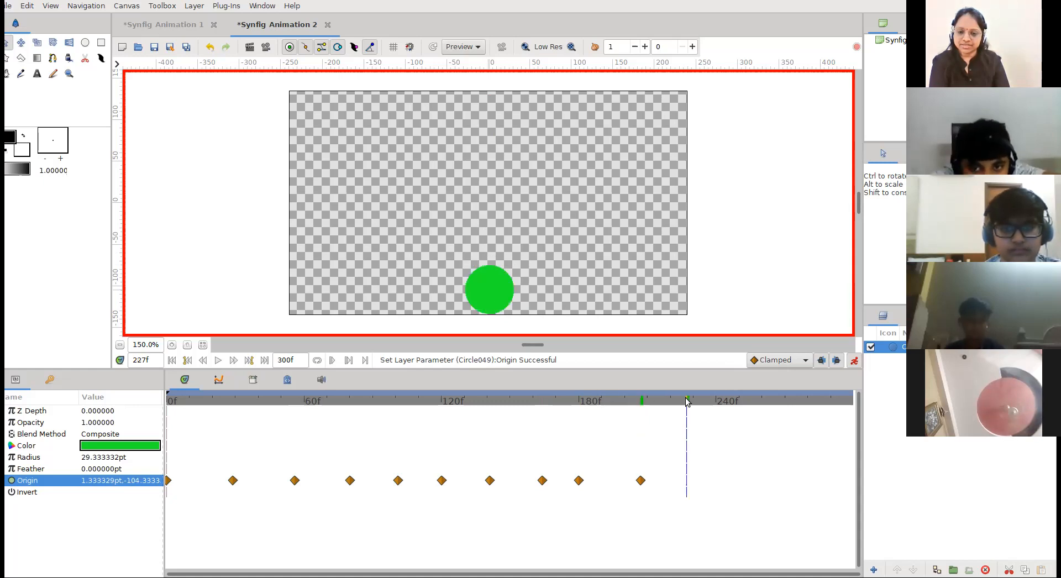
drag(490, 290, 491, 119)
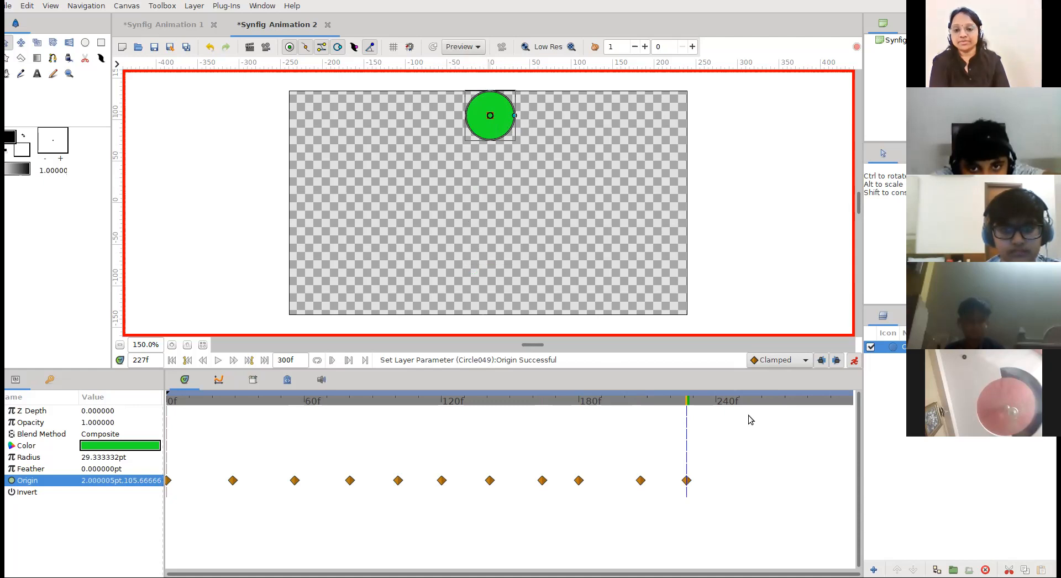
Step: Keyframe the circle at the bottom at frames 249 and 288 and the top at frames 269 and 298, then disable animate editing mode
click(737, 402)
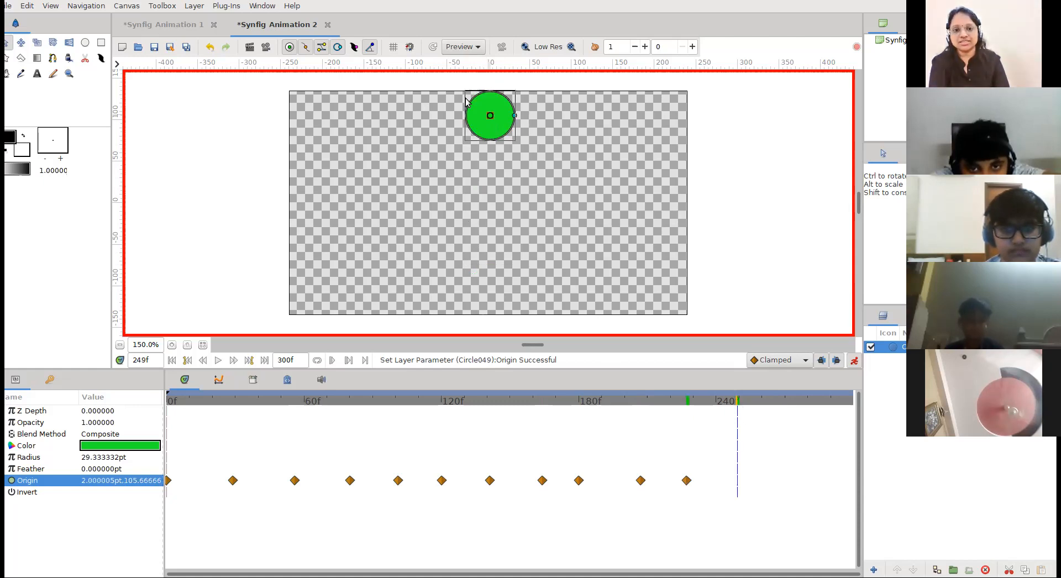
drag(491, 118, 491, 284)
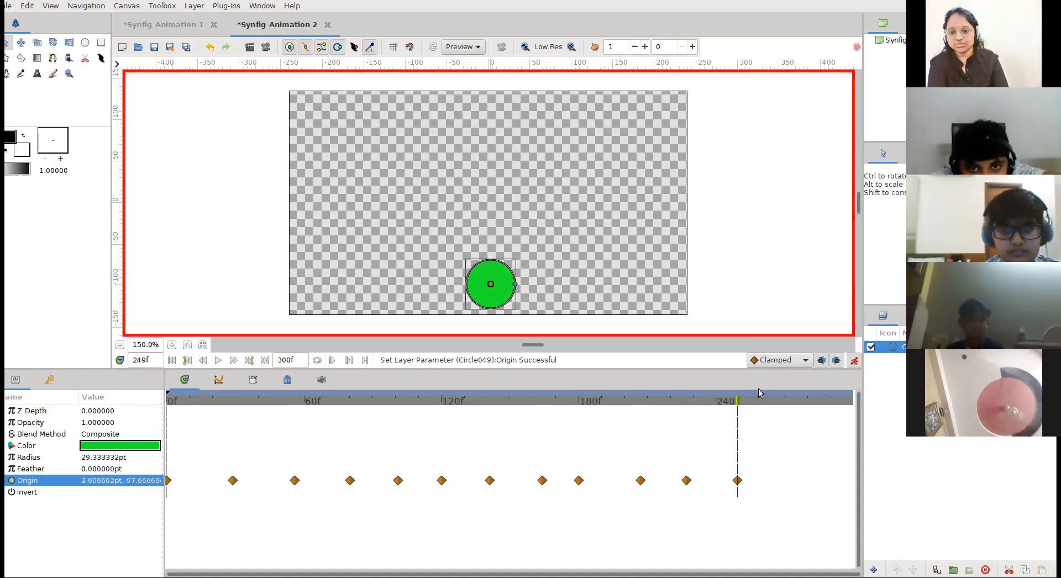
click(783, 402)
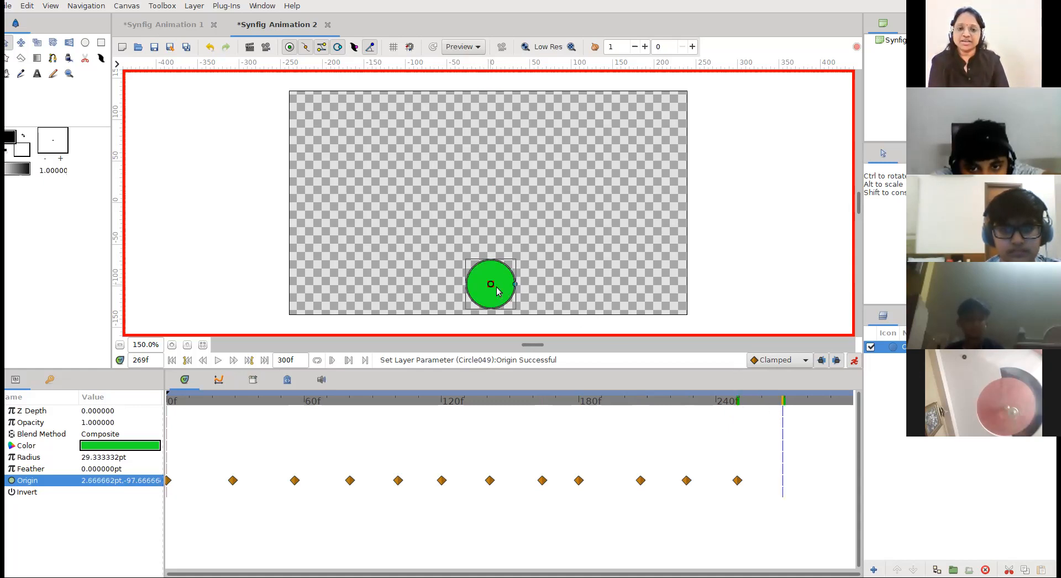
drag(491, 284, 492, 113)
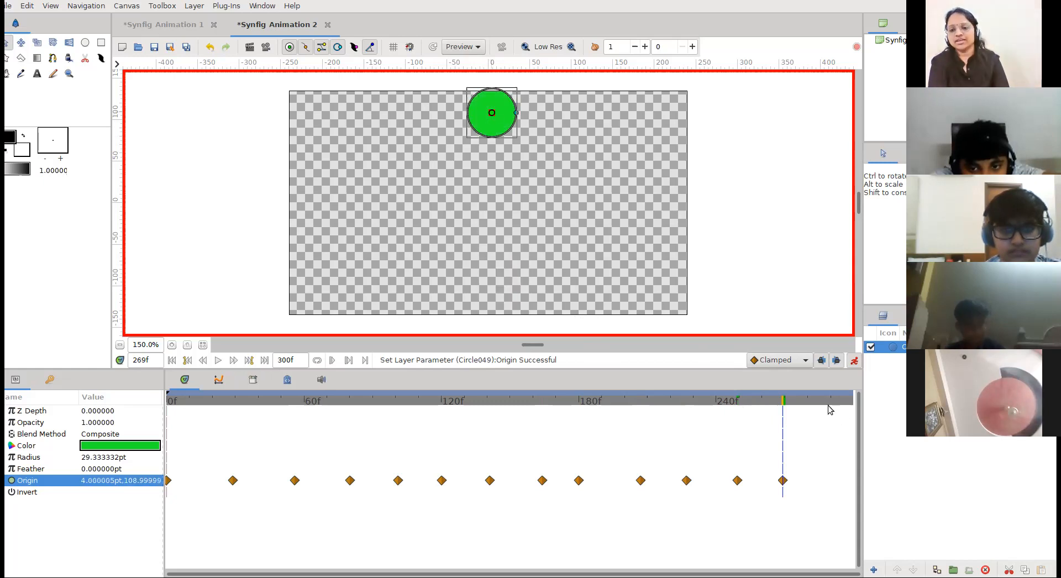
click(825, 403)
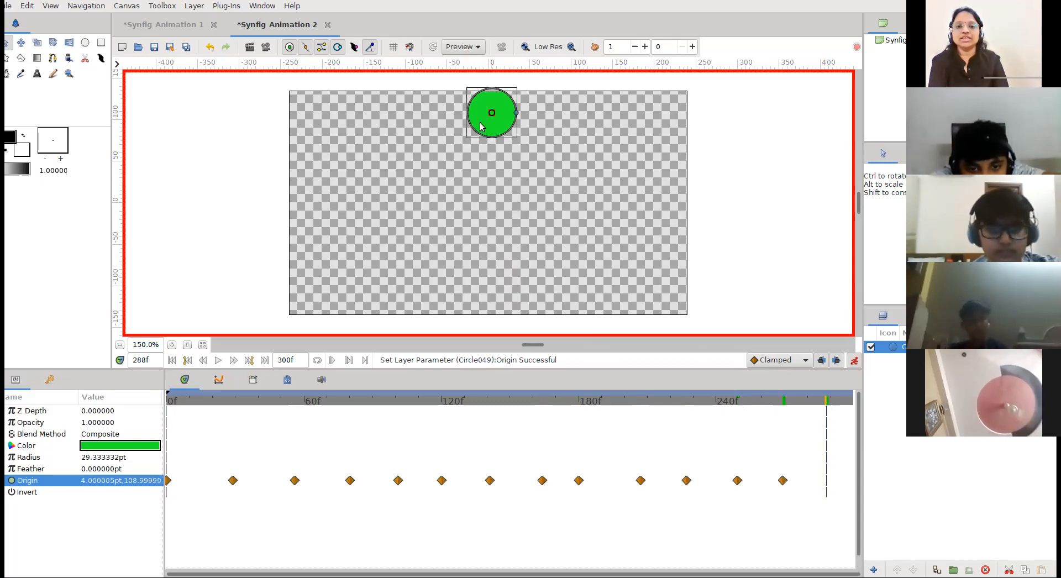
drag(491, 113, 482, 287)
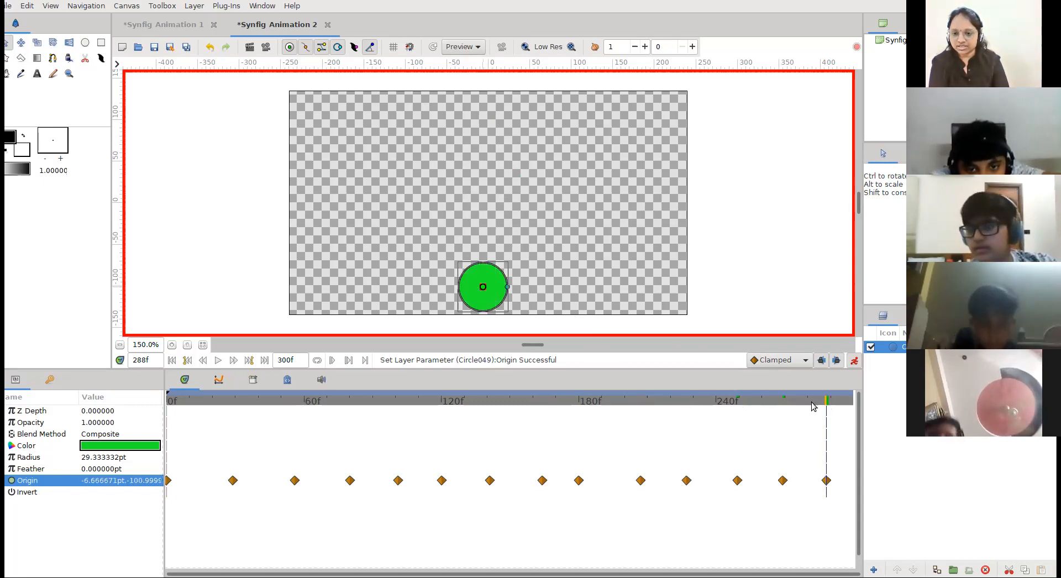
click(850, 401)
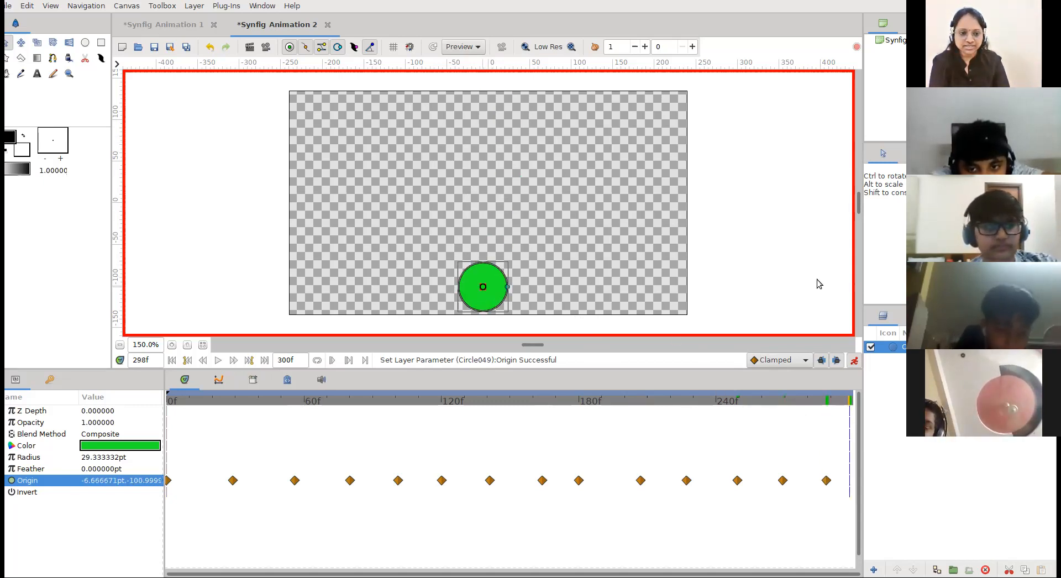
drag(483, 288, 481, 117)
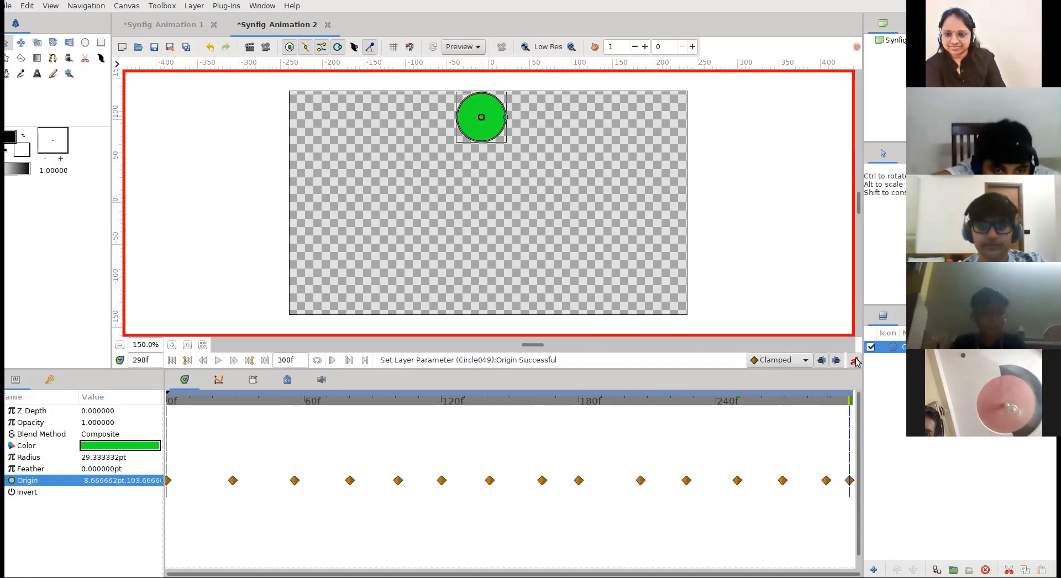
click(854, 361)
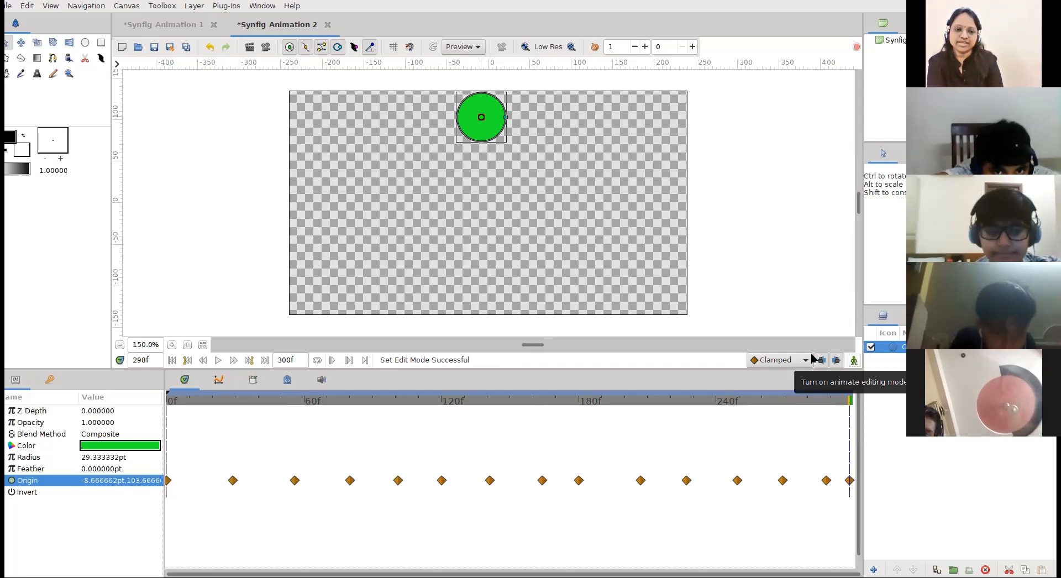
Step: Return to frame 1 and generate a preview of the green circle's bouncing animation
click(171, 403)
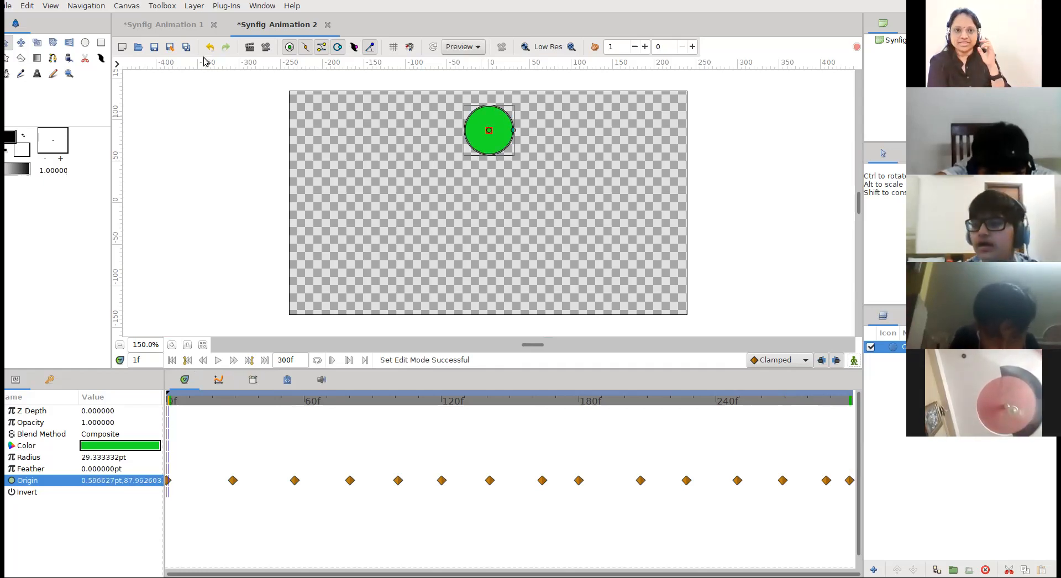
click(266, 47)
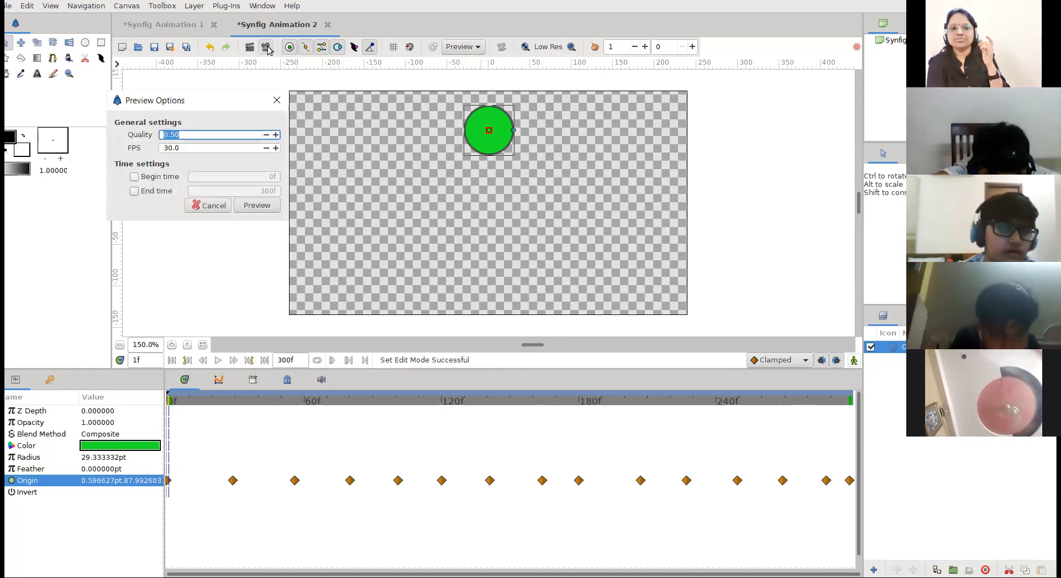
click(252, 207)
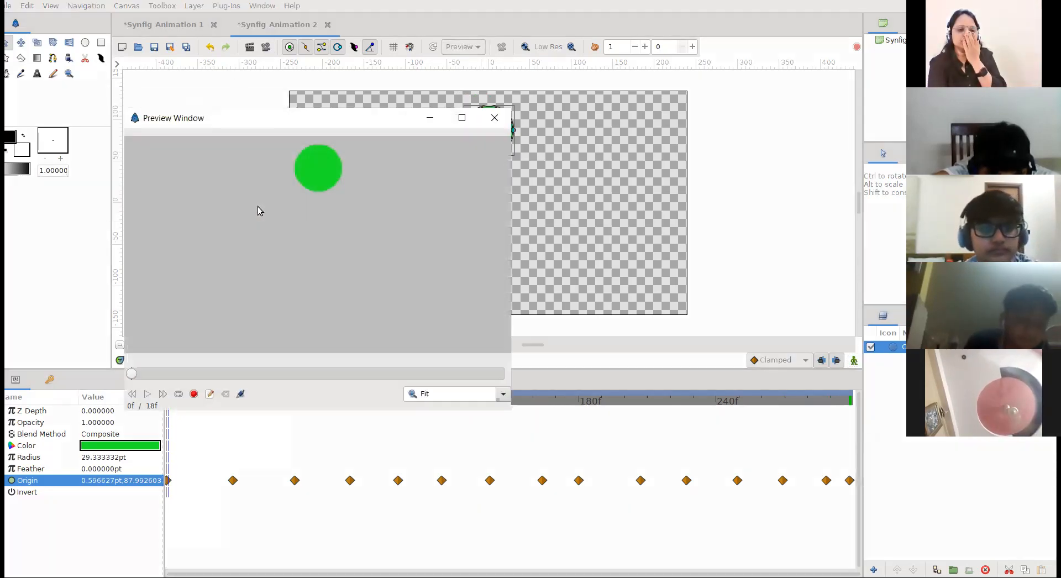
Step: Play the green circle's bounce preview three times and close the preview
click(148, 394)
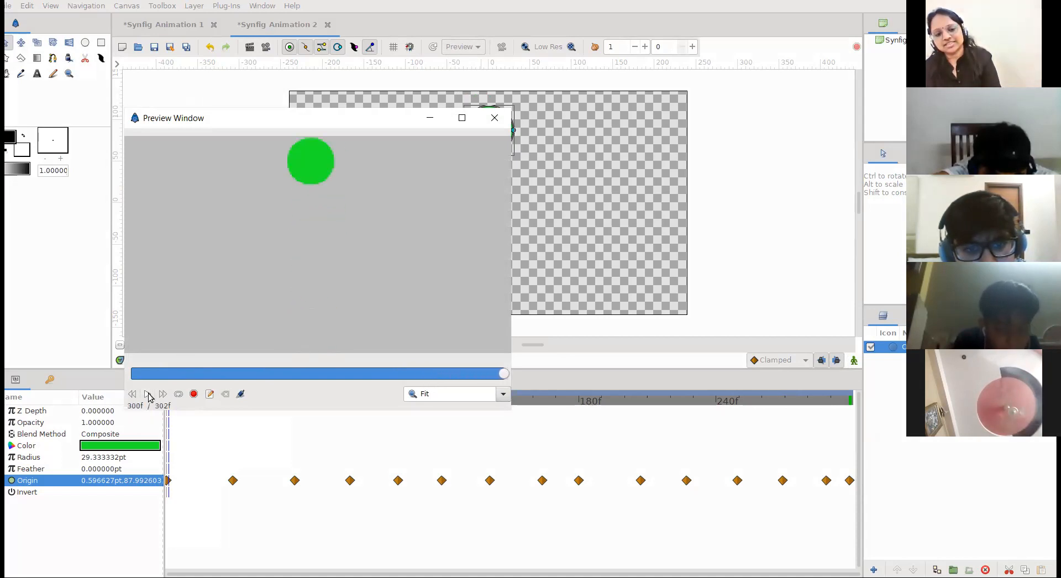
click(148, 394)
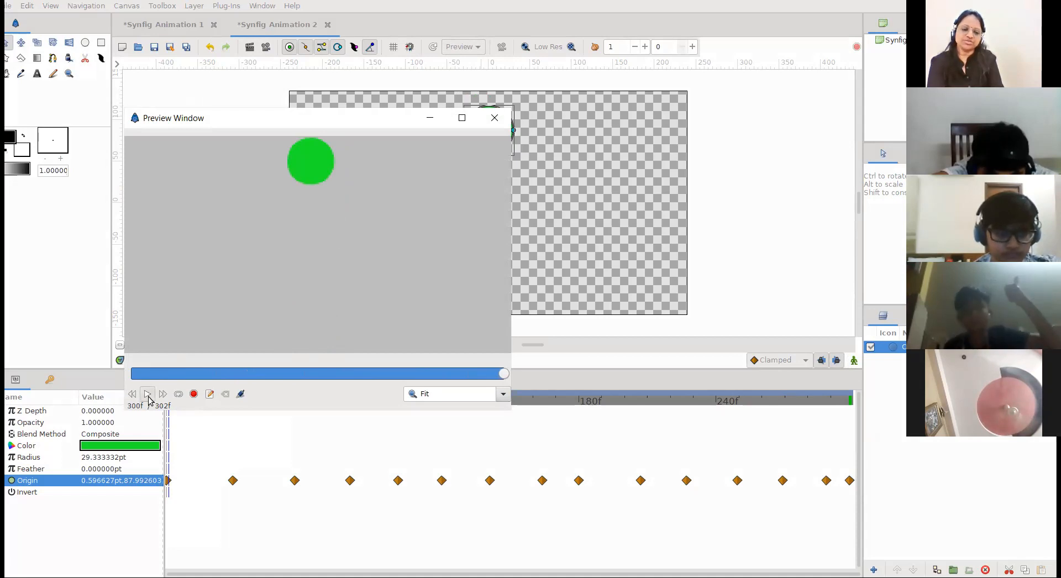
click(148, 394)
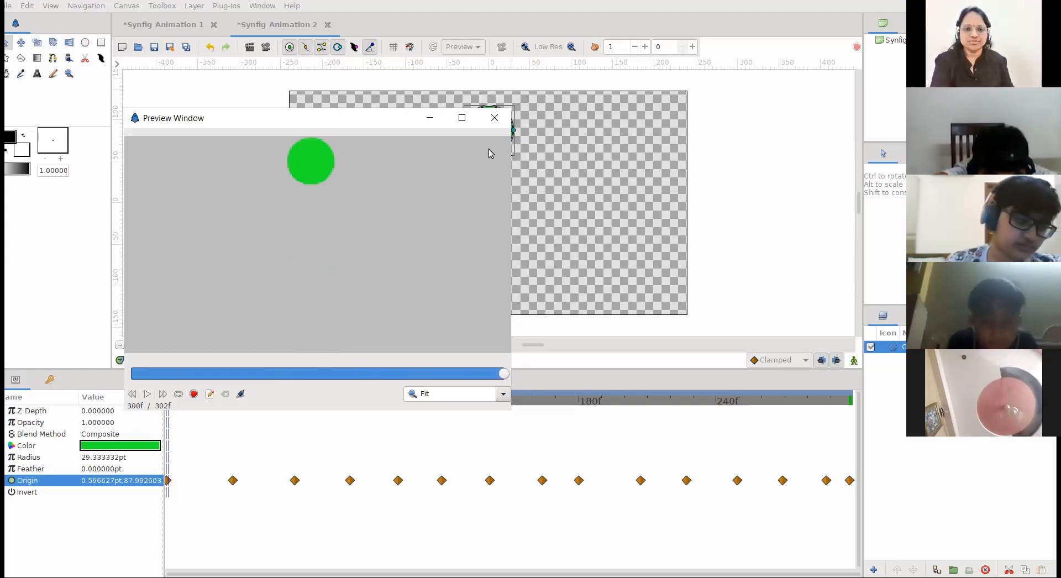
click(493, 119)
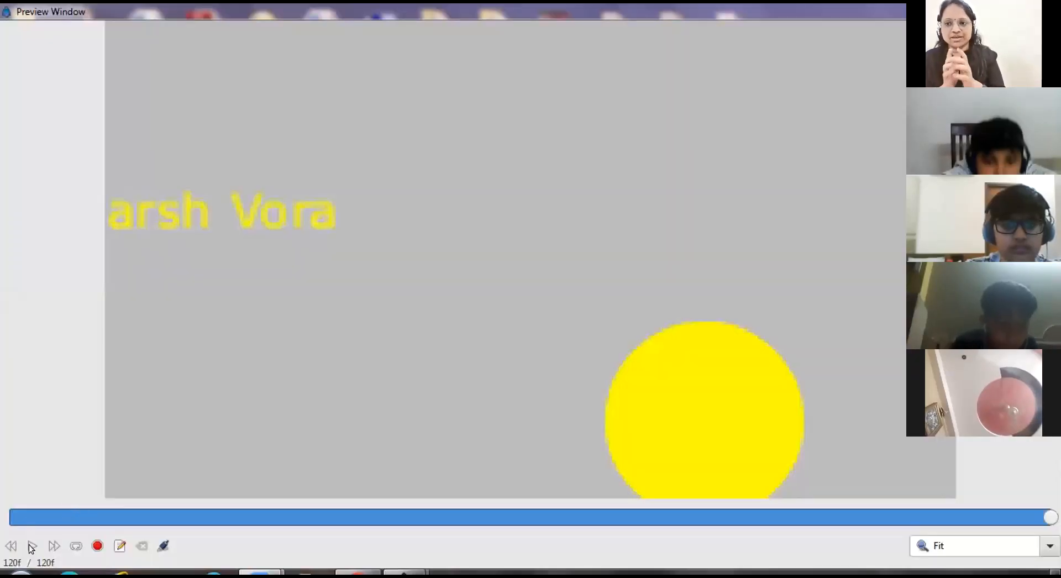
Step: Replay the preview of the yellow circle and text, and play and examine the red circle's Origin keyframes in Synfig Animation 3
click(32, 546)
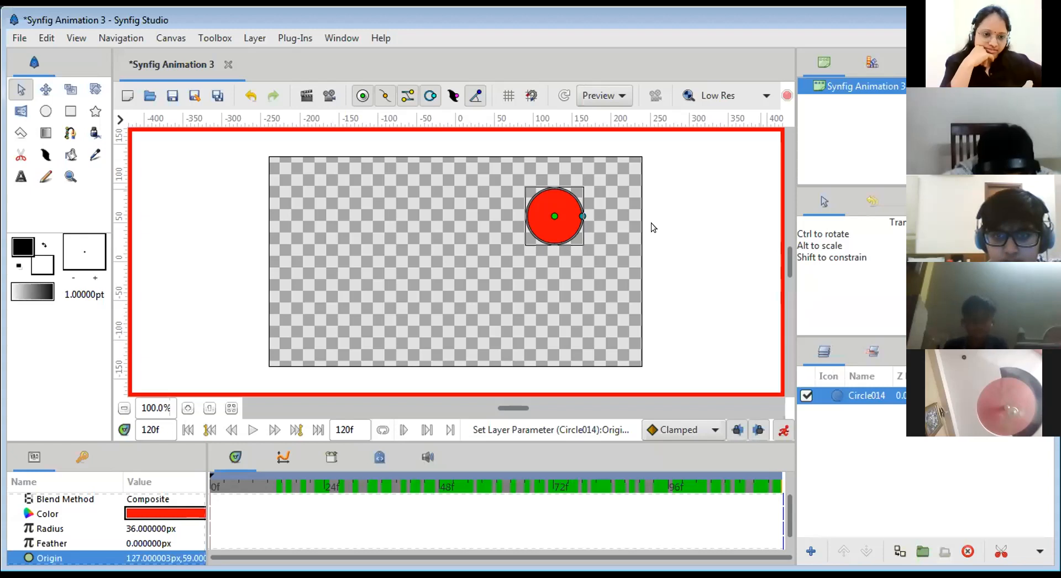
click(252, 431)
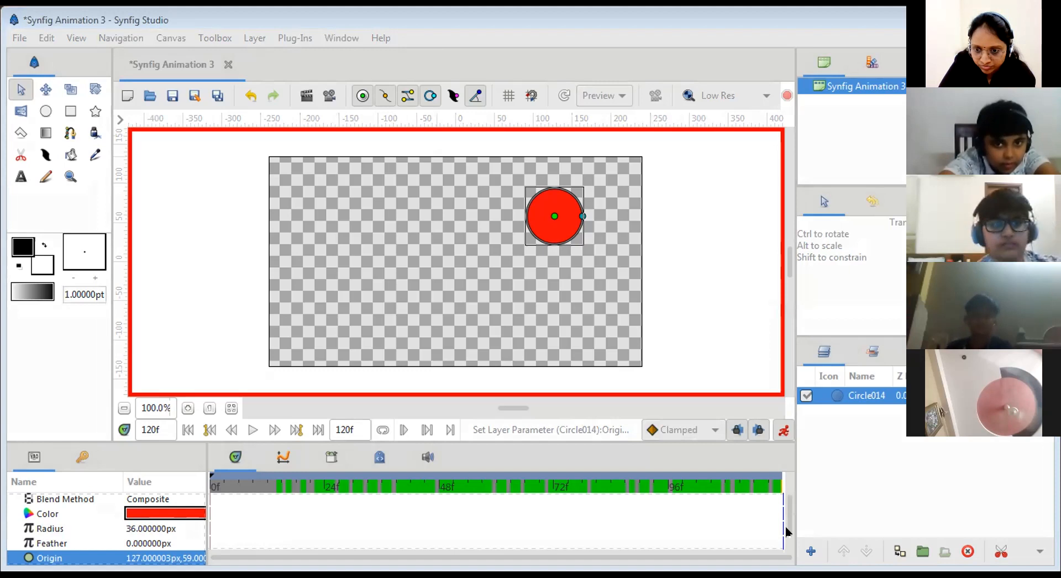
scroll(707, 518, down, 1)
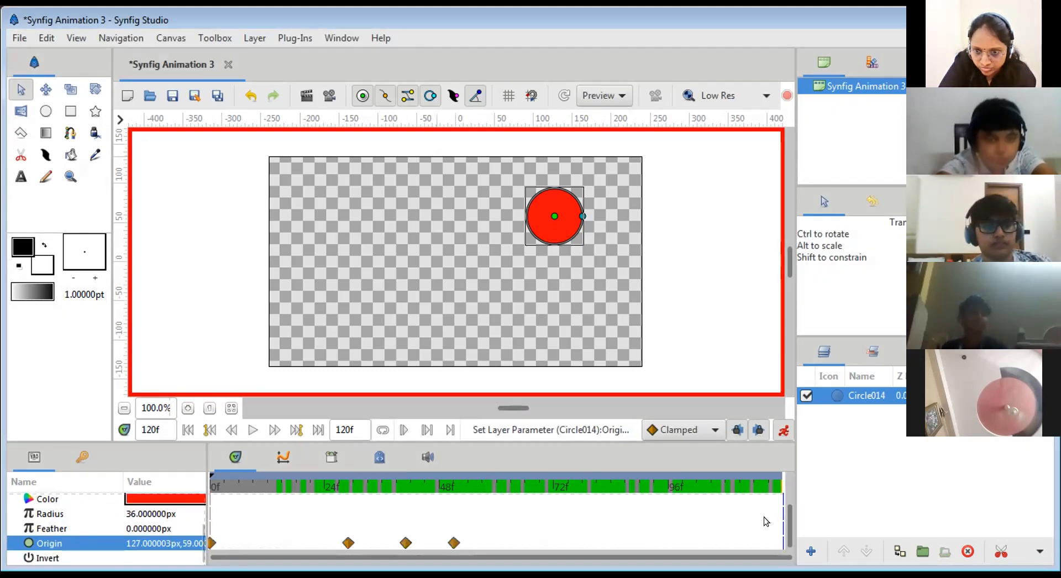
scroll(789, 519, down, 1)
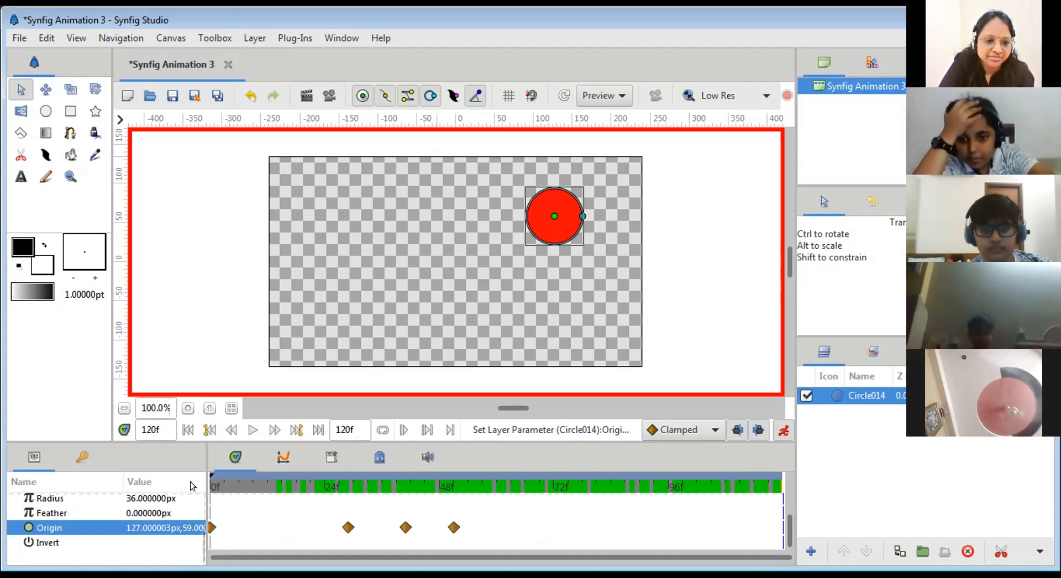
scroll(204, 547, up, 1)
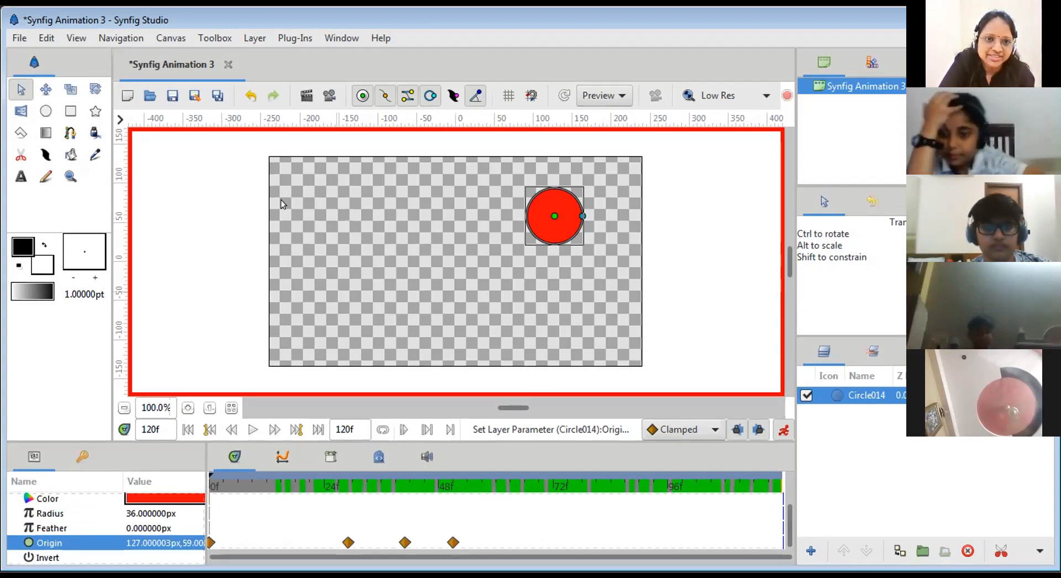
Step: Generate a preview of the red circle's animation in Synfig Animation 3, play it once and close it
click(329, 95)
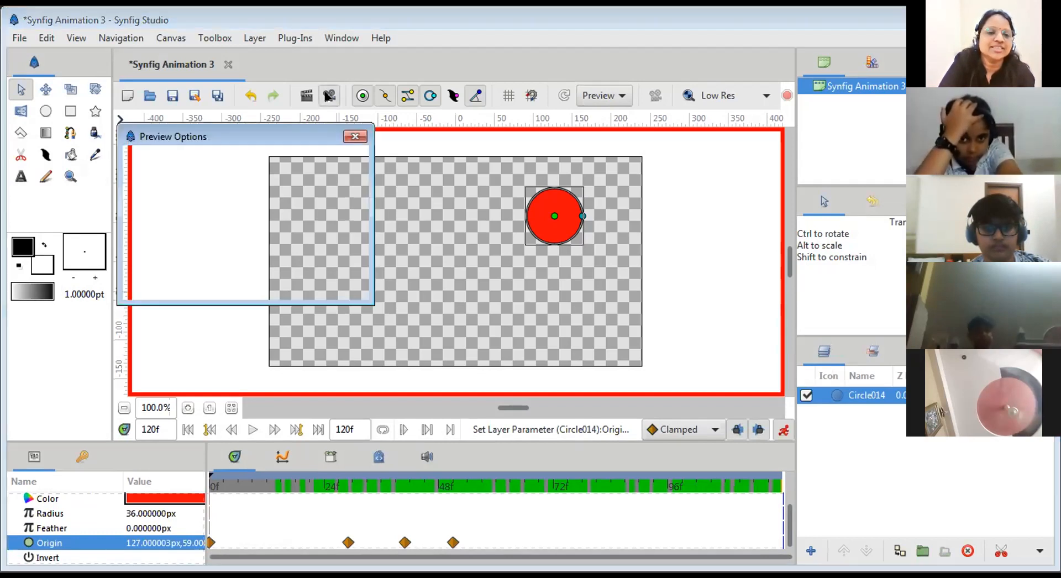
click(303, 278)
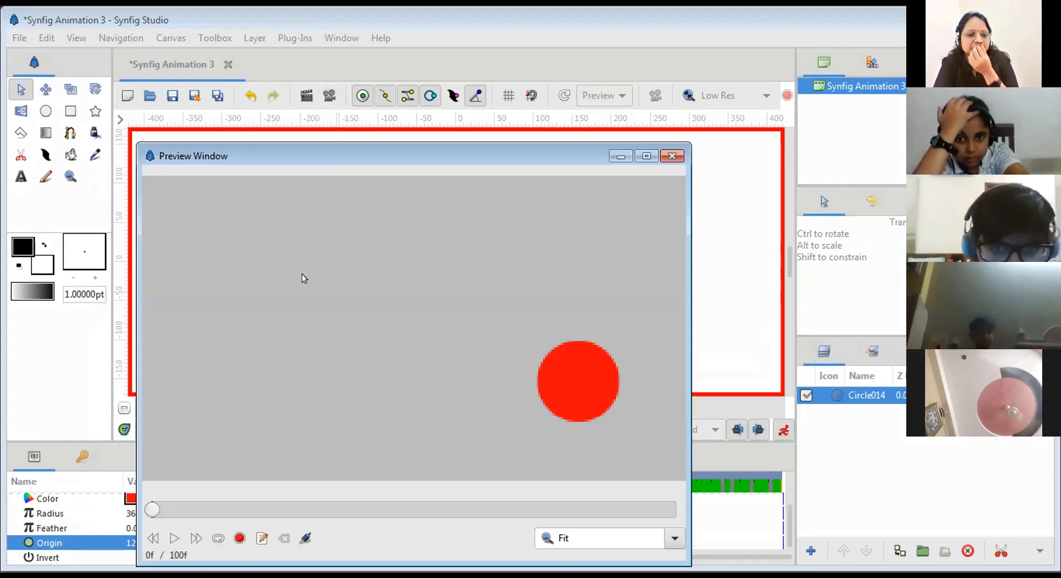
click(174, 538)
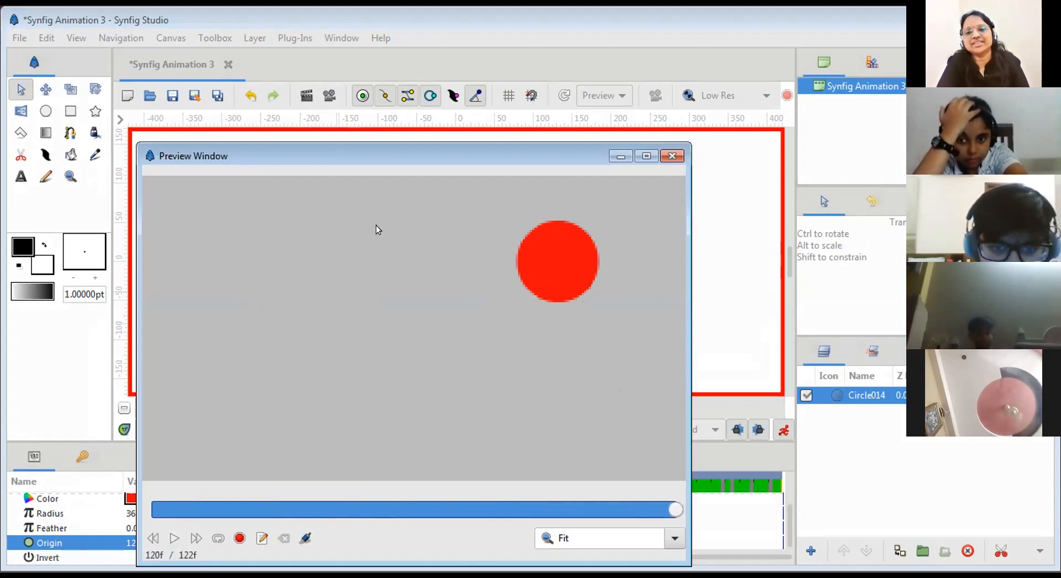
click(661, 159)
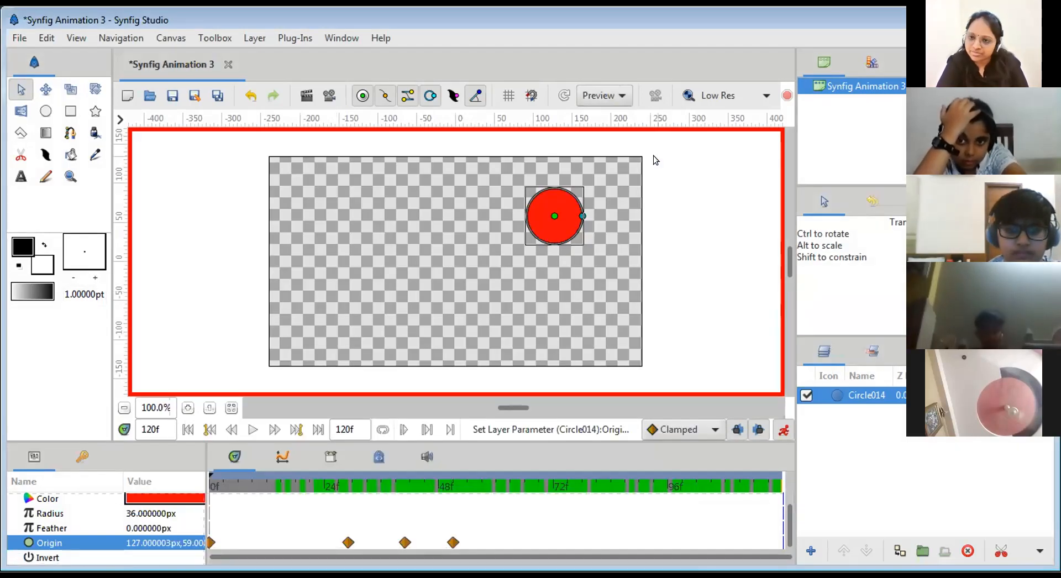
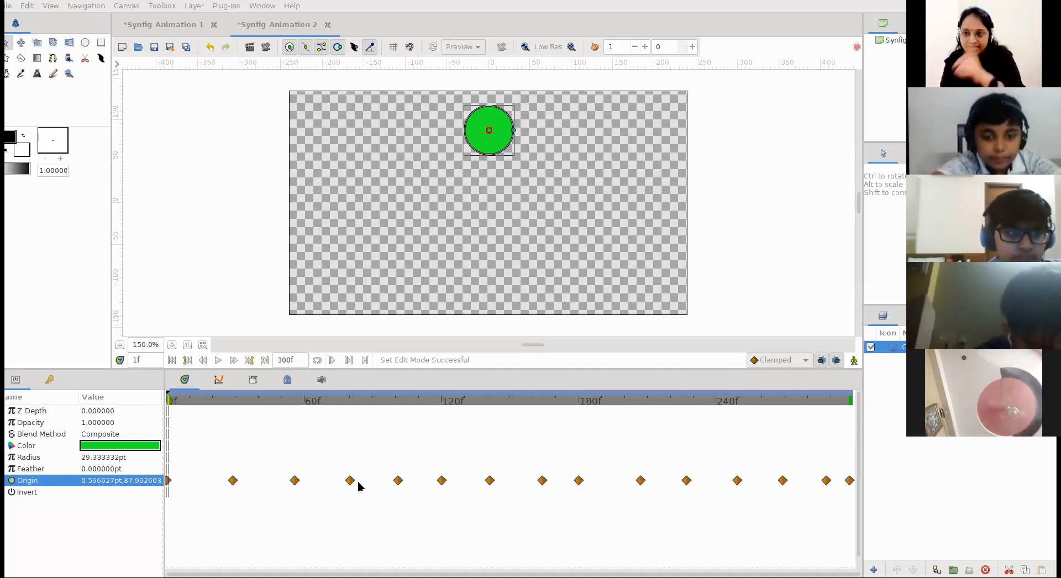
Step: Save the green circle animation as Demo in the student home folder, using the compressed Synfig file format (*.sifz)
click(11, 6)
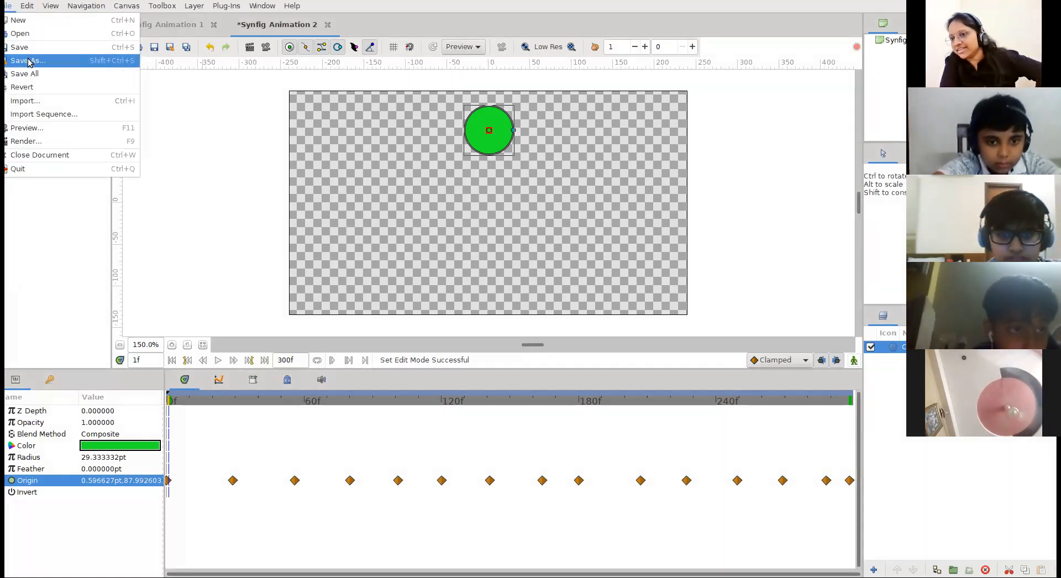
click(29, 61)
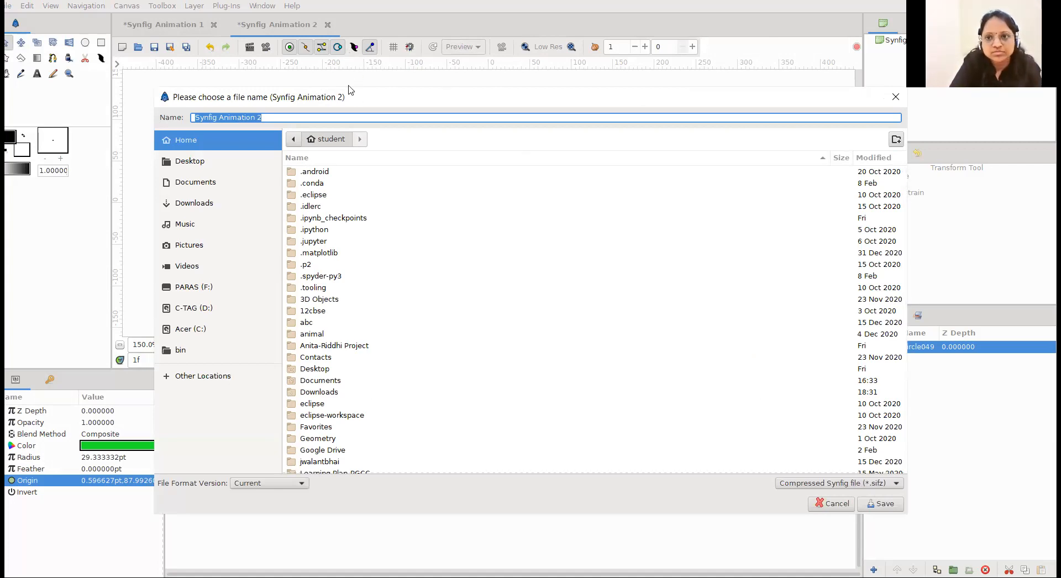
drag(348, 90, 309, 20)
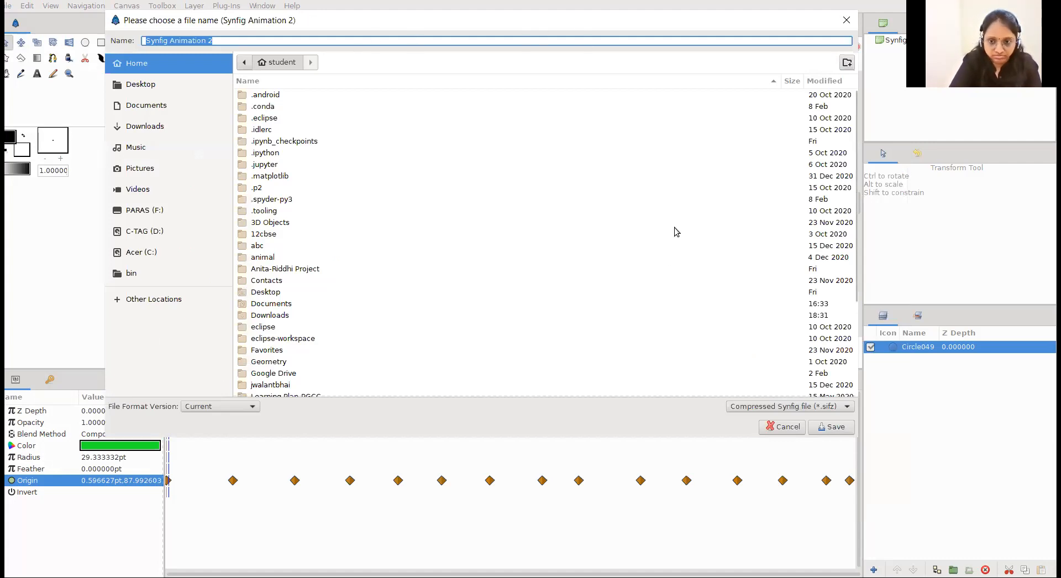
click(835, 410)
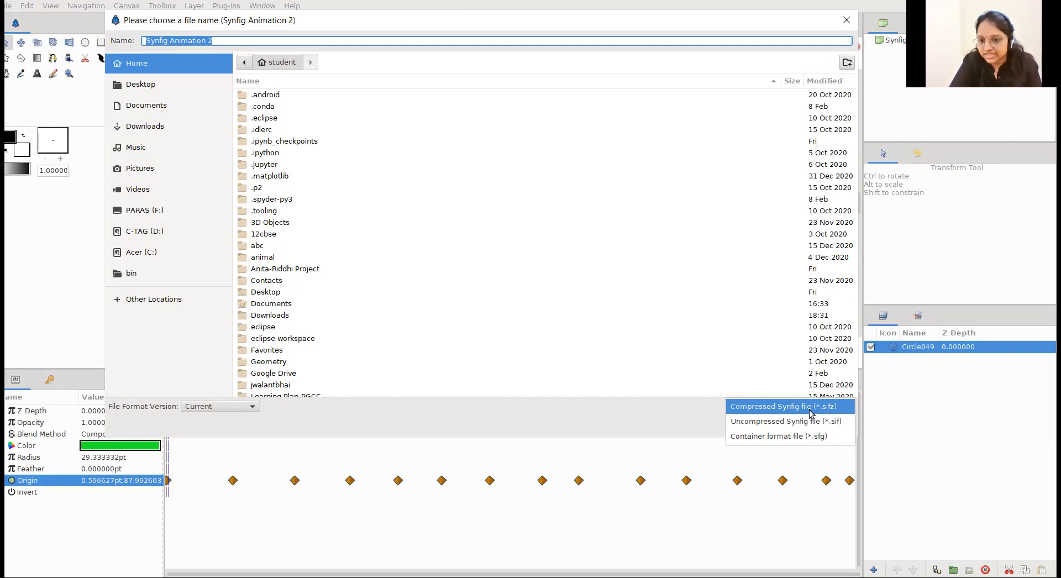
click(809, 410)
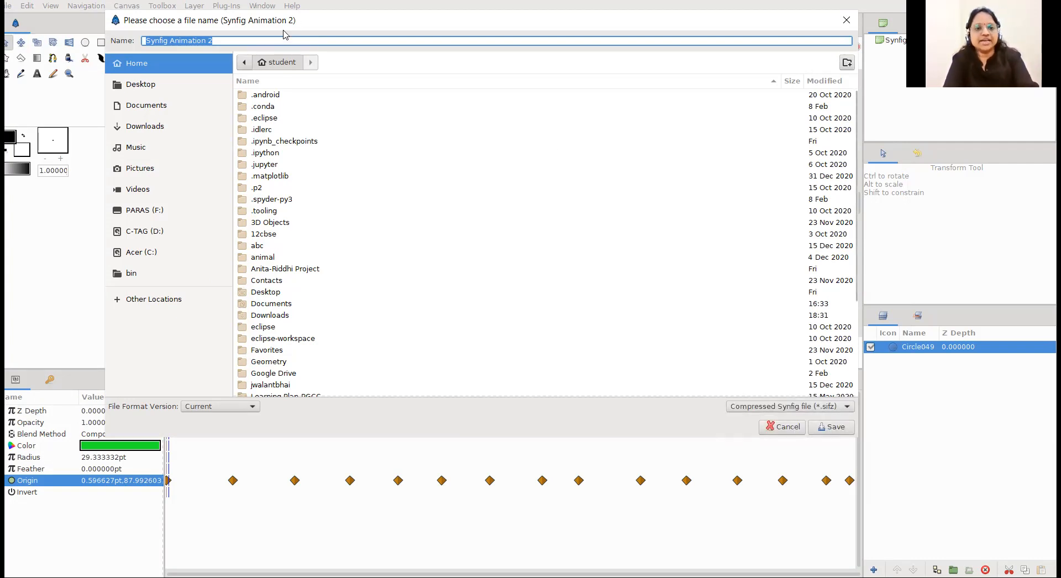
text(Demo)
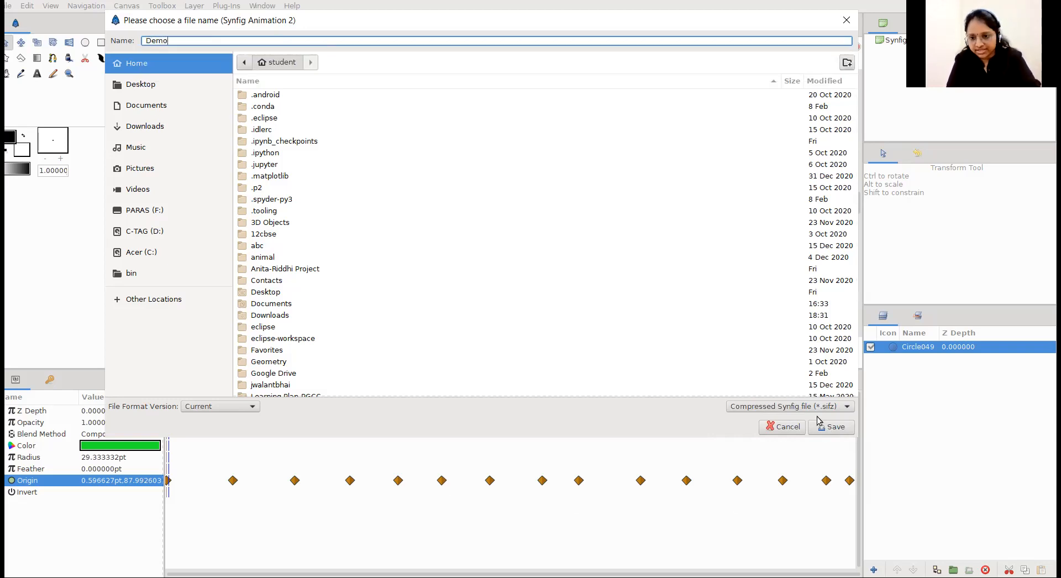
click(823, 433)
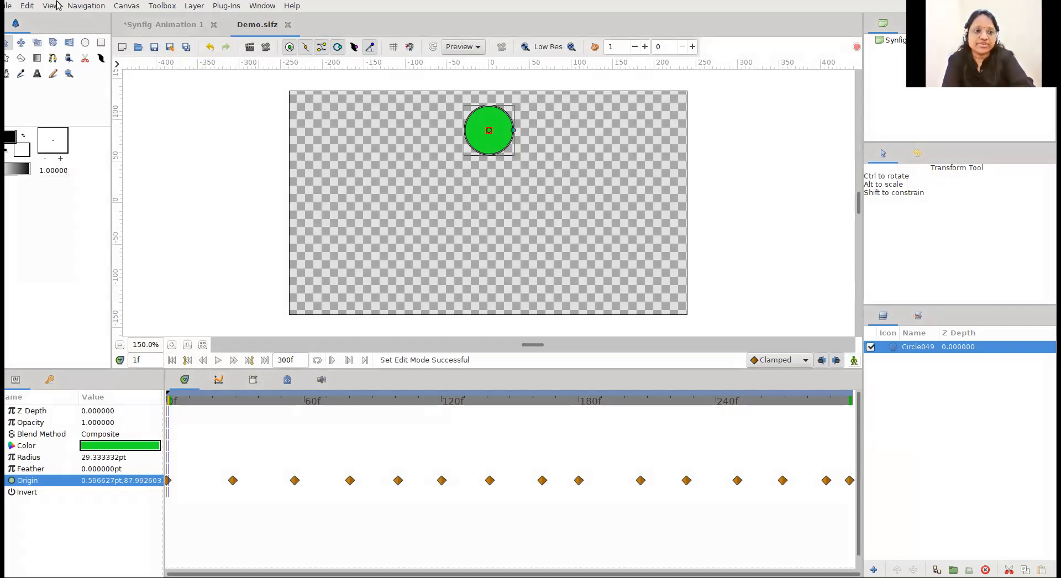
click(8, 6)
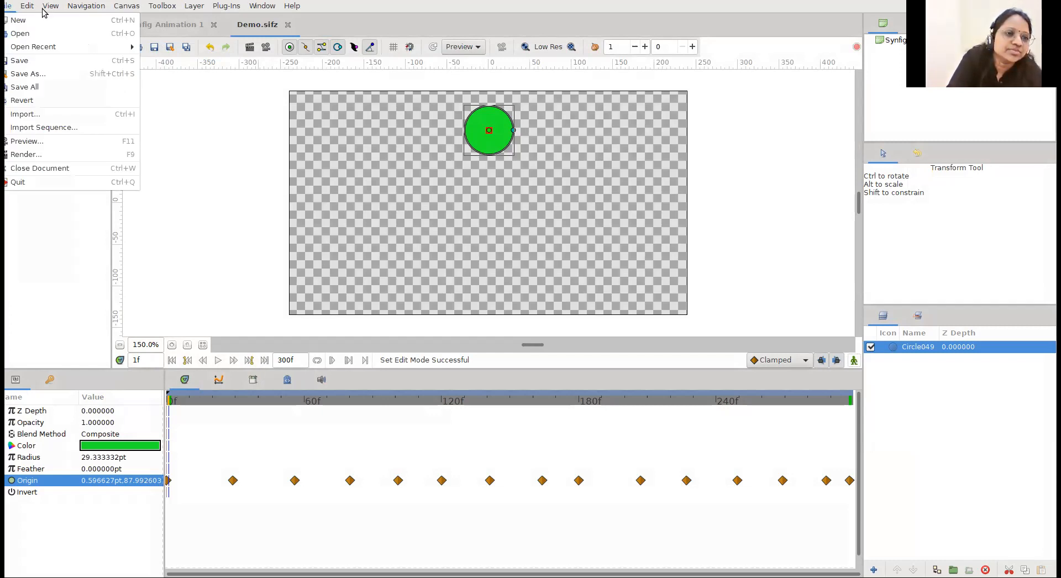
click(28, 6)
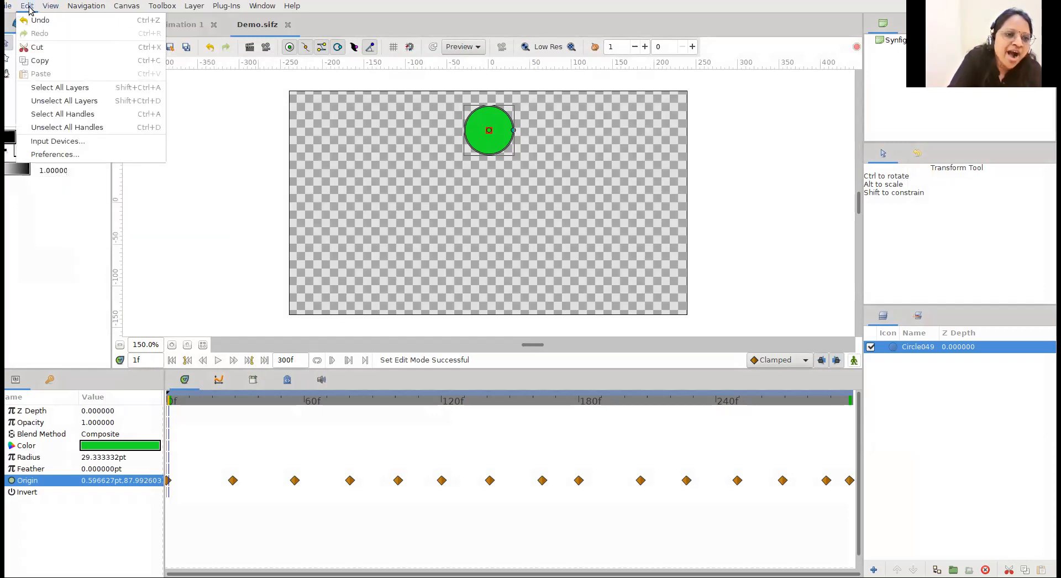
click(277, 152)
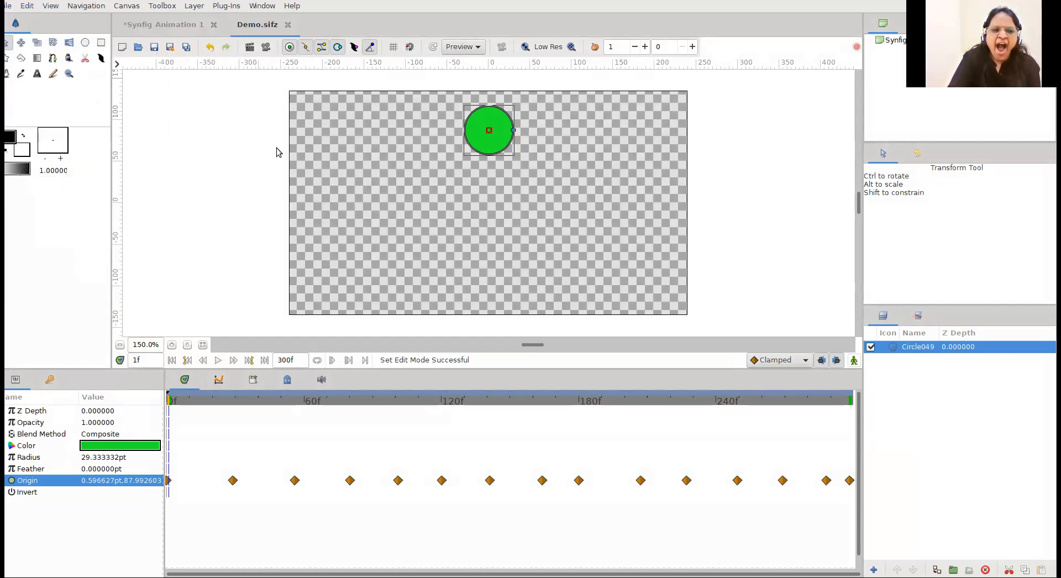
click(117, 65)
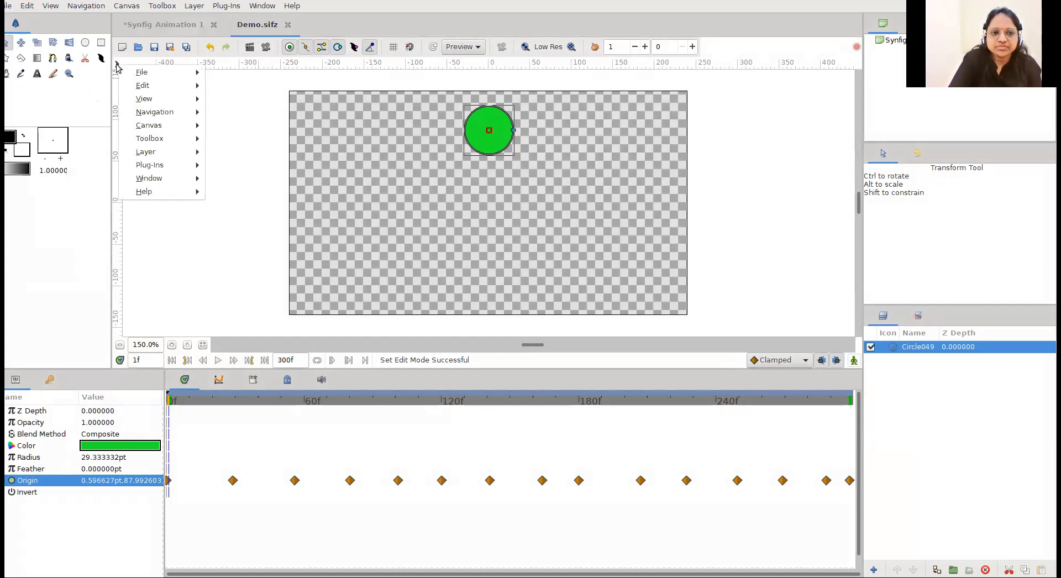
mouse_move(144, 77)
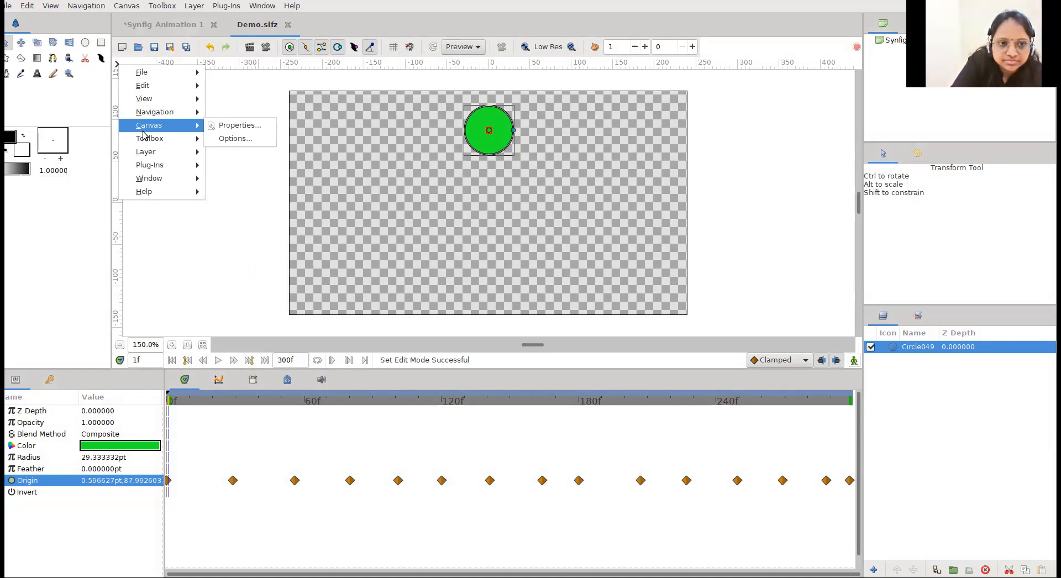
click(238, 125)
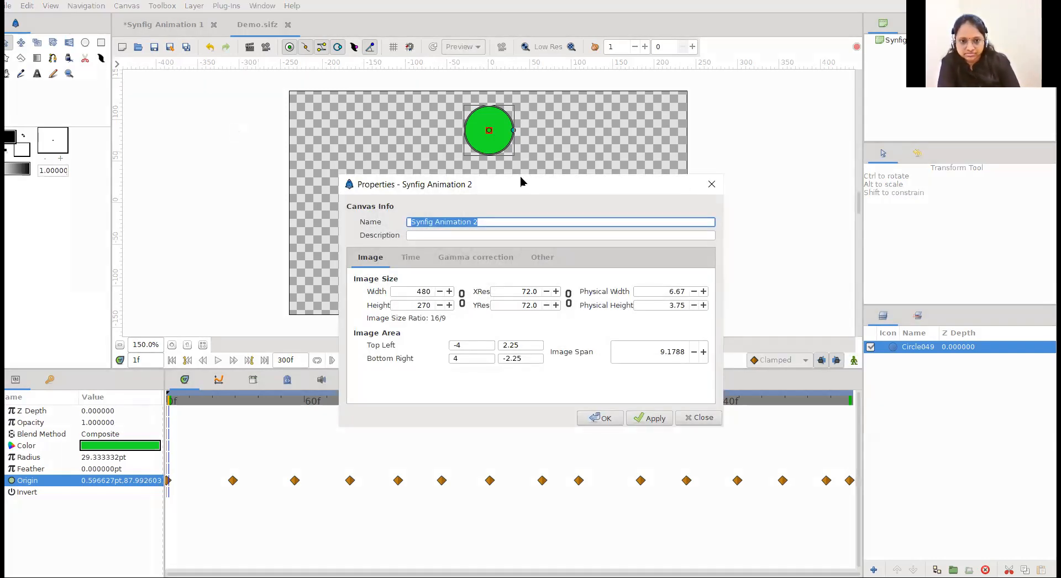
click(711, 184)
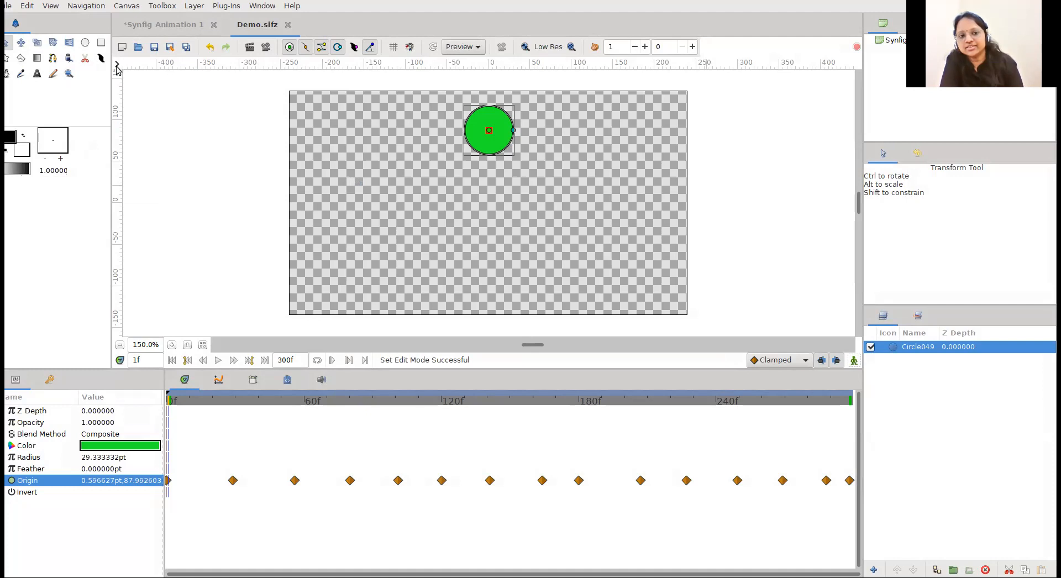
Step: Set the Demo canvas's end time to 1300f and its duration to 1301f in the canvas properties
click(116, 65)
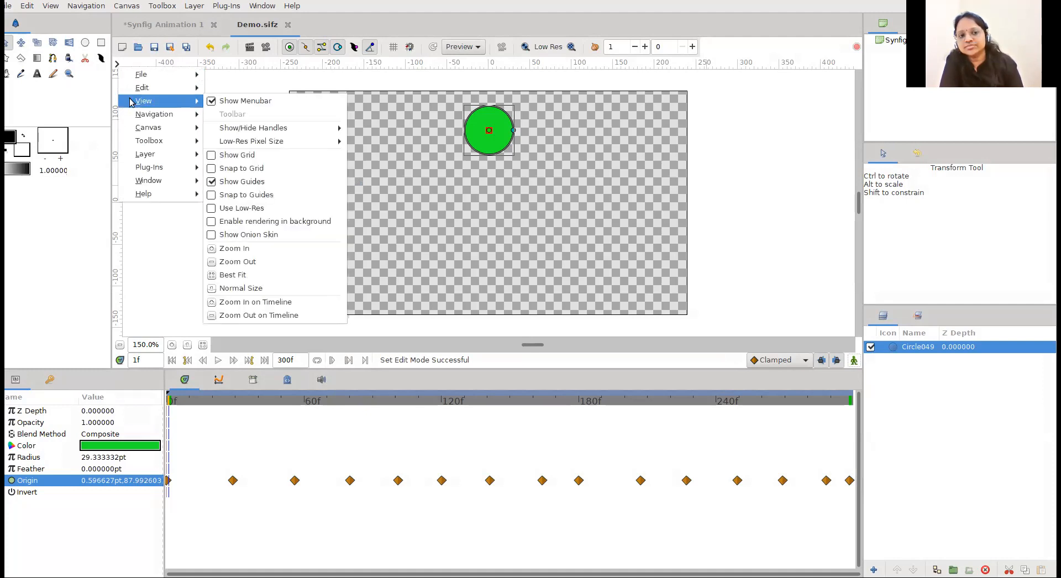
mouse_move(142, 128)
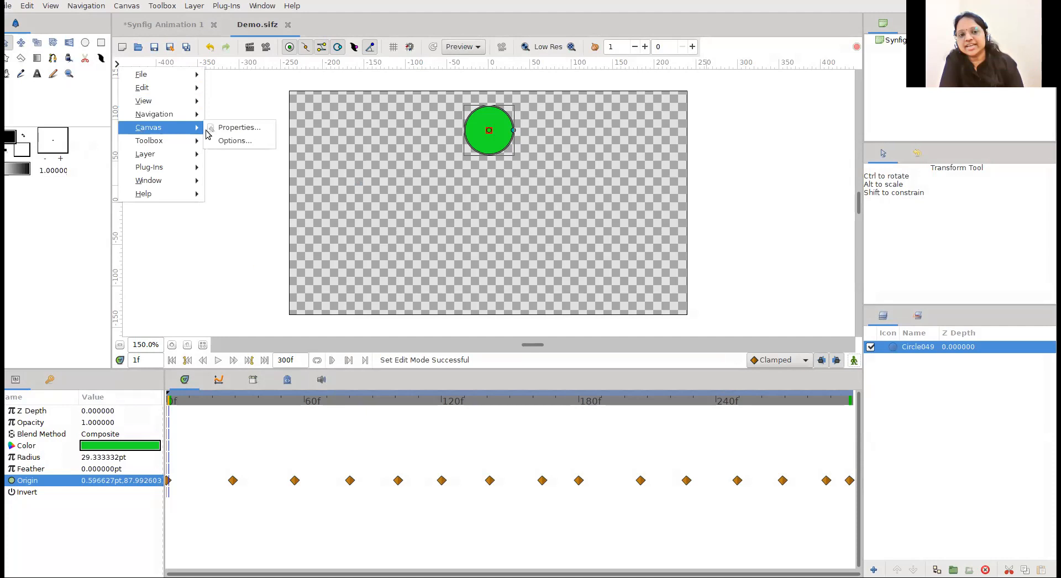
click(228, 131)
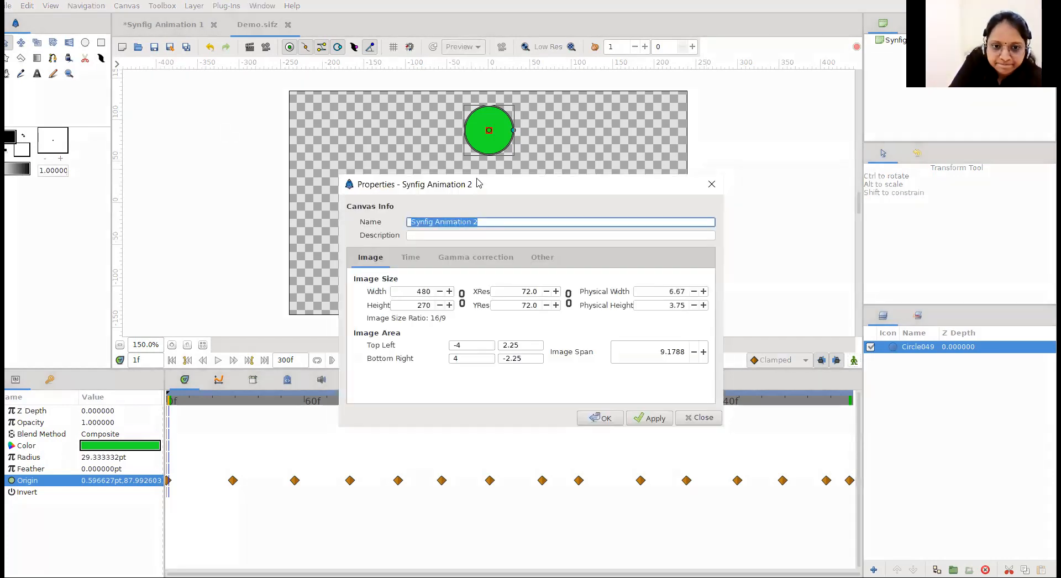
drag(479, 183, 473, 152)
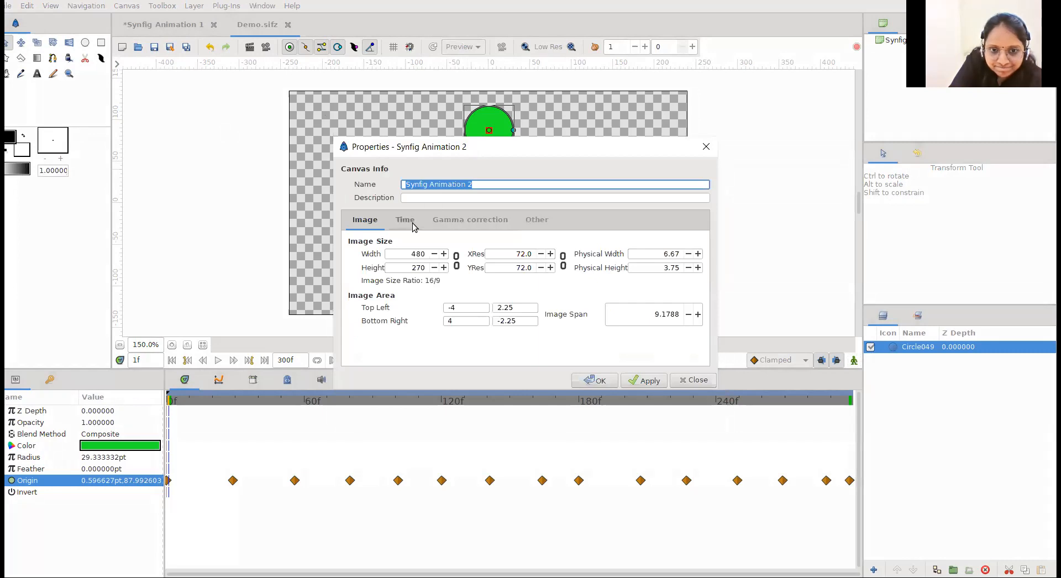
click(405, 219)
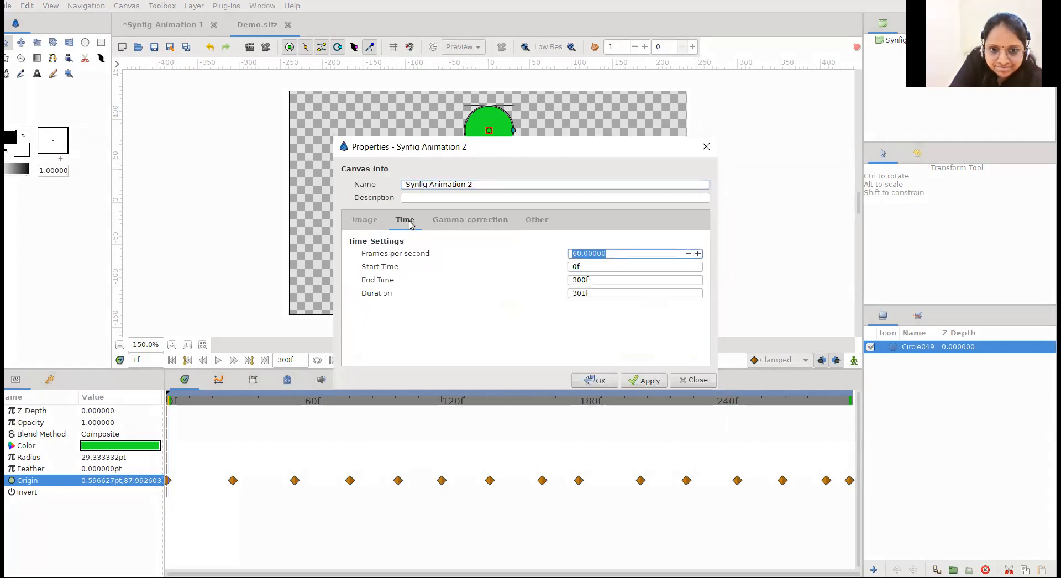
click(605, 281)
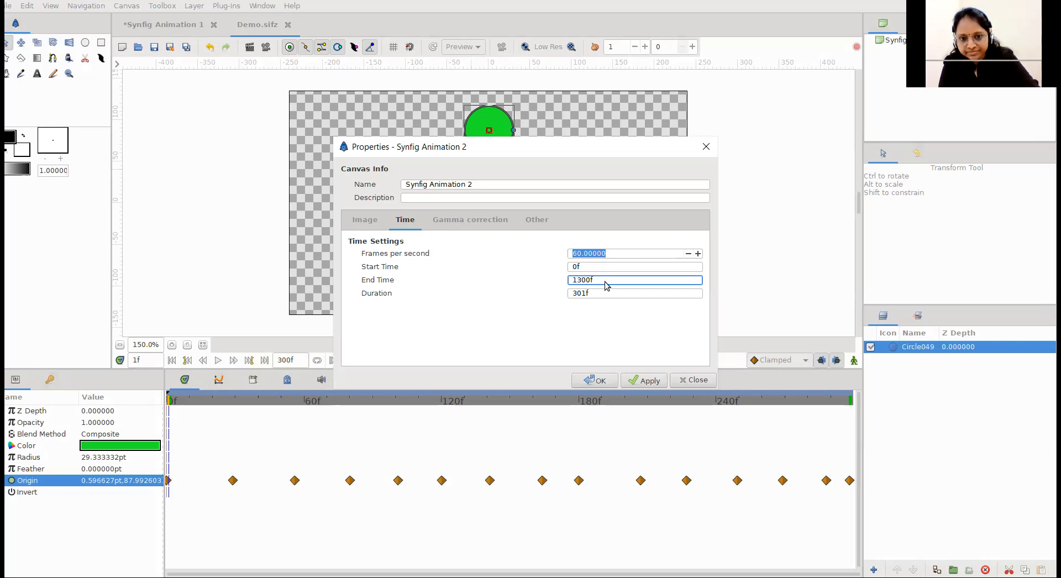
key(Tab)
text(13)
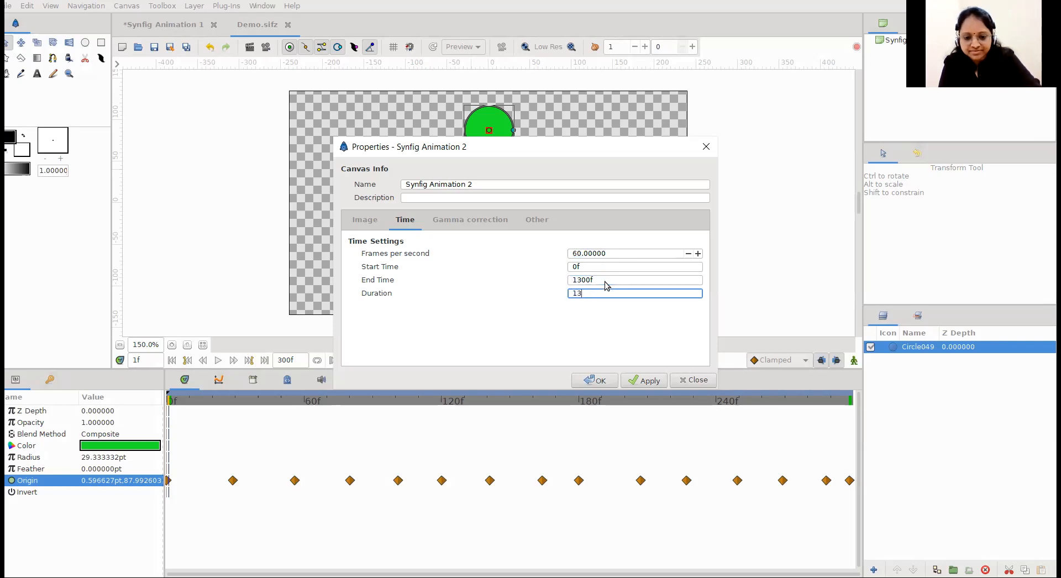
key(Tab)
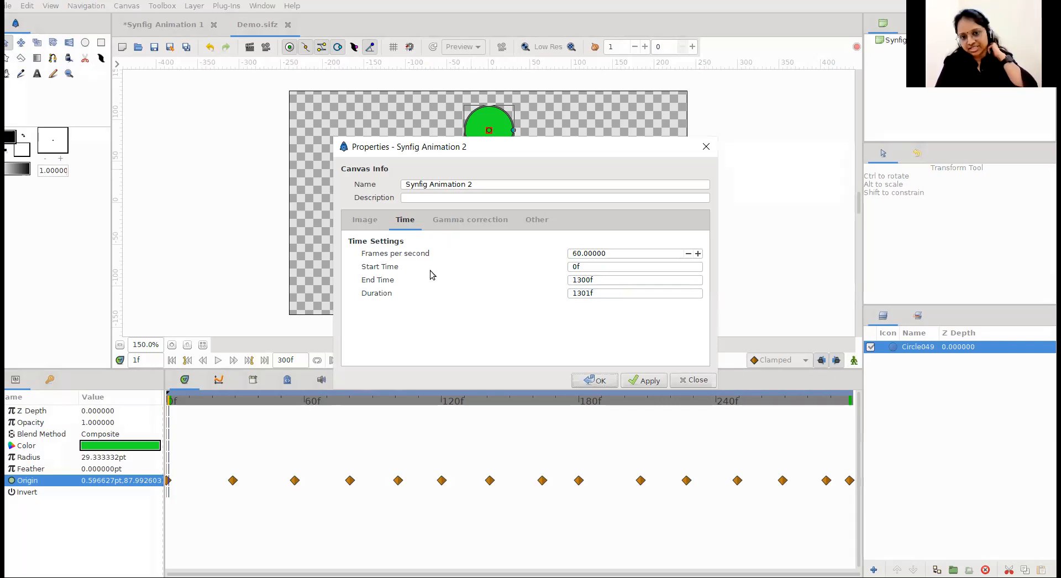
Step: Set the Demo canvas's frame rate to 24 frames per second
click(654, 255)
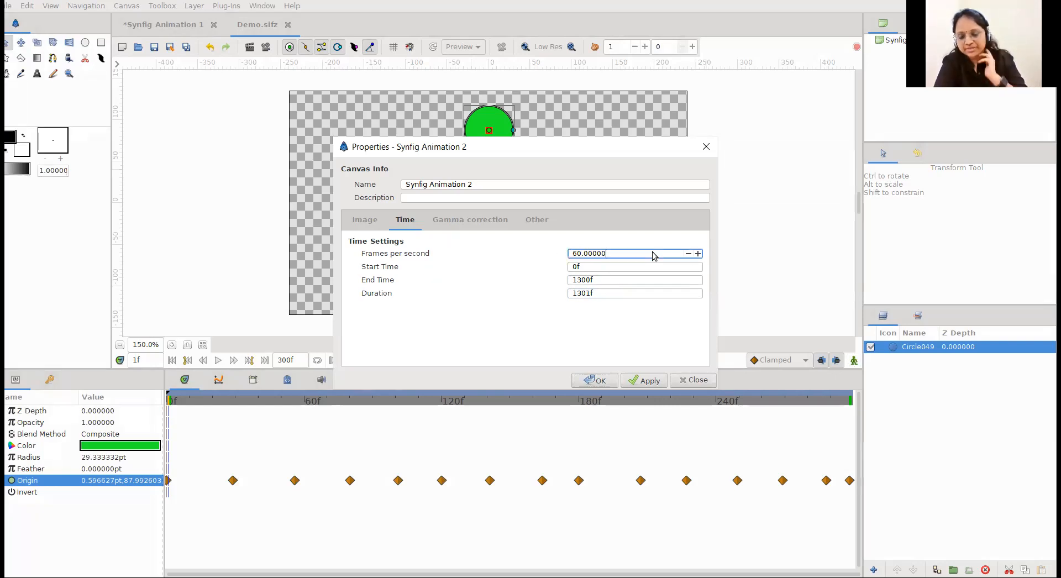
key(BackSpace)
key(BackSpace)
key(BackSpace)
key(BackSpace)
key(BackSpace)
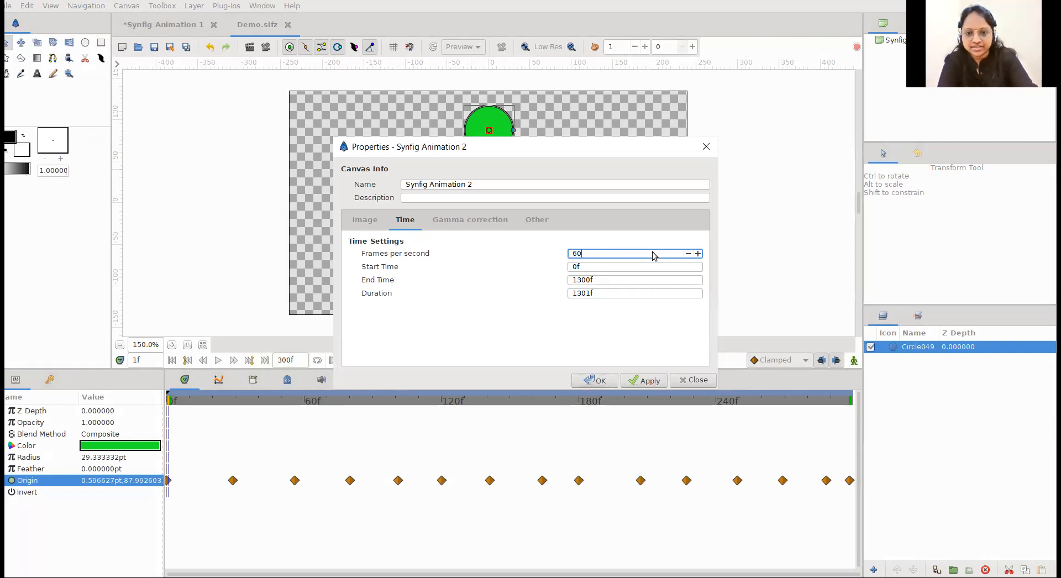
text(24)
key(Tab)
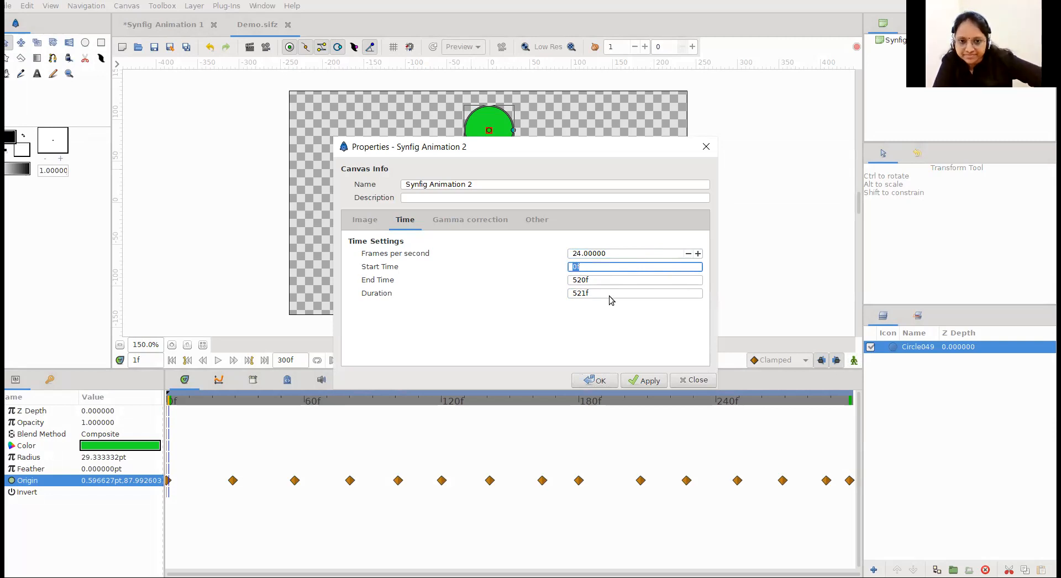
Step: Review the canvas's gamma correction, lock, time and image settings, apply the changed properties and close them
click(481, 220)
click(544, 221)
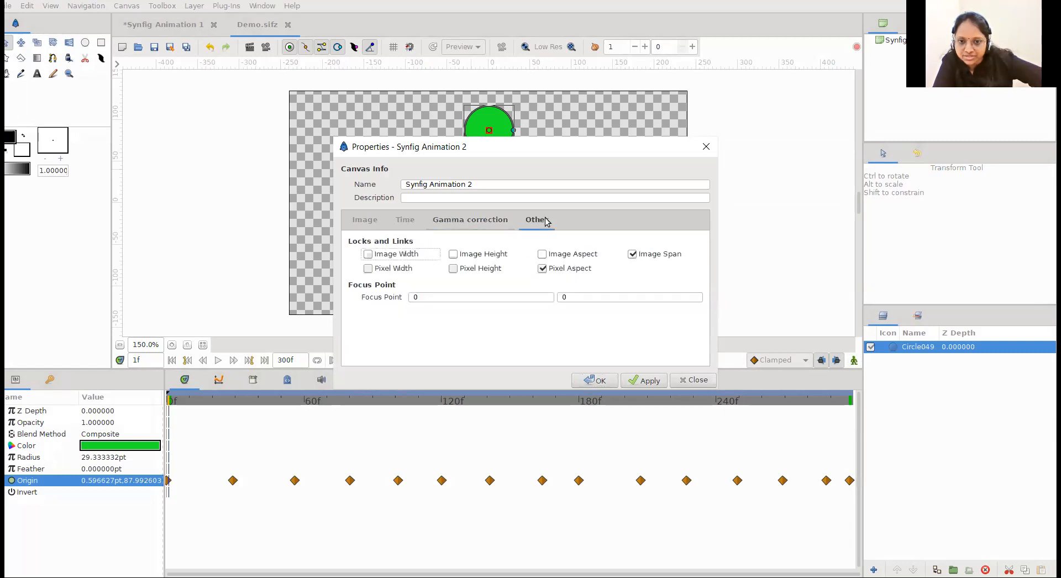
click(404, 218)
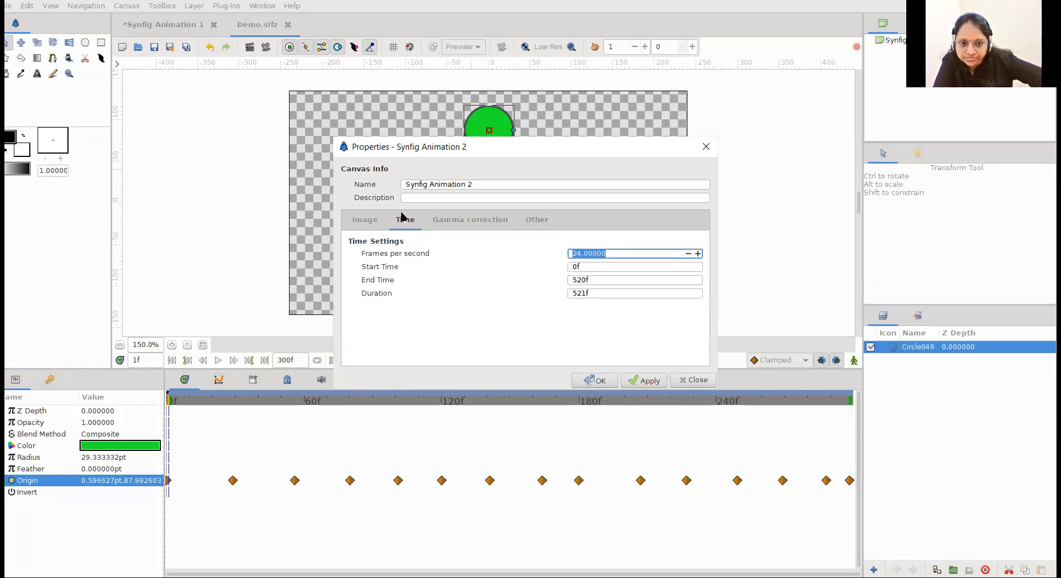
click(373, 219)
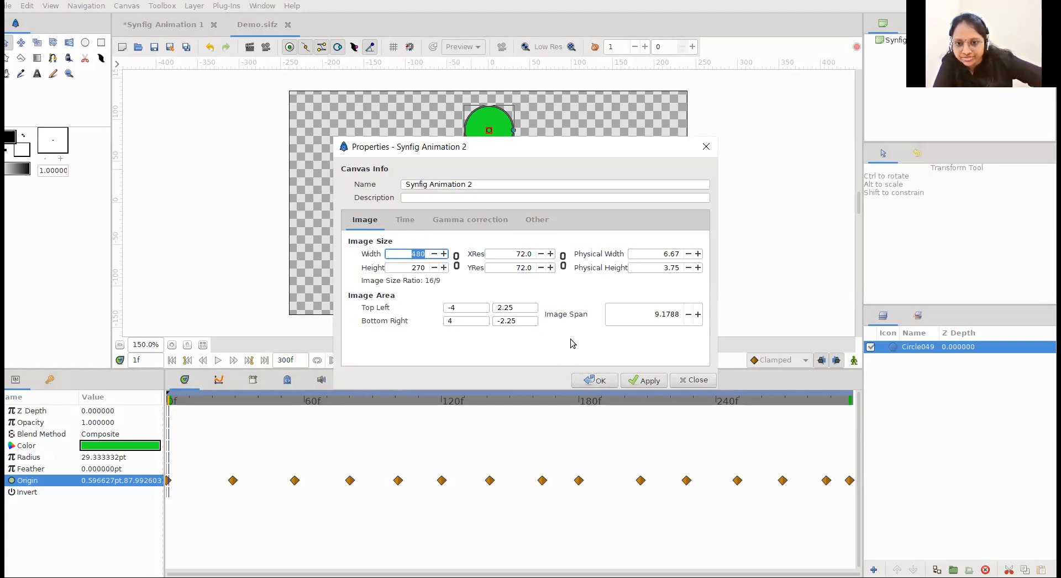
click(648, 381)
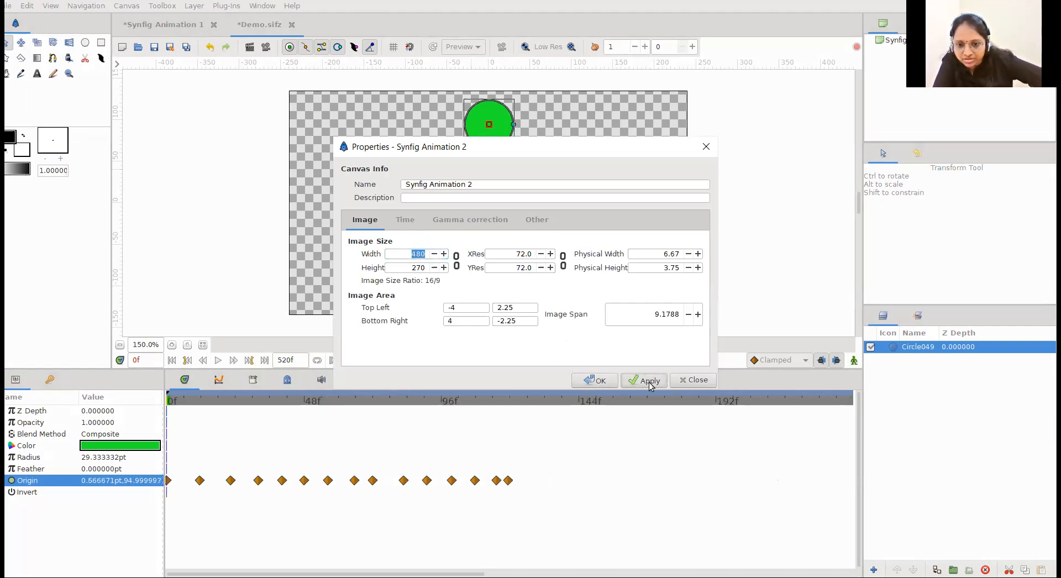
click(698, 381)
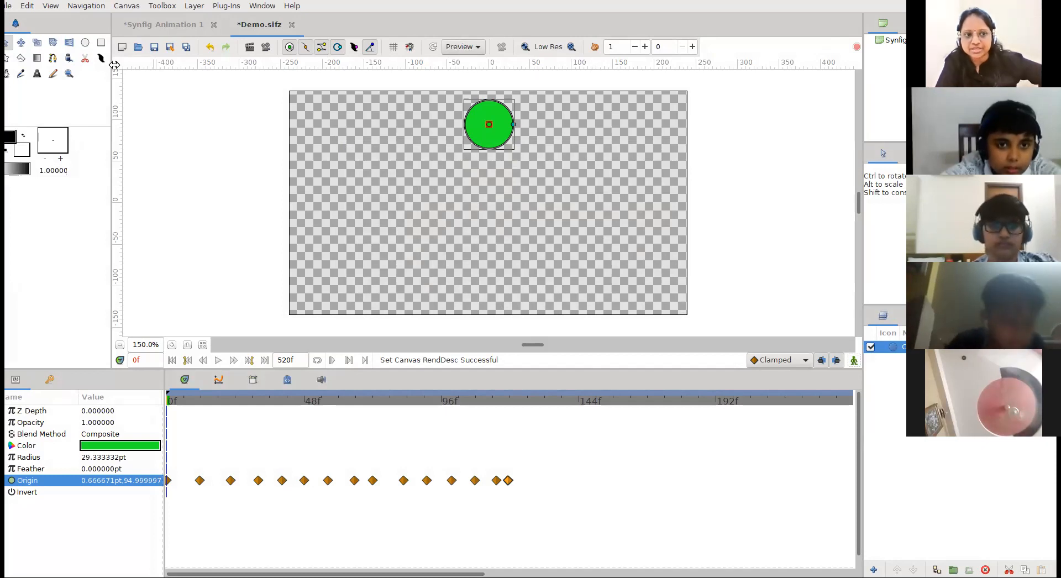
Step: Deselect the green circle and create a new animation with its canvas zoom set to 150%
click(346, 150)
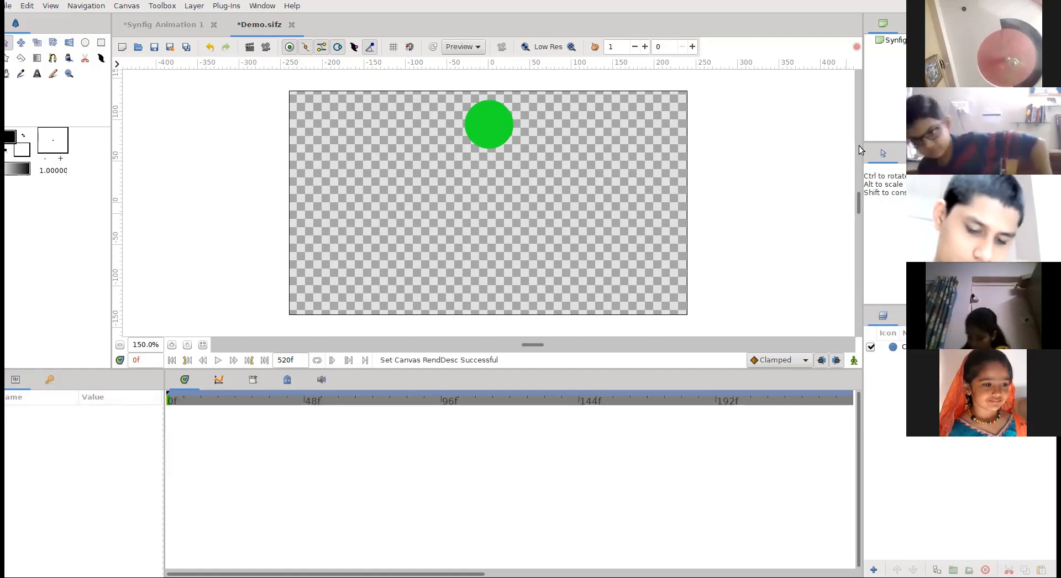
click(627, 74)
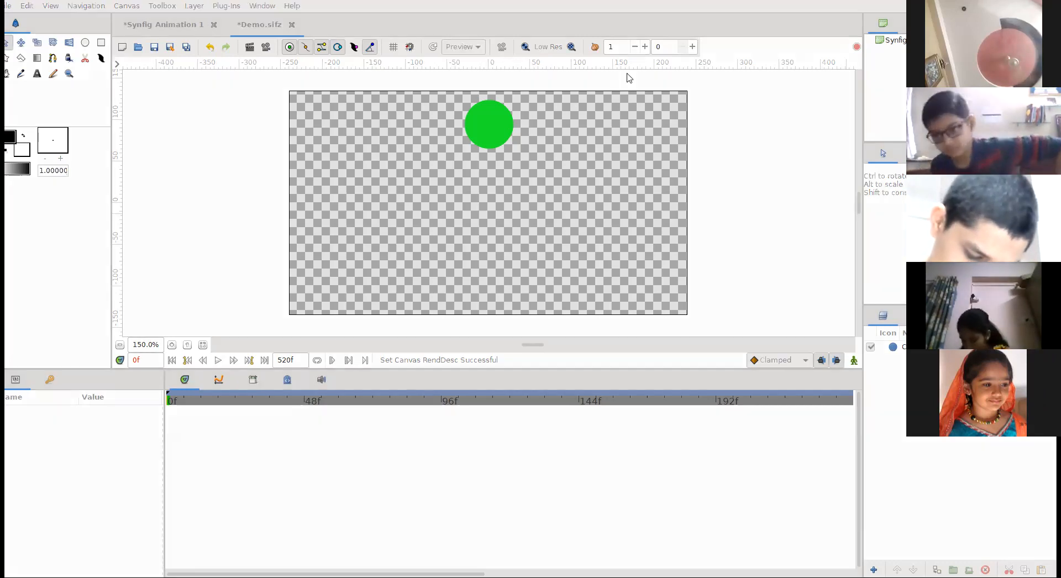
click(122, 48)
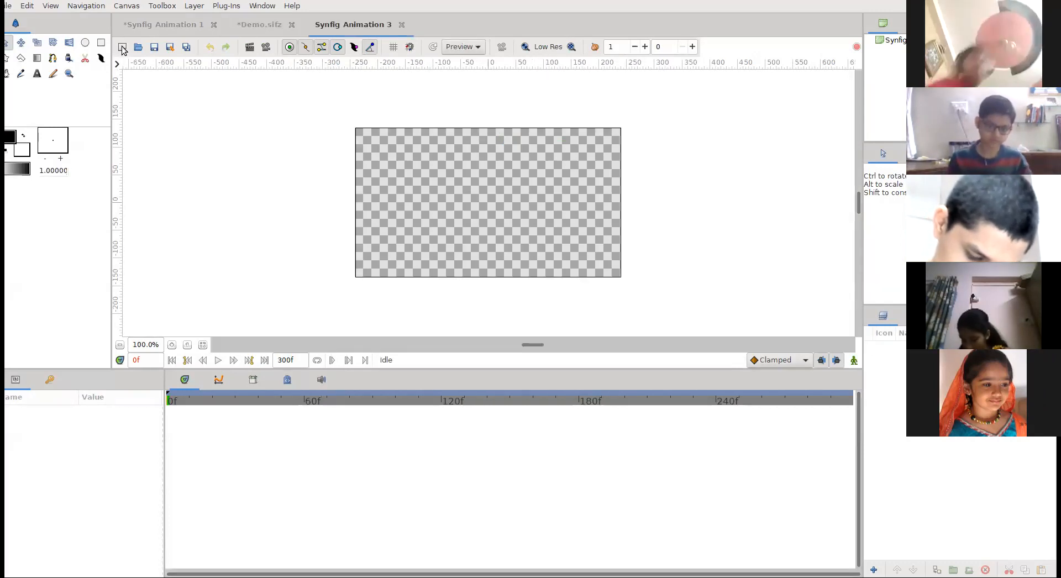
double_click(145, 345)
text(150)
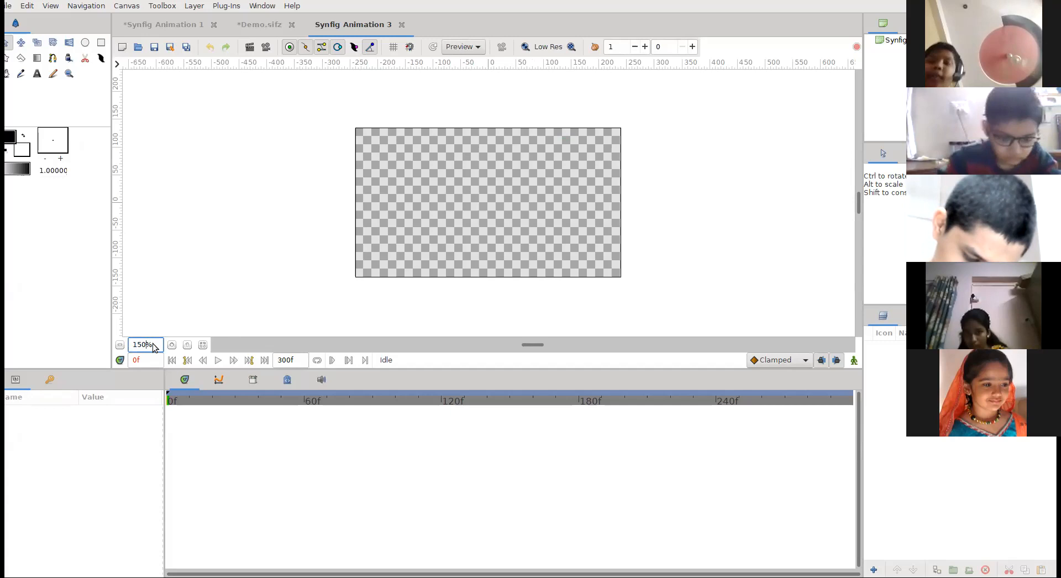
key(Return)
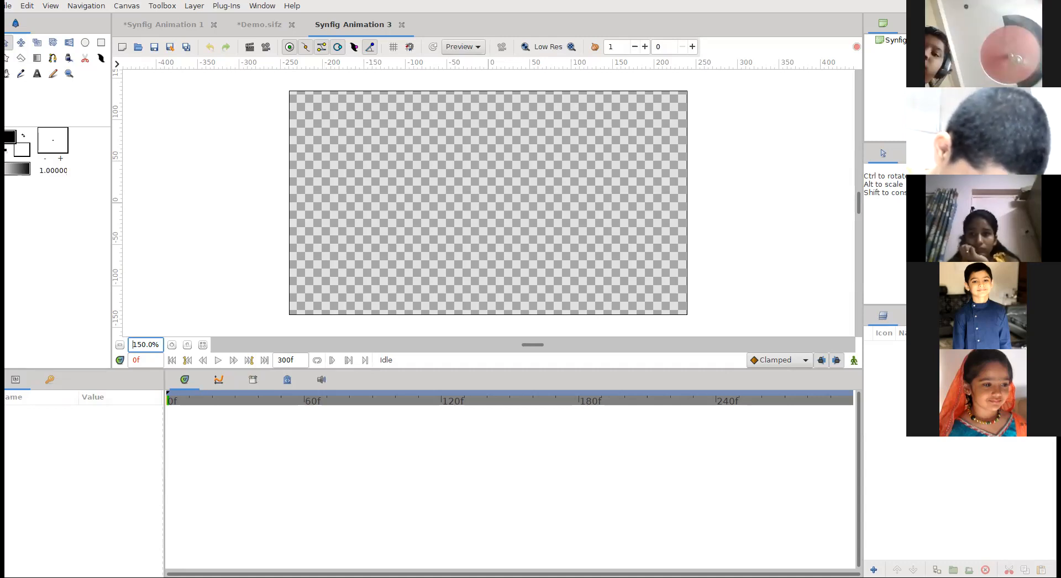
Step: Add a text layer containing the person's full name in the upper middle of the canvas with the Text tool
click(37, 74)
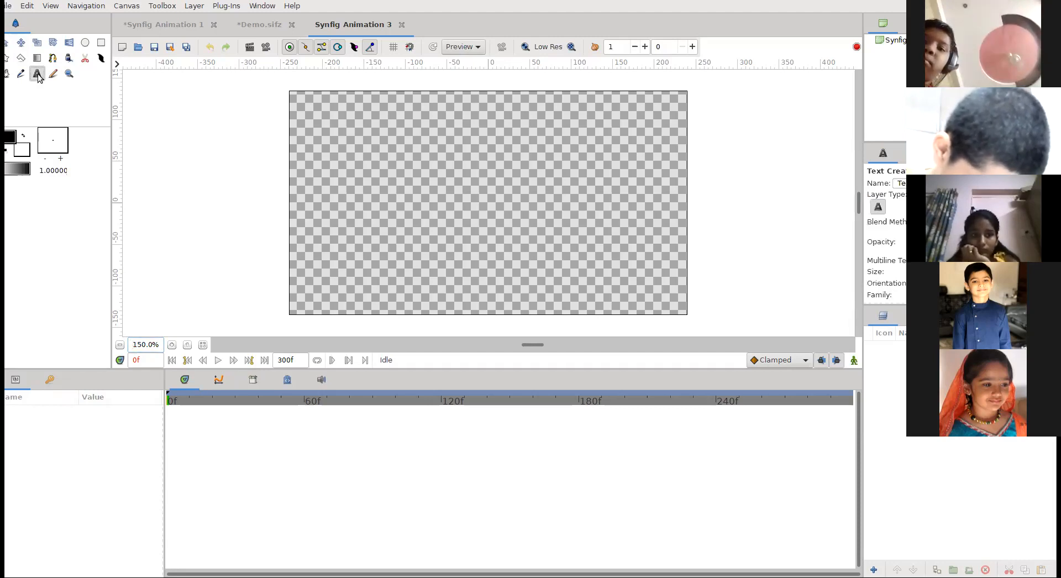
click(493, 159)
text(Palak Pars)
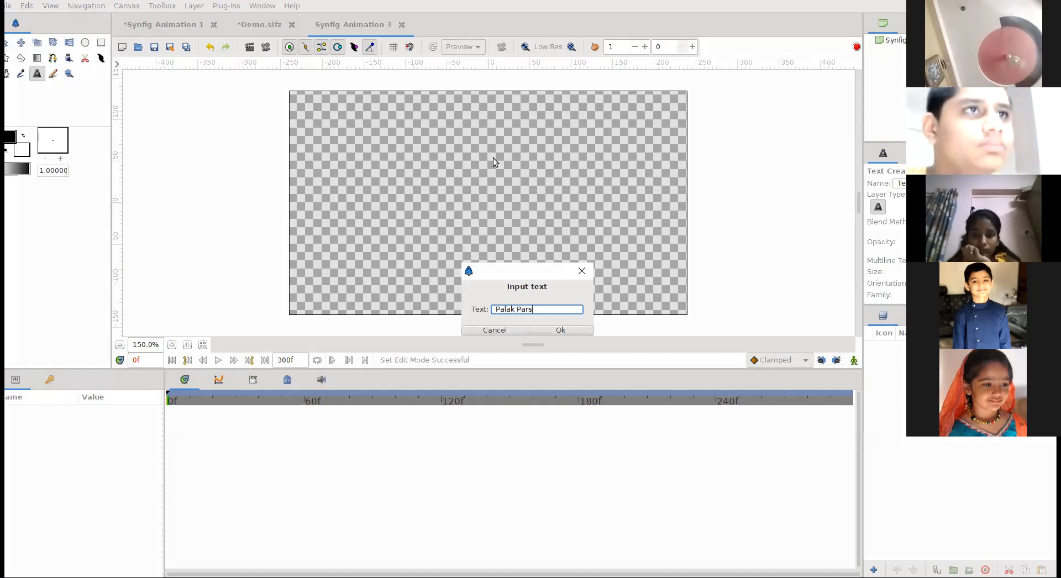
text( Gandhi)
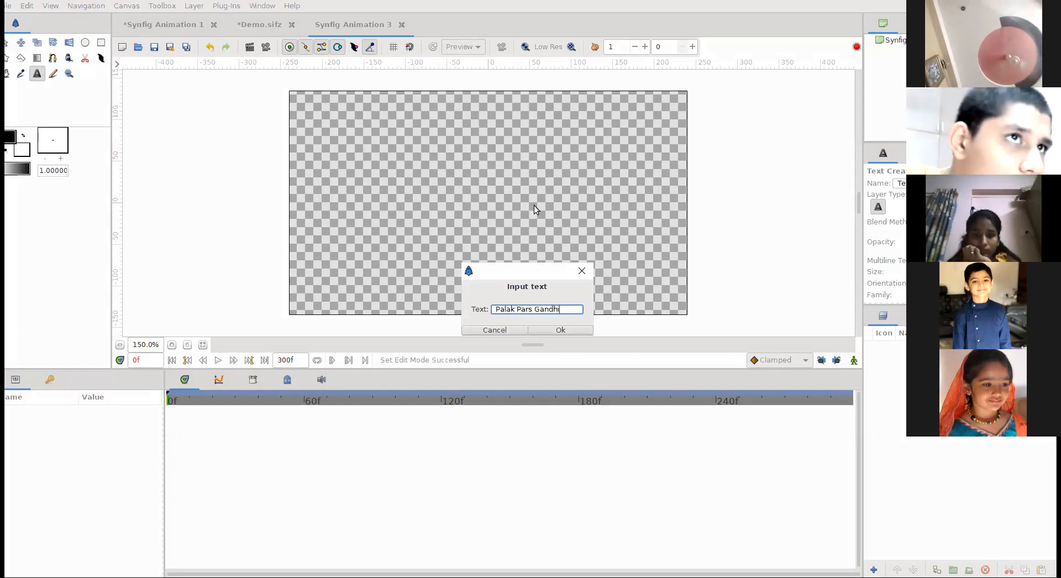
click(554, 331)
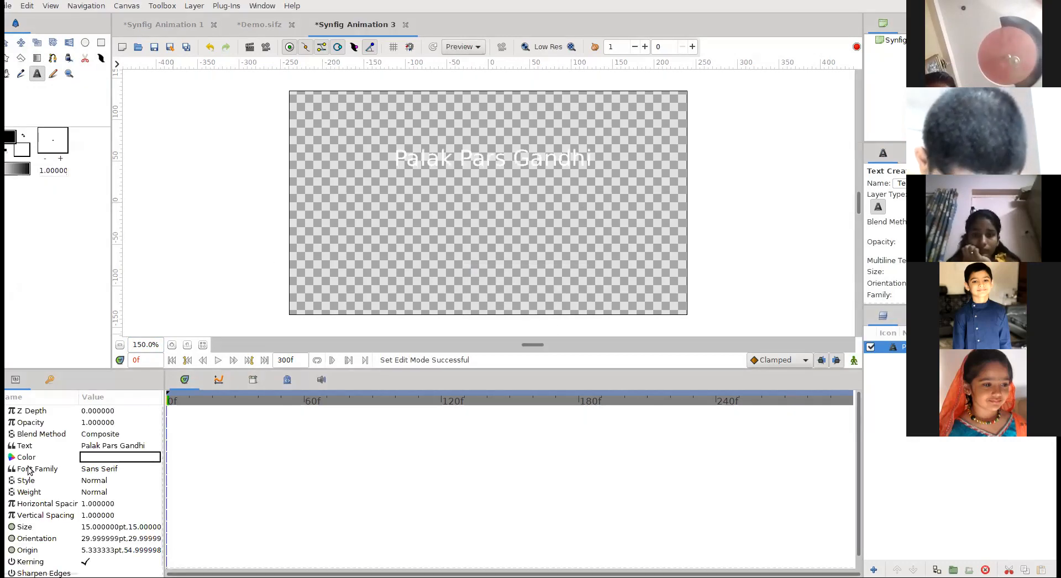
Step: Set the name text's color to red (#D70303)
double_click(87, 458)
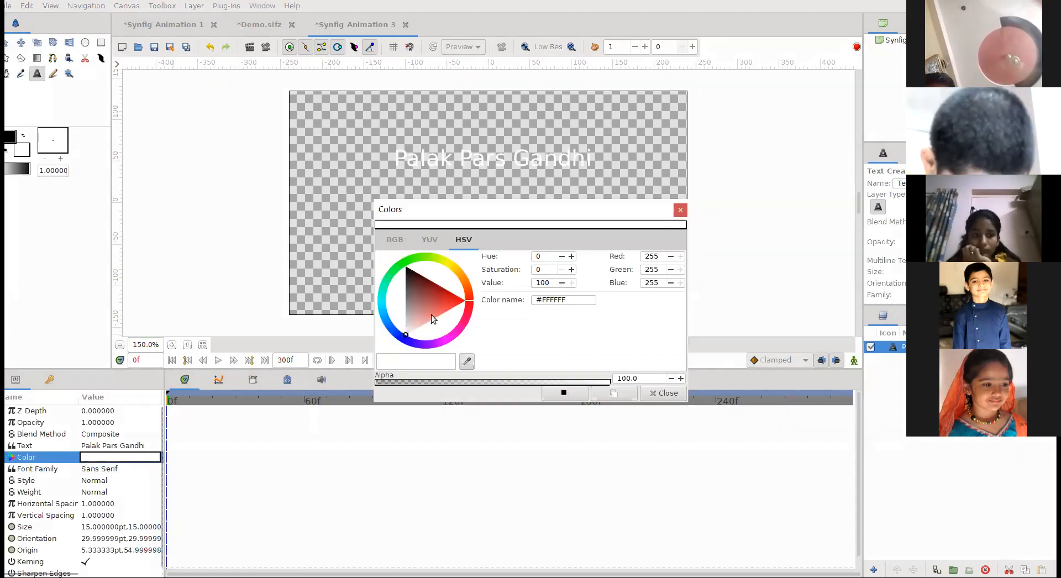
click(456, 299)
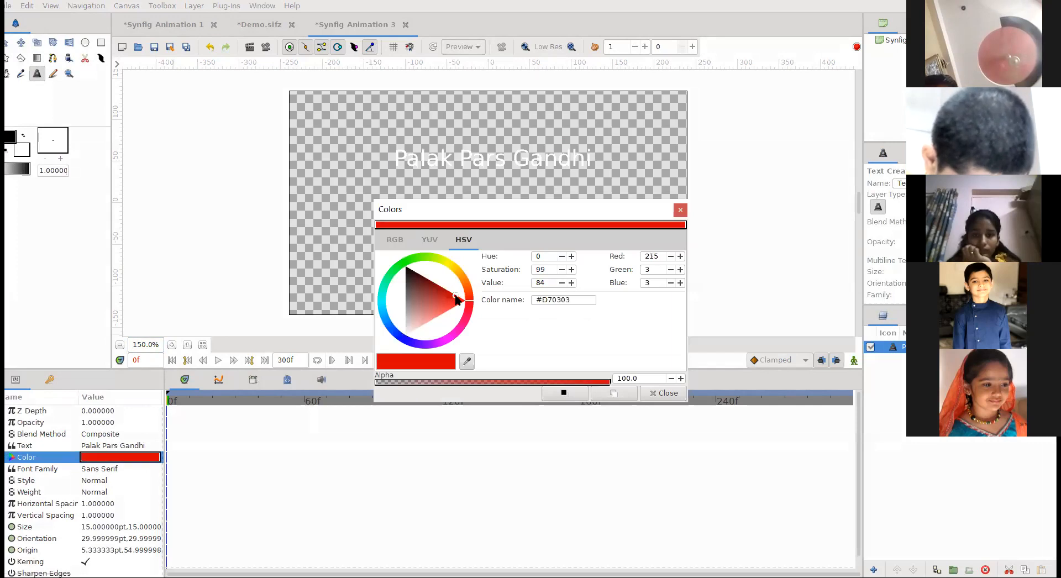
click(680, 210)
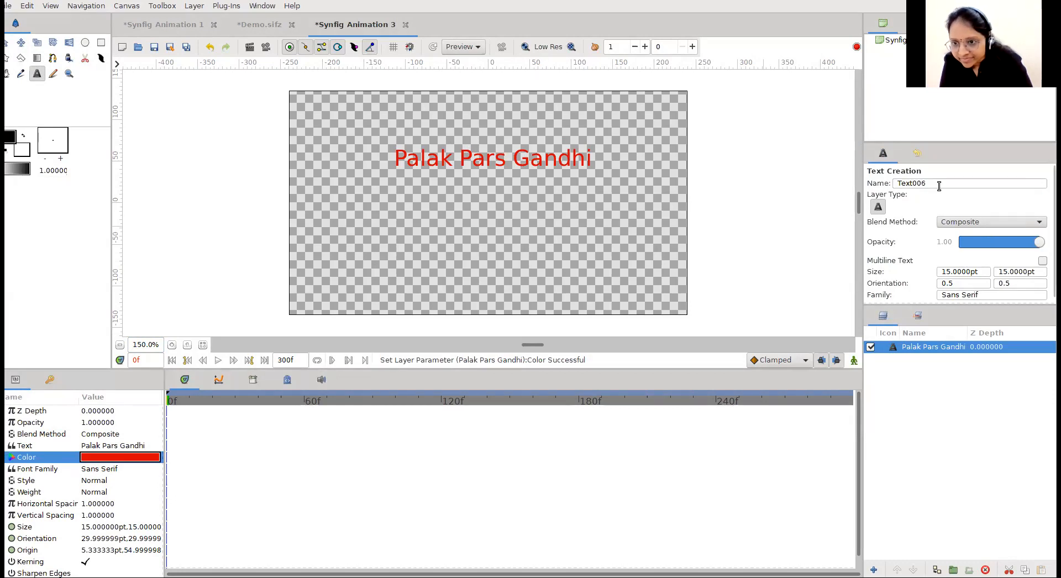
Step: Select the name text layer and enlarge the text on the canvas to about 18.7 by 26 pt
click(491, 158)
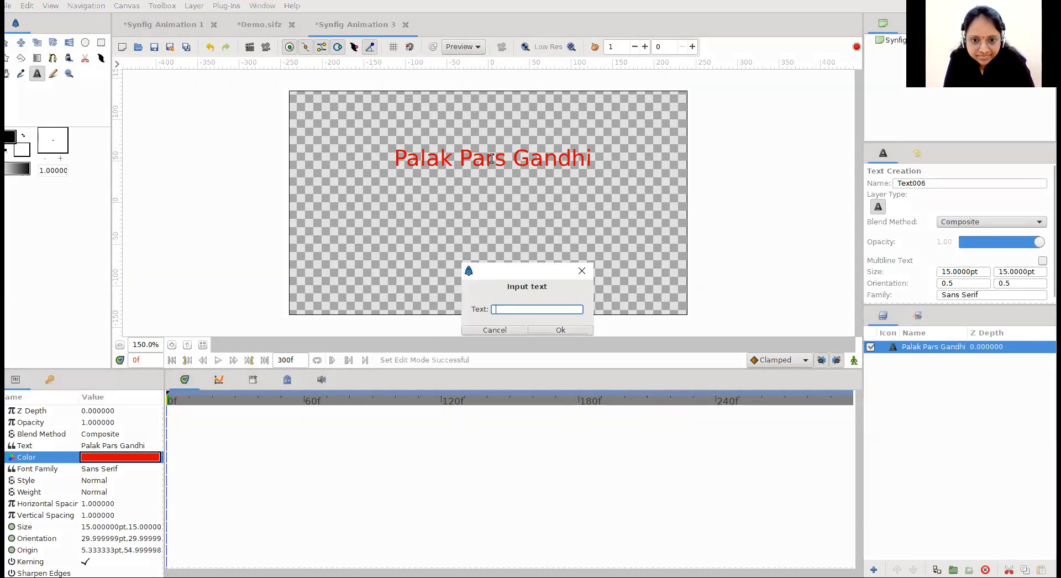
click(582, 270)
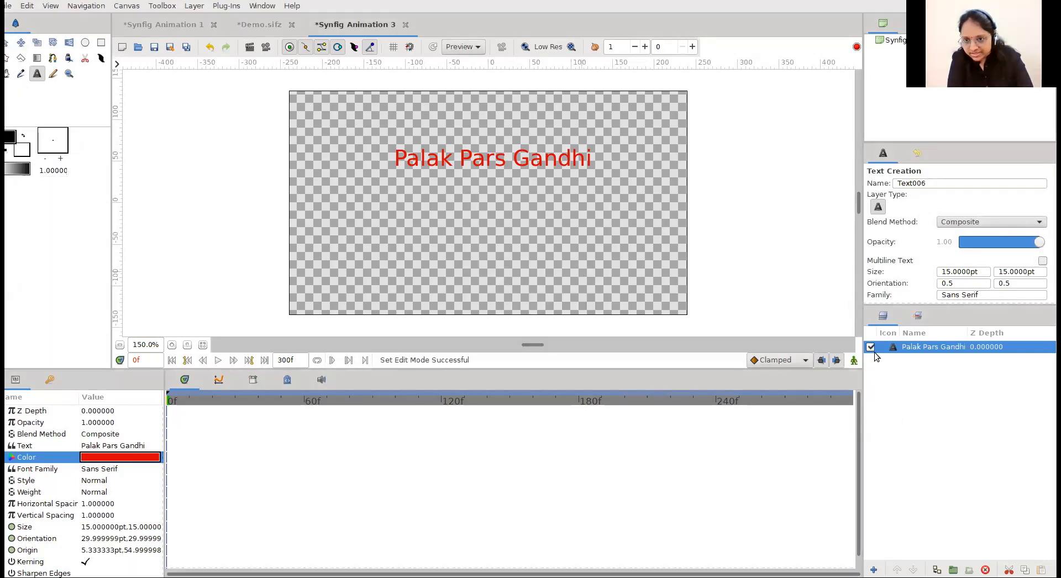
click(884, 347)
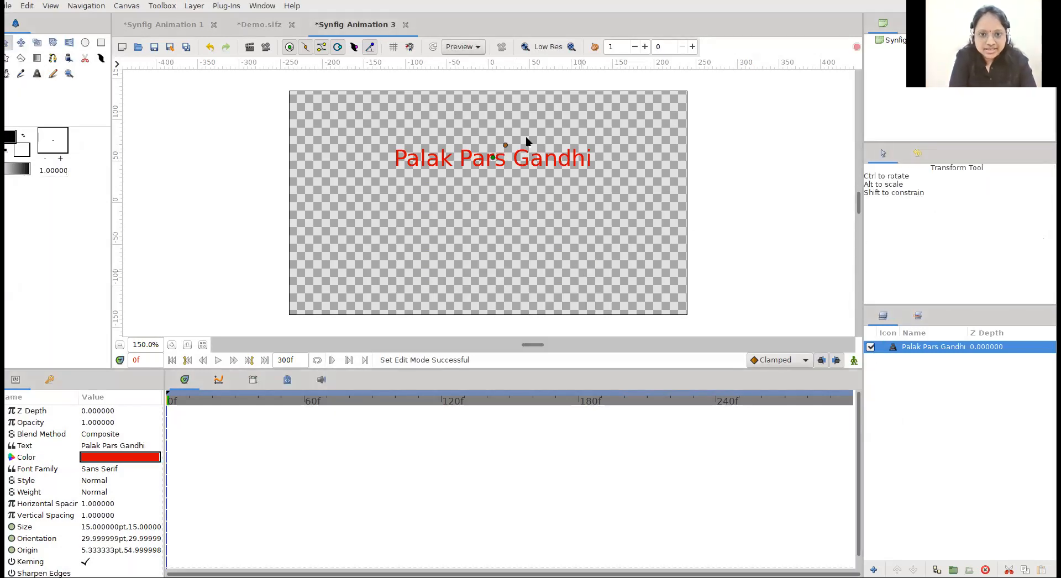
click(506, 145)
mouse_move(506, 145)
mouse_down()
mouse_move(520, 121)
mouse_move(492, 157)
mouse_up()
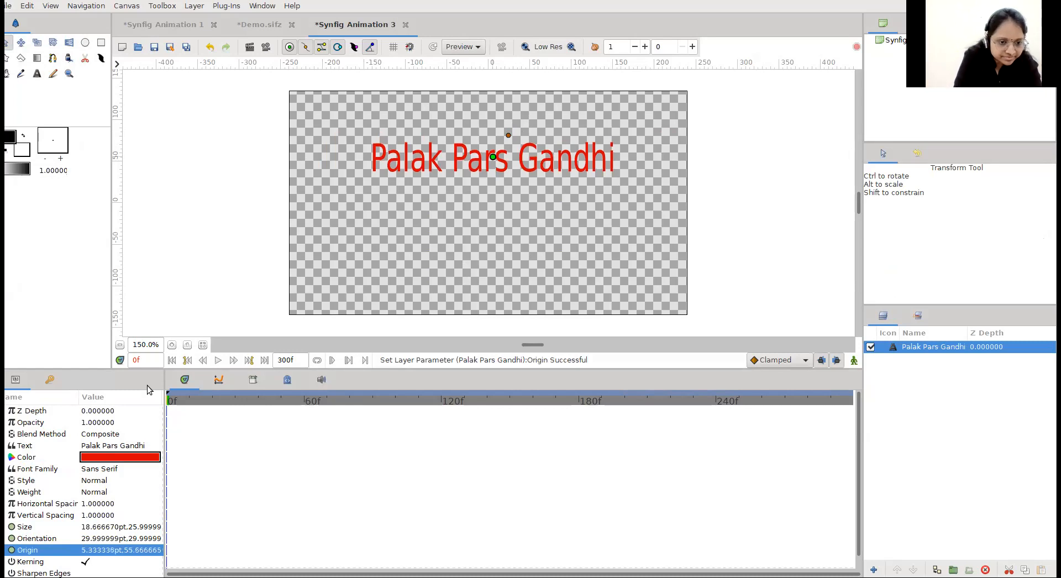
Step: Correct the spelling of the middle name in the text layer's Text parameter
click(124, 448)
click(123, 448)
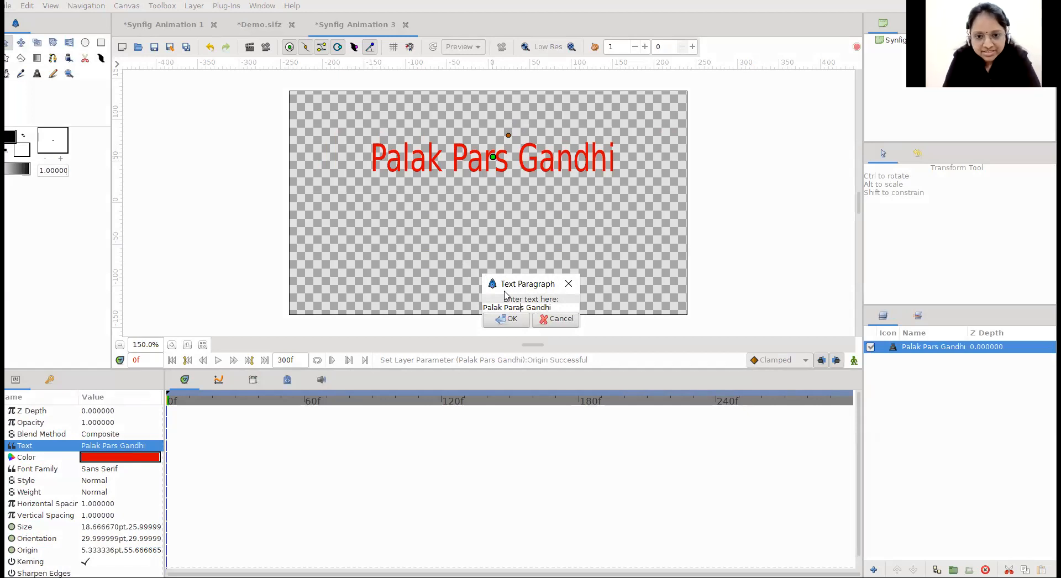
click(505, 322)
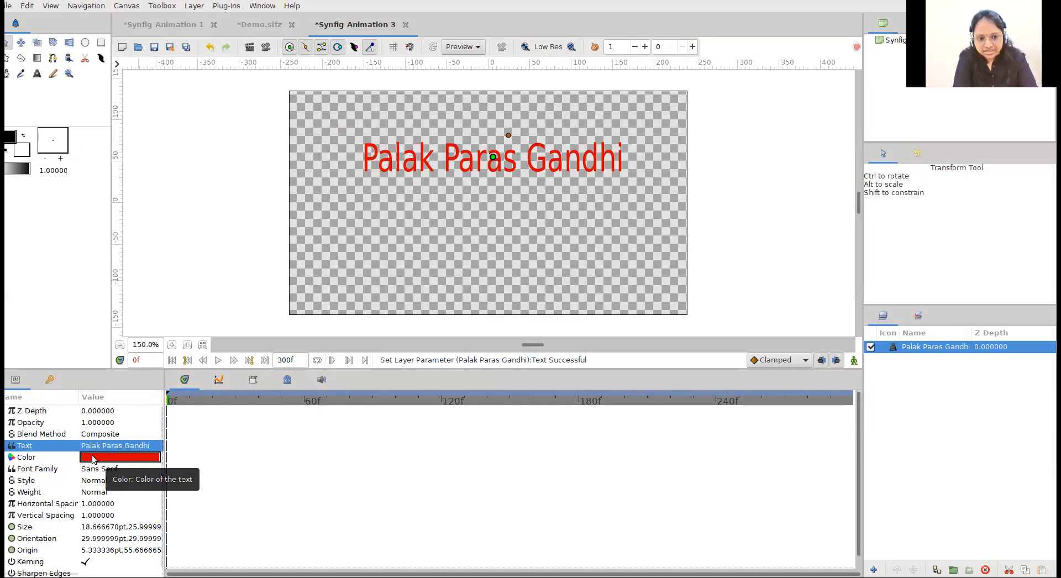
Step: Change the text layer's wording to the person's first and last name plus "'s Computer Class" and shrink it to about 9.3 by 10.7 pt
triple_click(108, 446)
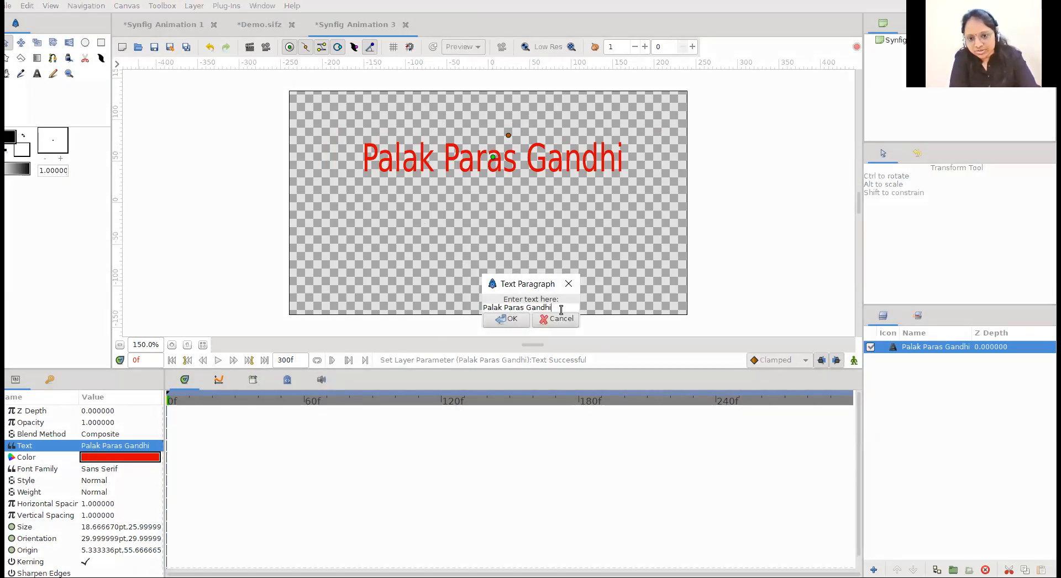
key(BackSpace)
key(BackSpace)
key(BackSpace)
key(BackSpace)
key(BackSpace)
key(BackSpace)
key(BackSpace)
key(BackSpace)
key(BackSpace)
key(BackSpace)
key(BackSpace)
key(BackSpace)
key(BackSpace)
key(BackSpace)
key(BackSpace)
key(BackSpace)
key(BackSpace)
key(BackSpace)
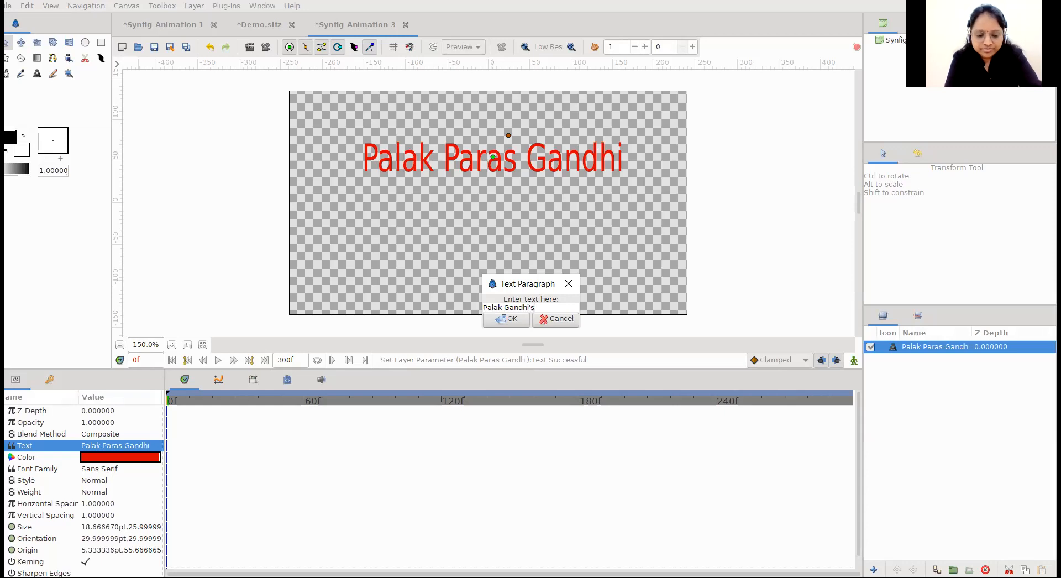
text(Palak Gandhi's Computer Class)
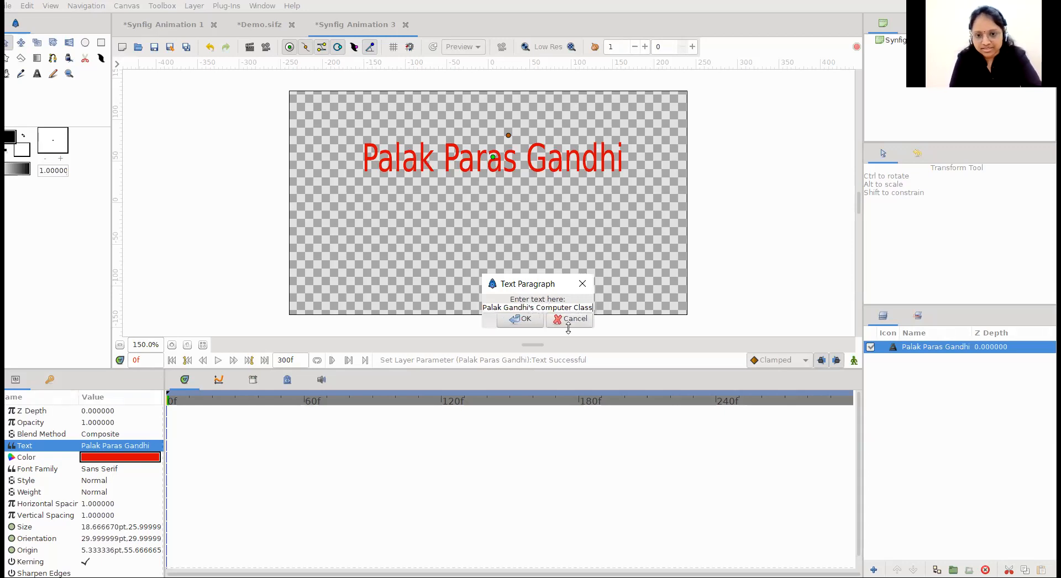
click(525, 320)
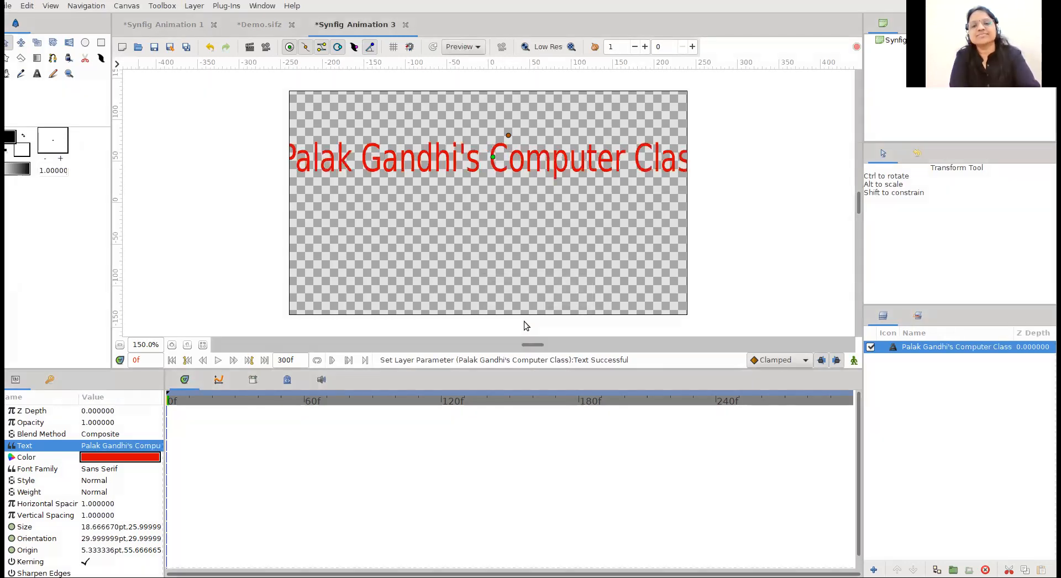
drag(508, 135, 501, 149)
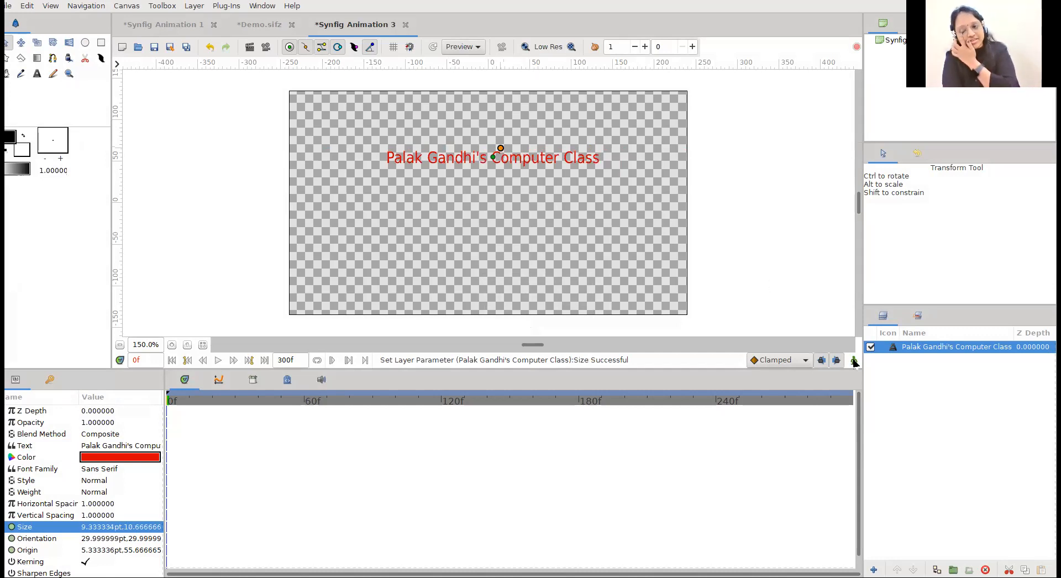
Step: In Animate Editing Mode, keyframe the text at frame 60, moved down to about (5.3, 5.7) pt and enlarged to about 16.7 by 40 pt
click(855, 361)
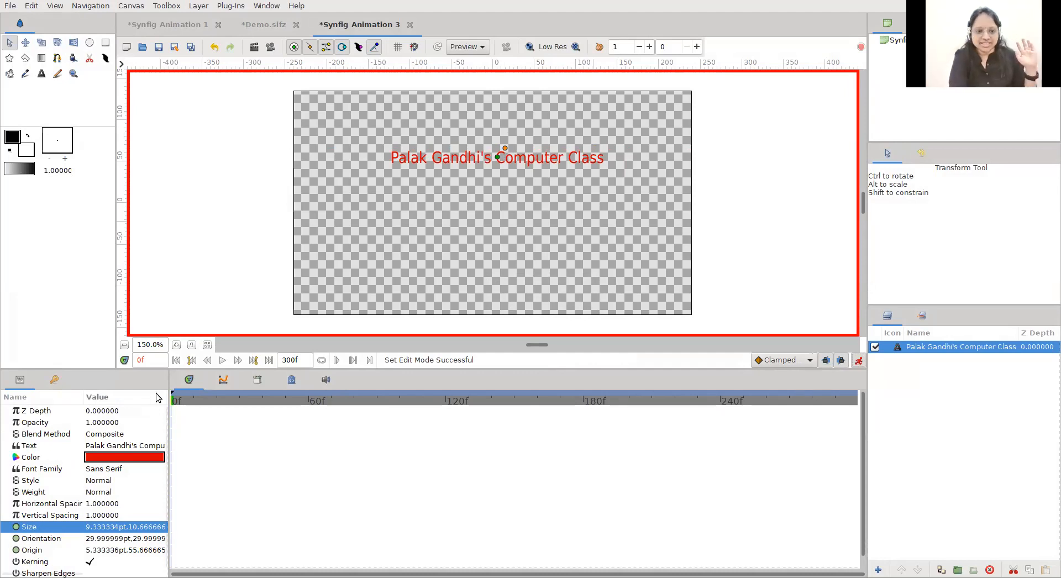
click(174, 403)
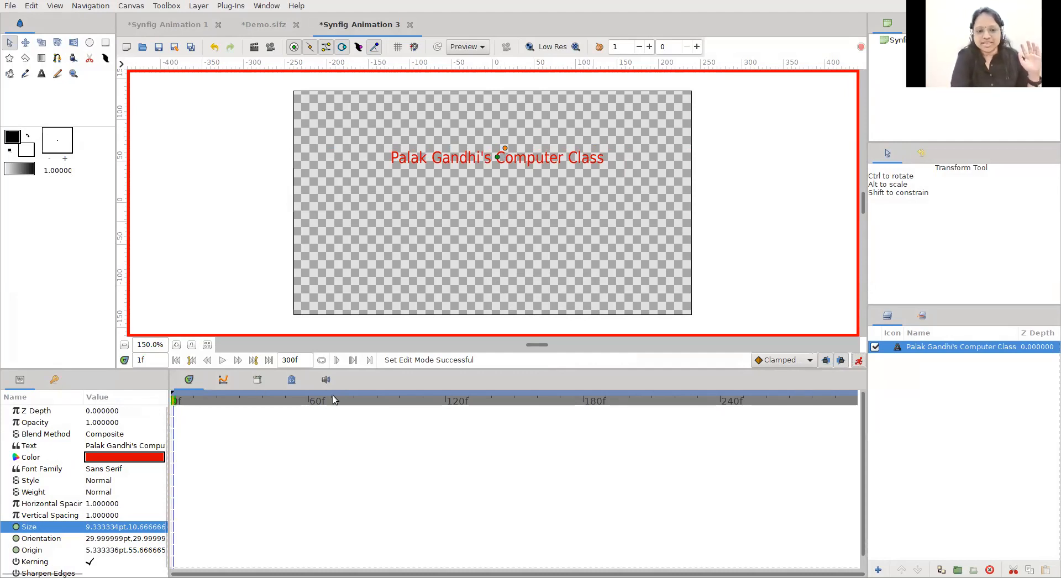
click(308, 398)
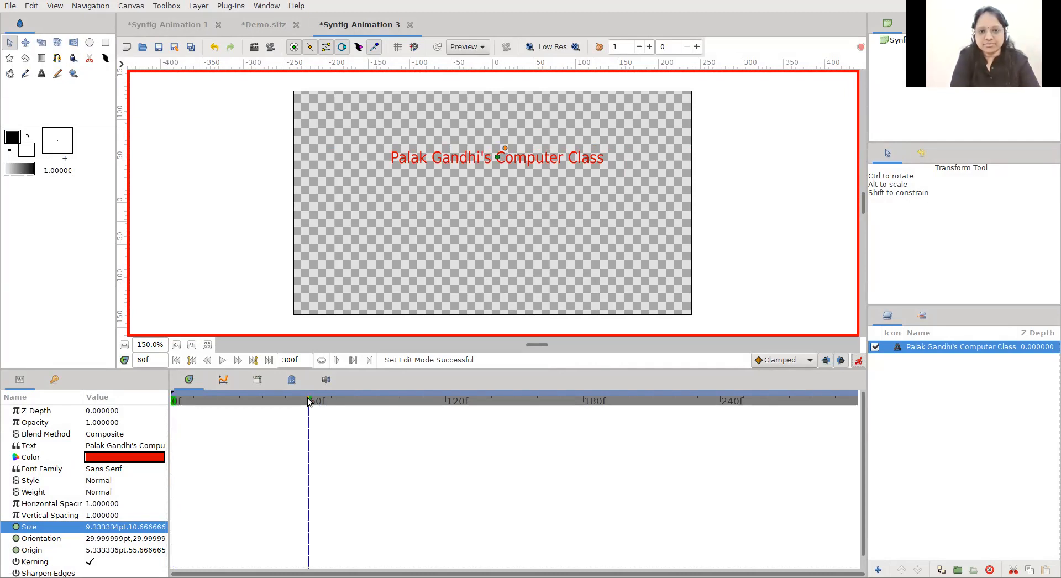
click(497, 159)
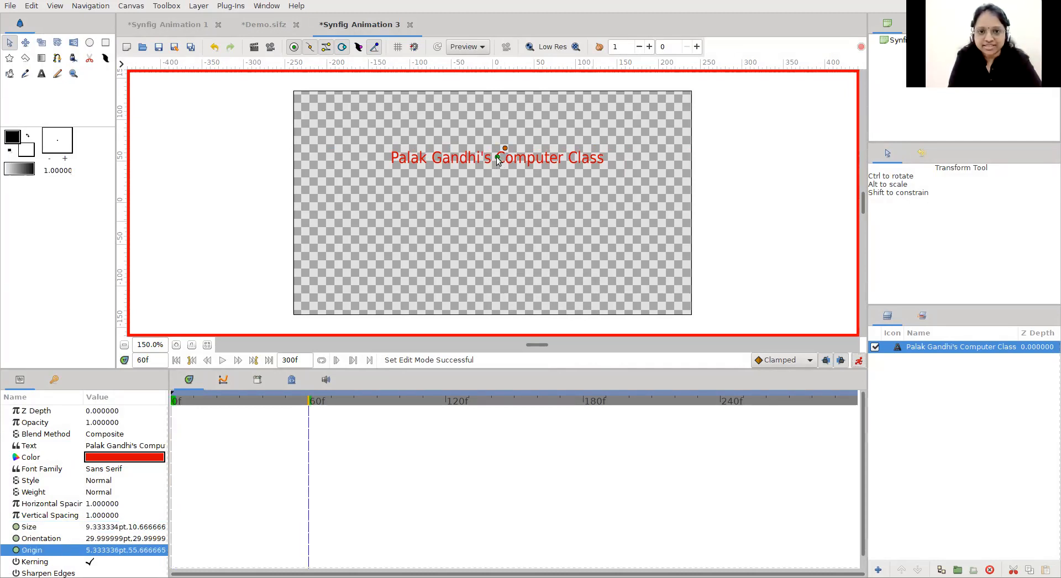
drag(497, 184, 511, 167)
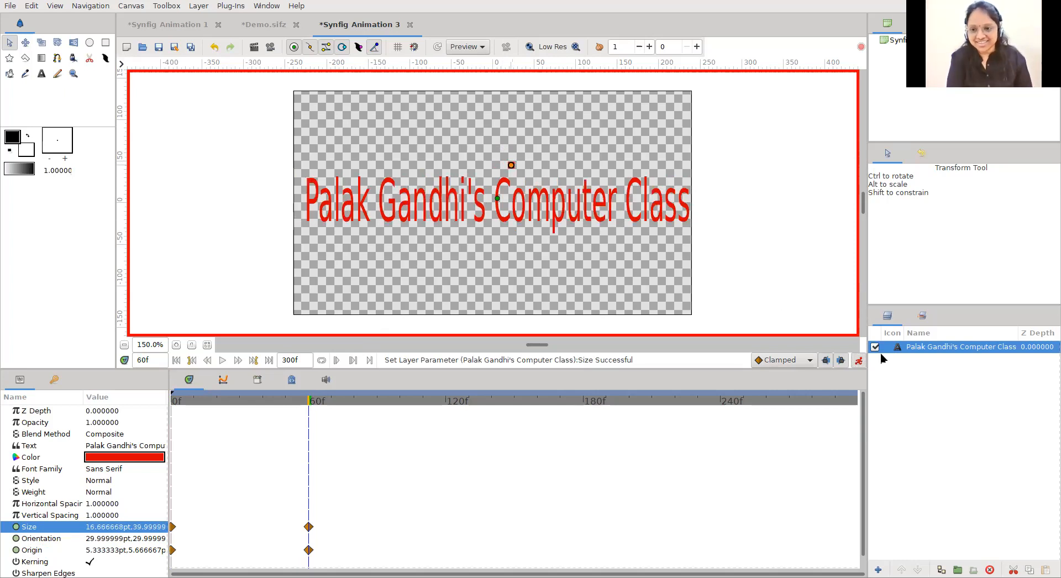
click(858, 361)
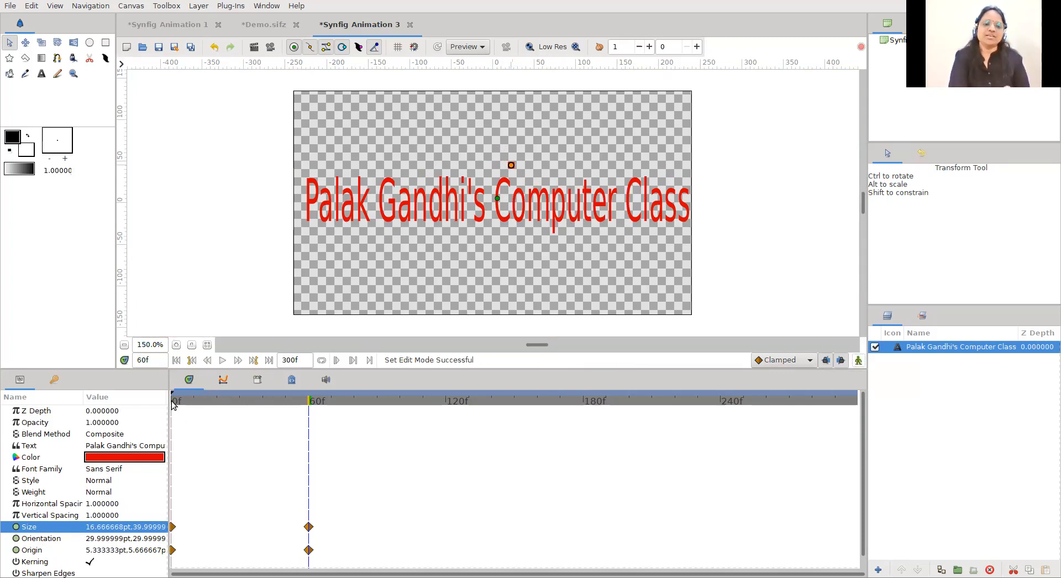
Step: Play the text animation several times to review its movement and growth over the timeline
click(222, 361)
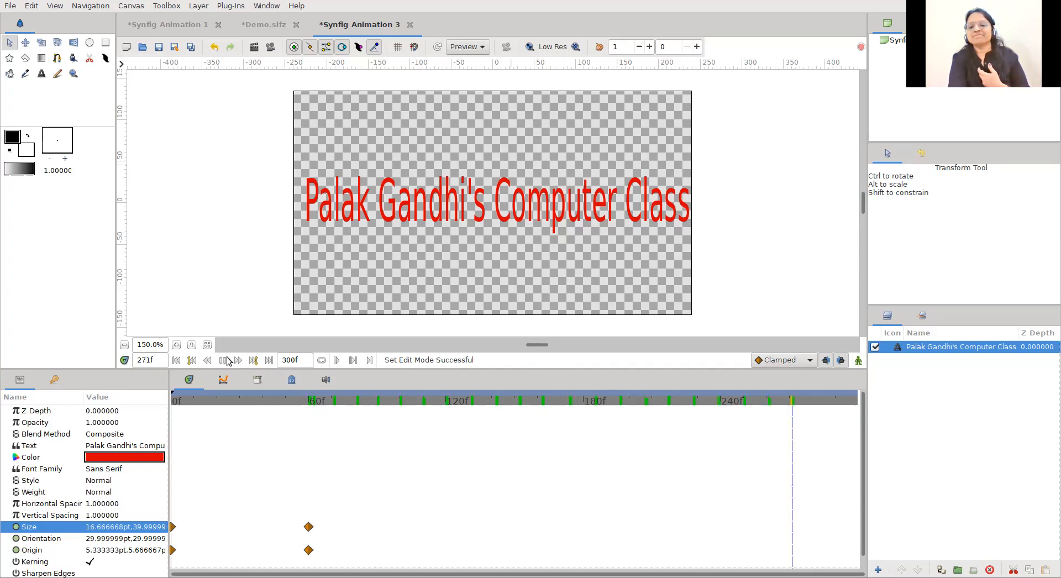
click(224, 360)
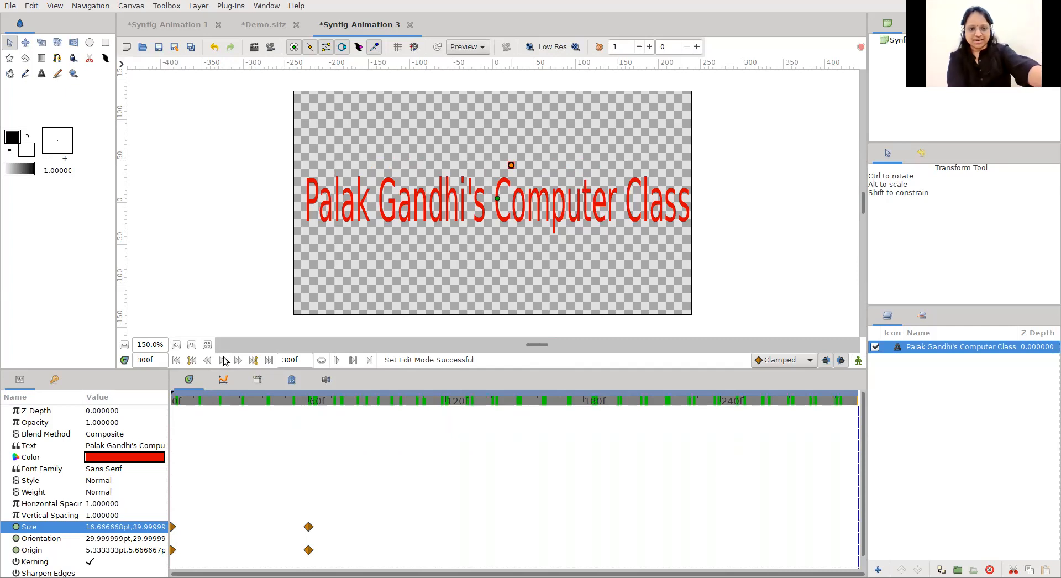
click(222, 361)
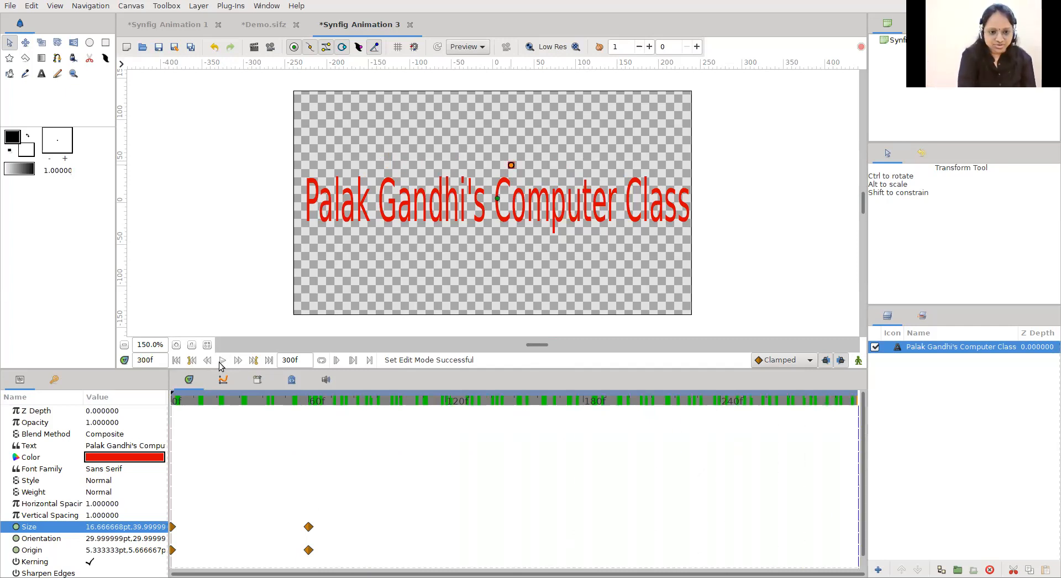
click(223, 360)
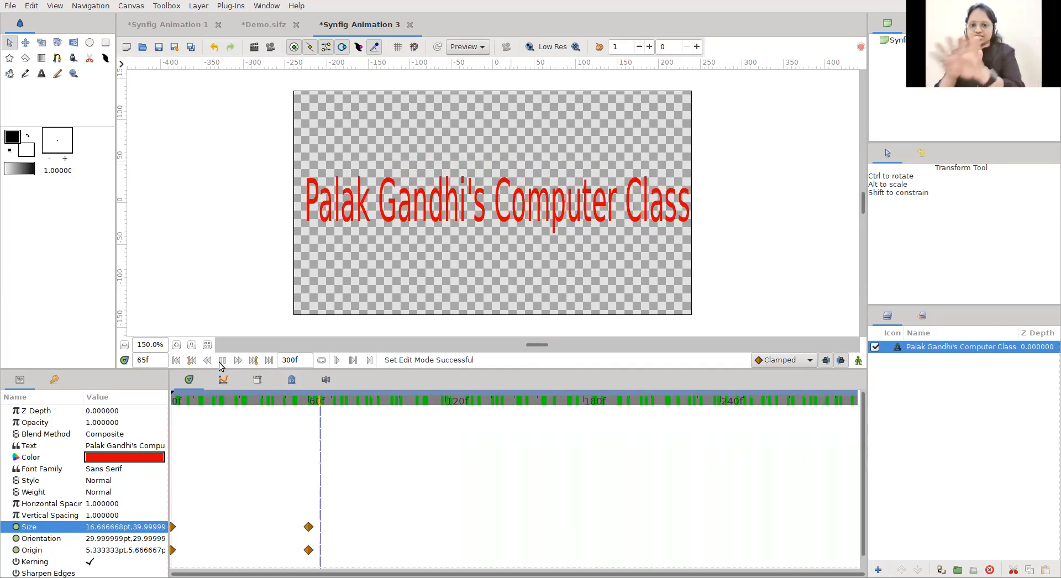